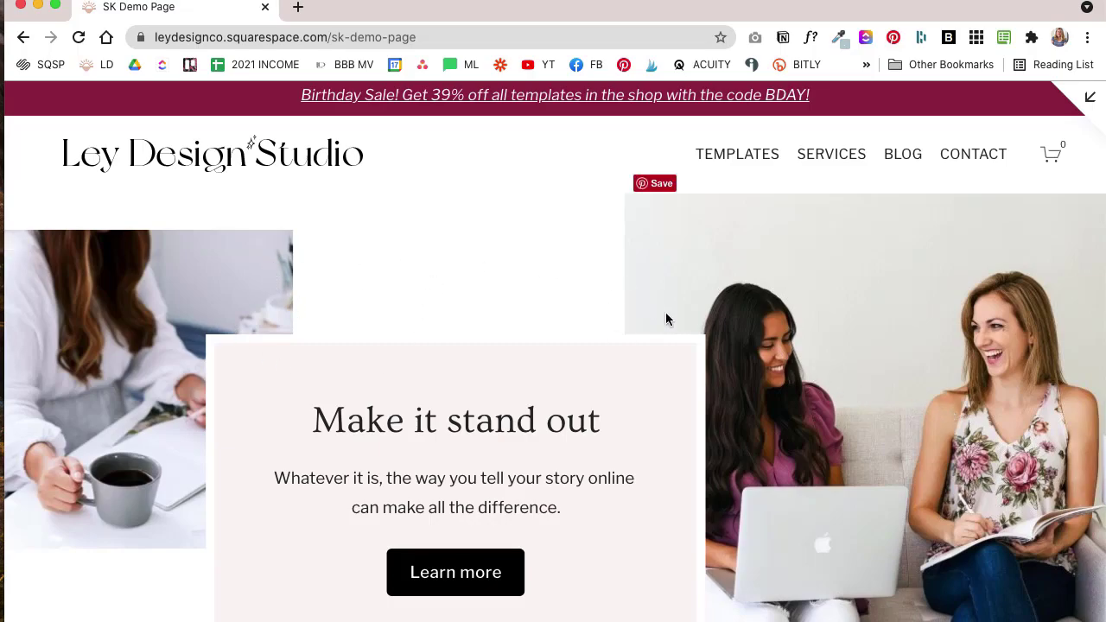
- Scroll down through the SK Demo Page's sections and back up to the hero
scroll(640, 336, "down", 2)
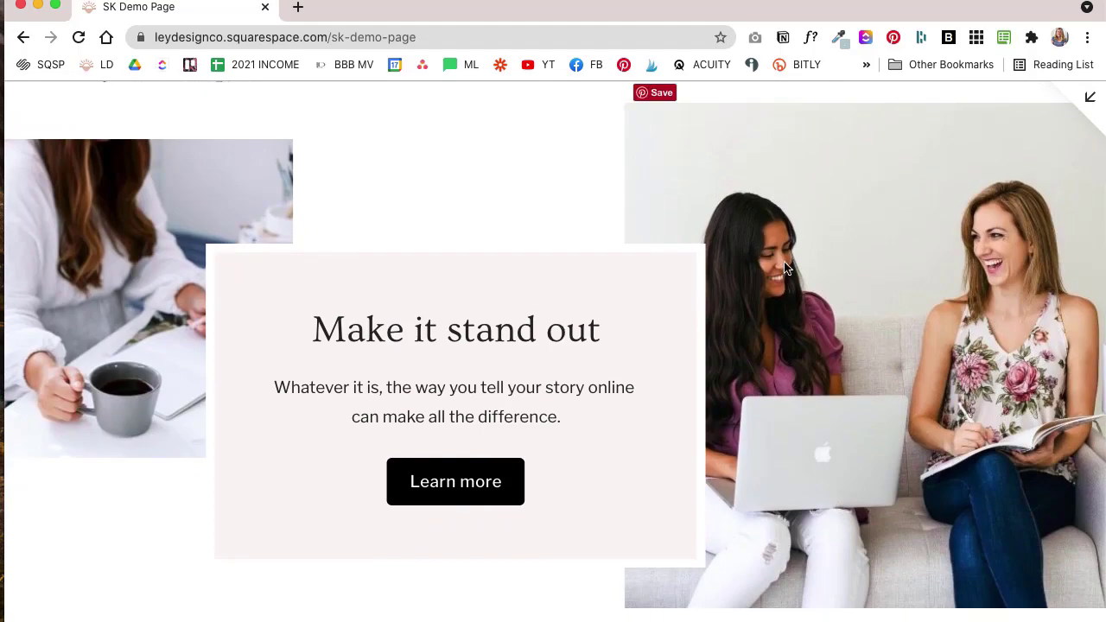
scroll(784, 259, "up", 2)
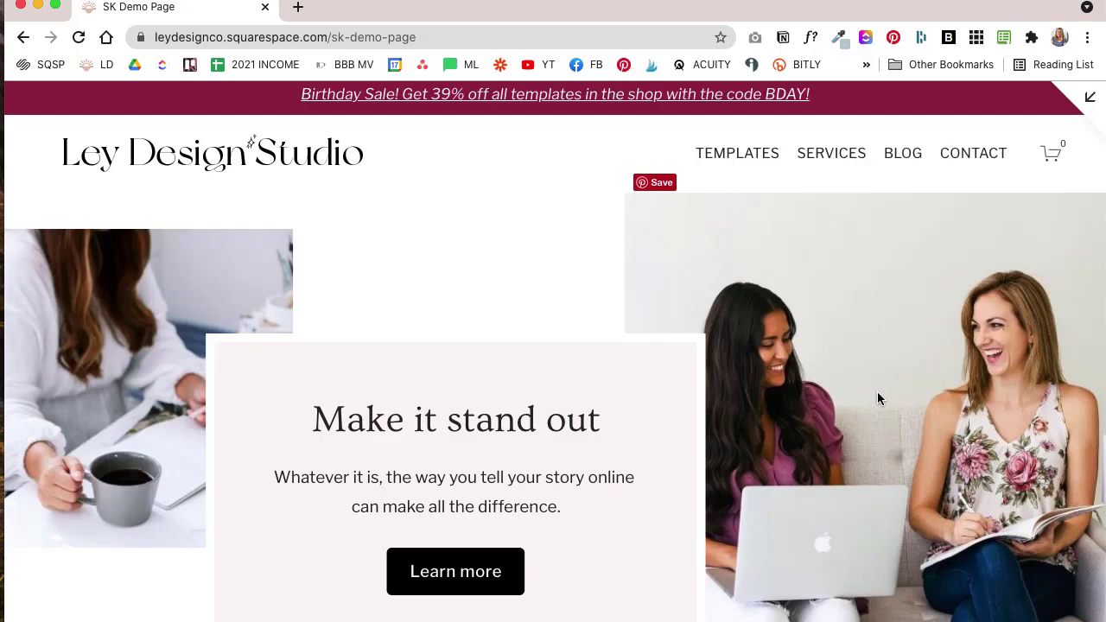
scroll(508, 269, "down", 1)
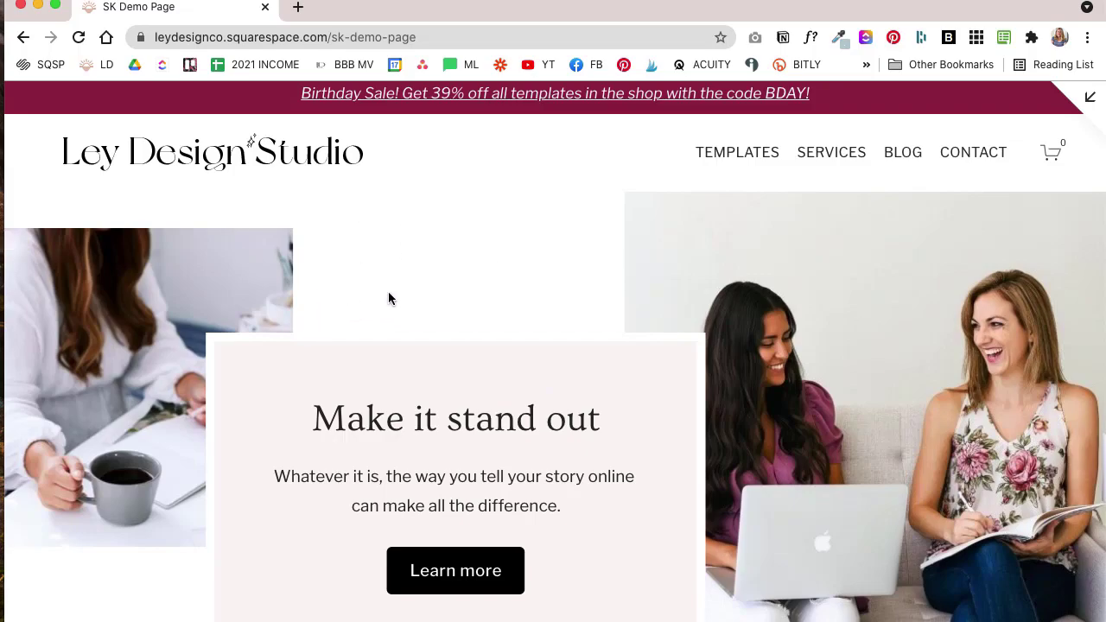
scroll(346, 285, "down", 2)
scroll(622, 264, "up", 1)
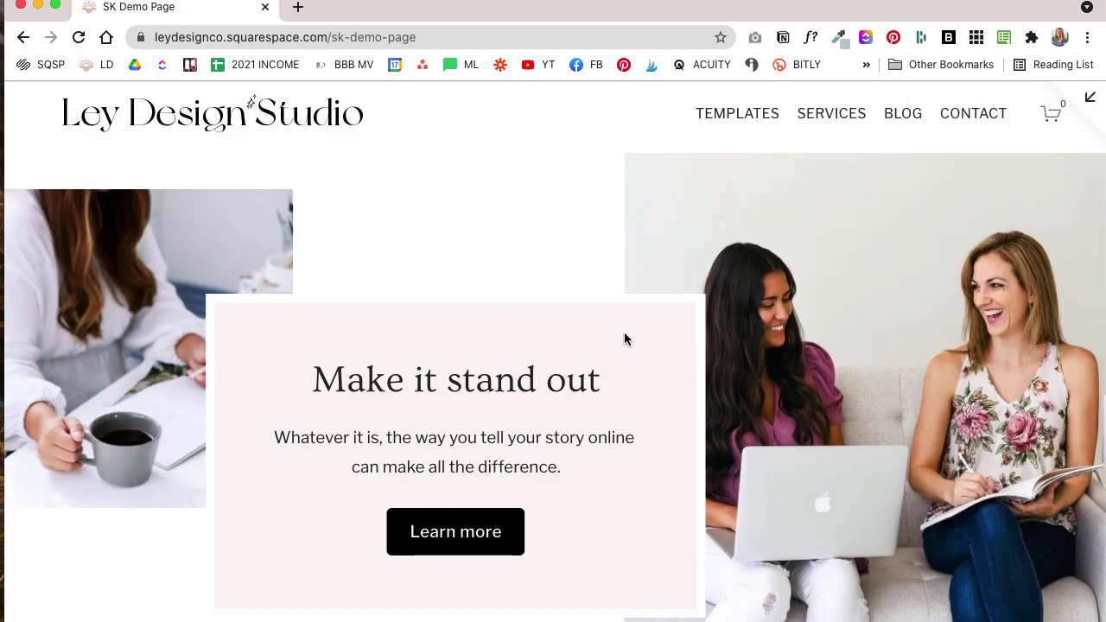
scroll(639, 354, "down", 1)
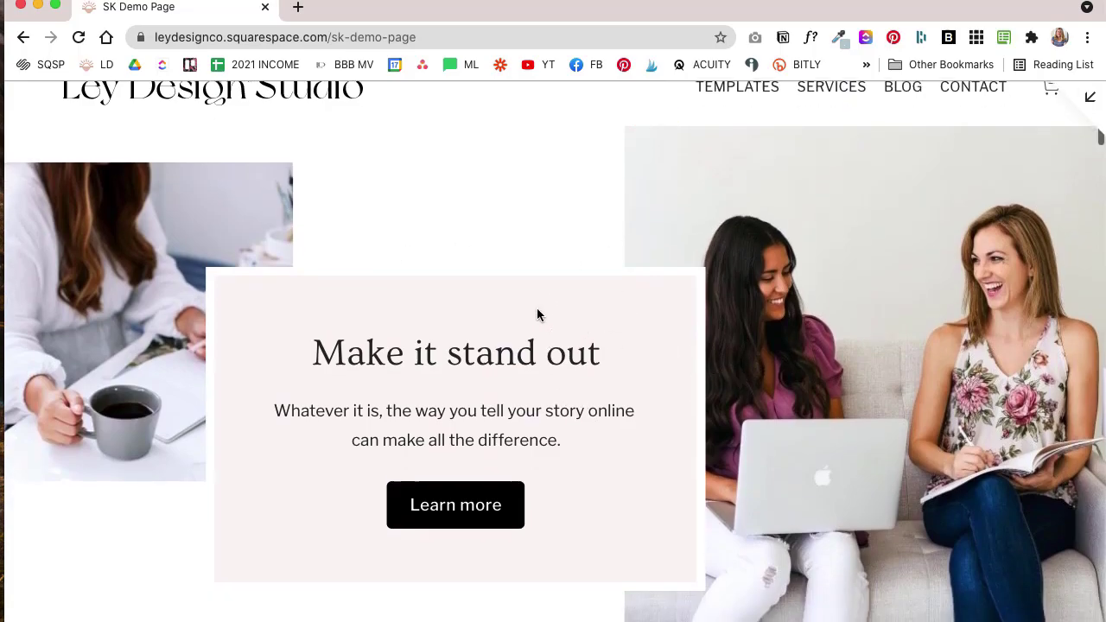
scroll(343, 259, "up", 2)
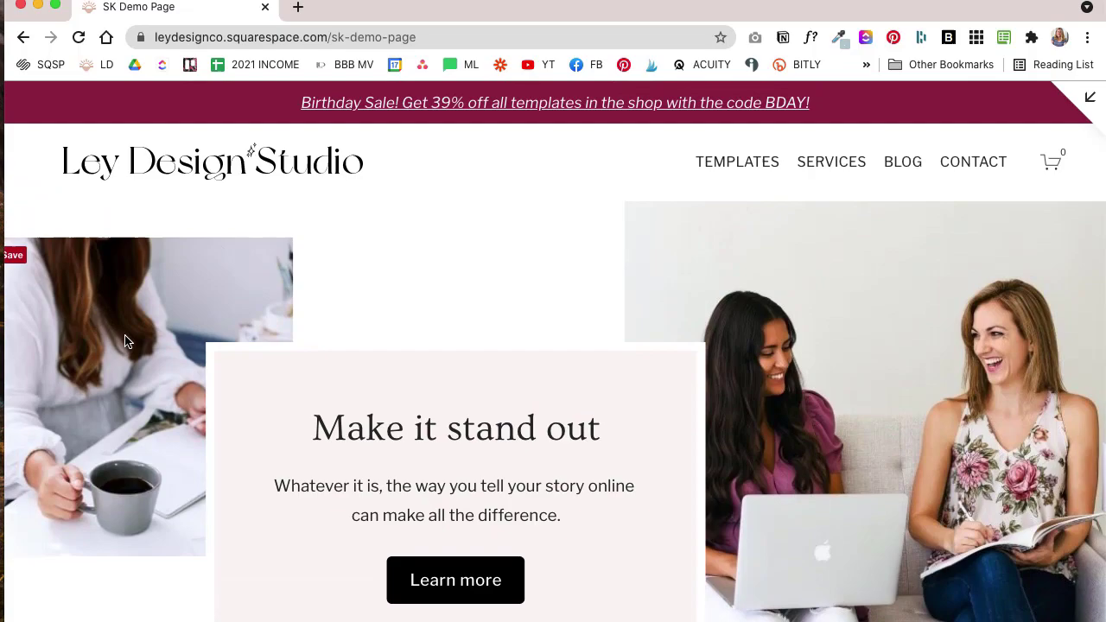
scroll(260, 304, "down", 3)
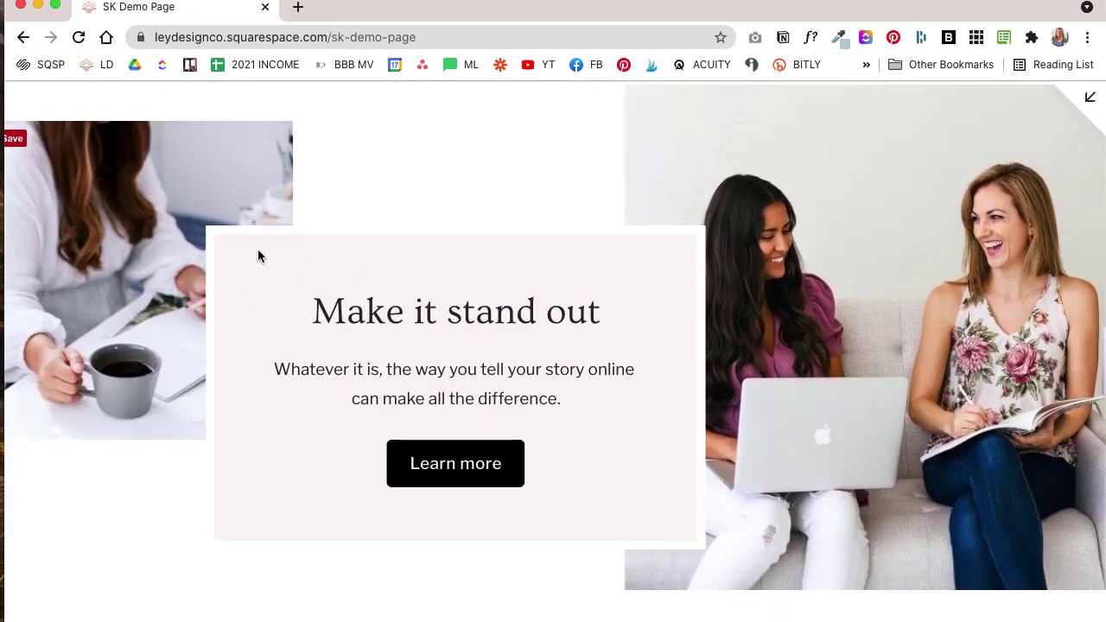
scroll(687, 232, "up", 3)
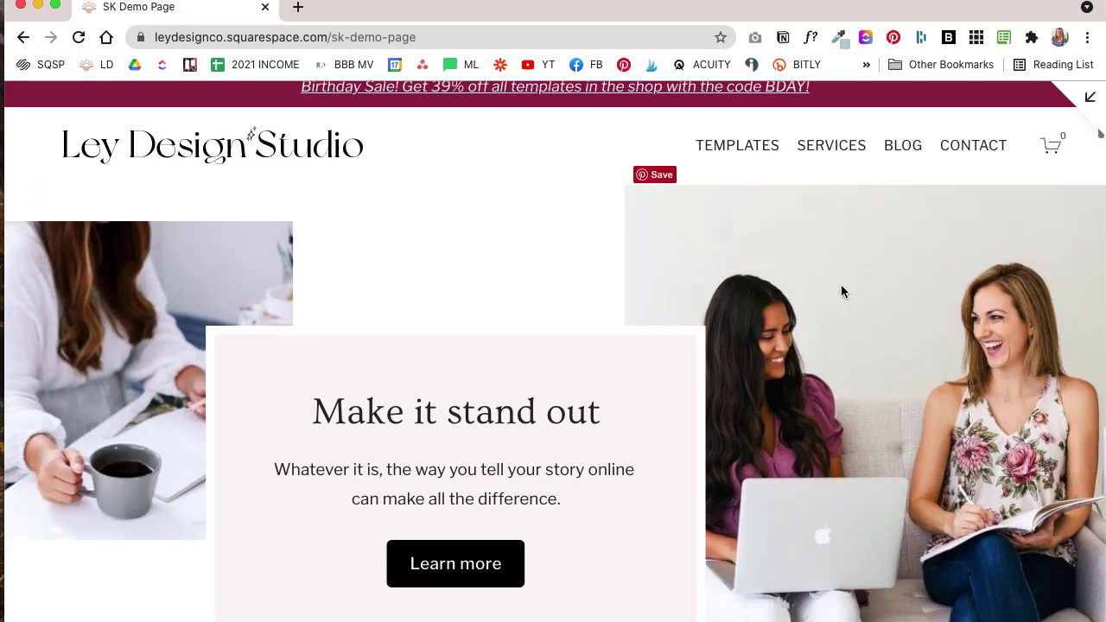
scroll(843, 292, "down", 10)
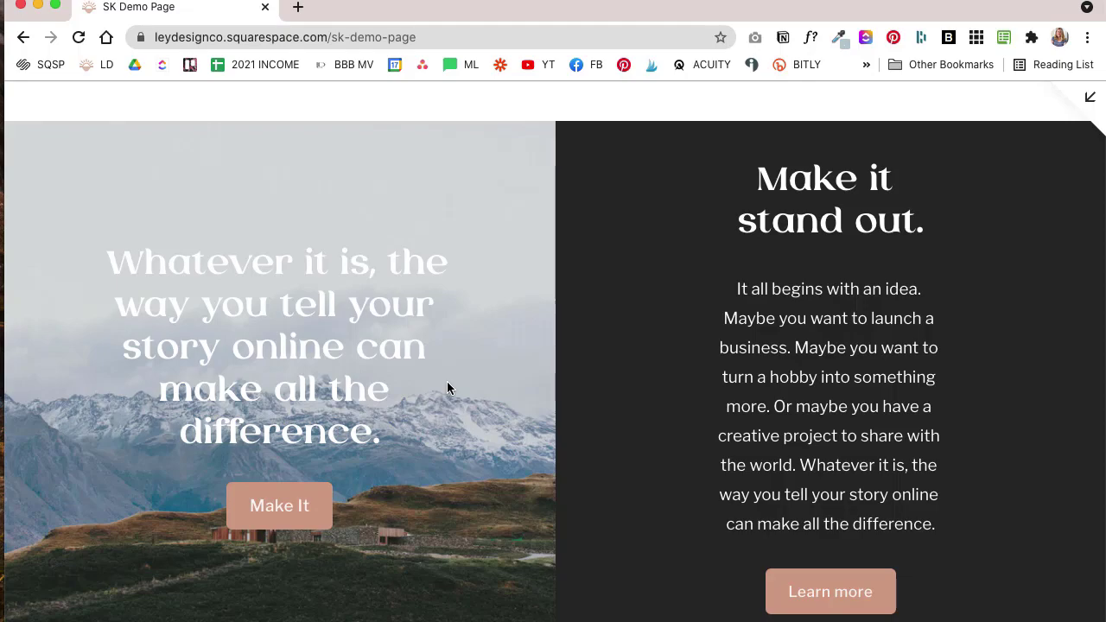
scroll(444, 395, "down", 1)
scroll(469, 389, "up", 2)
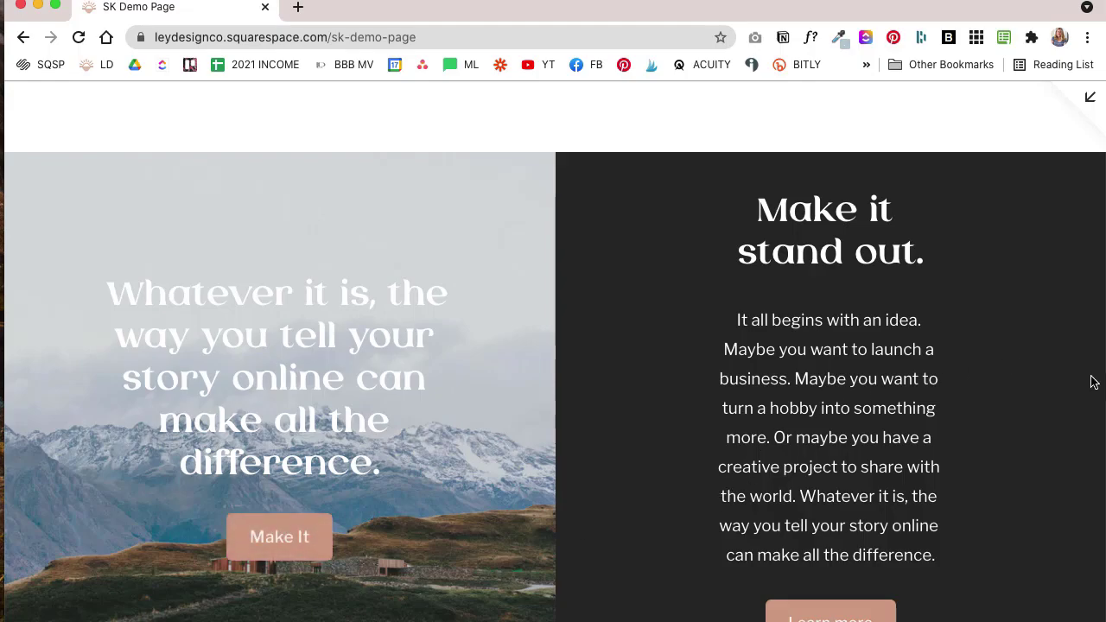
scroll(1090, 389, "down", 2)
scroll(992, 389, "down", 3)
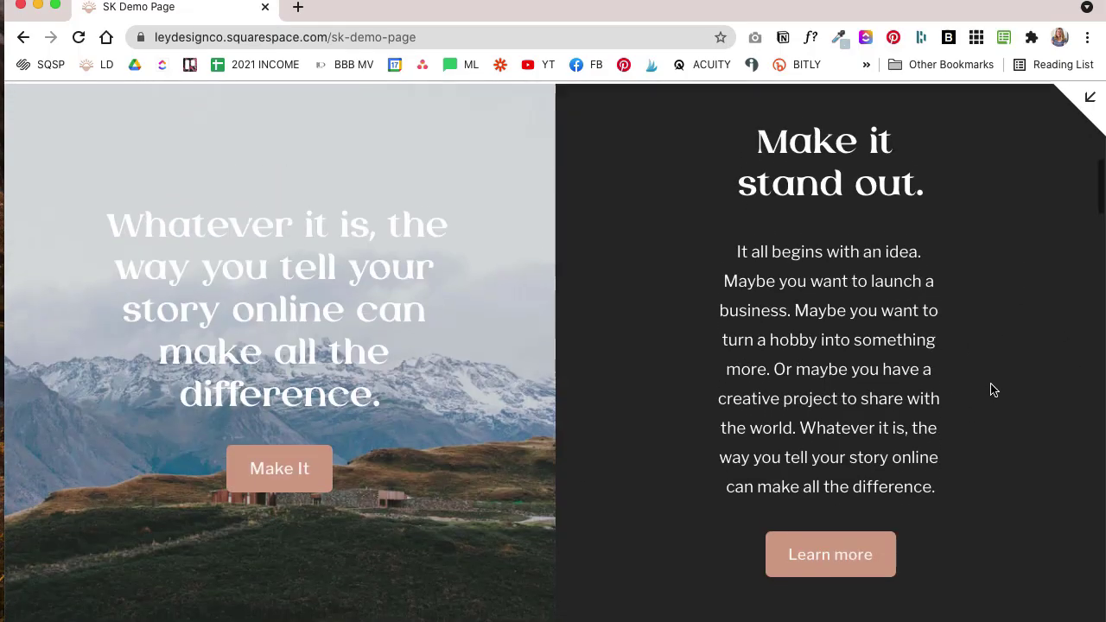
scroll(992, 390, "down", 4)
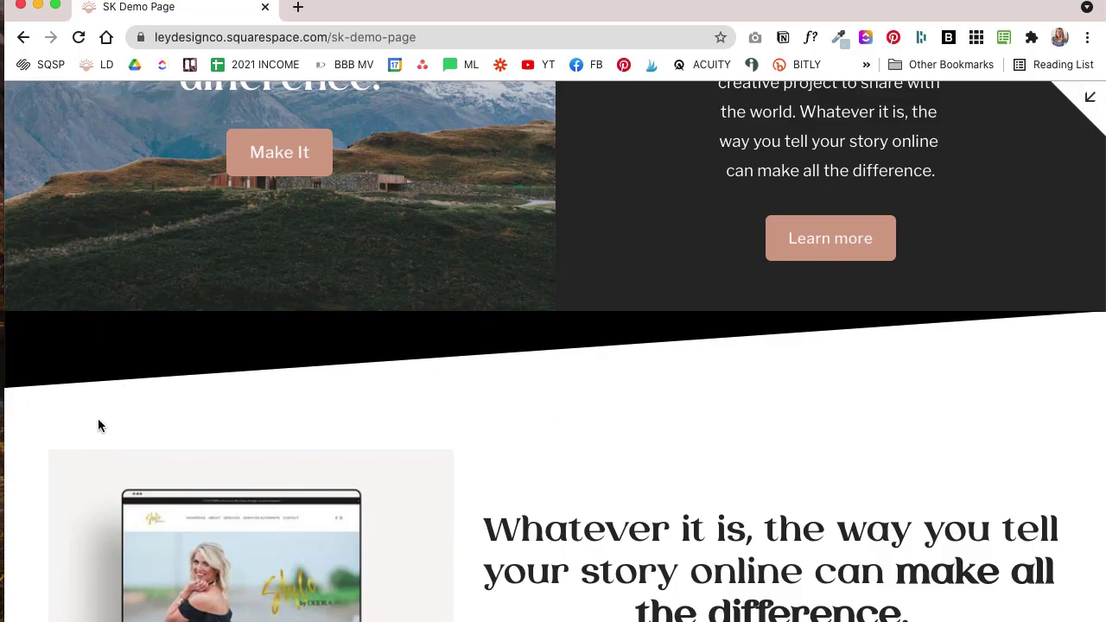
scroll(795, 402, "down", 13)
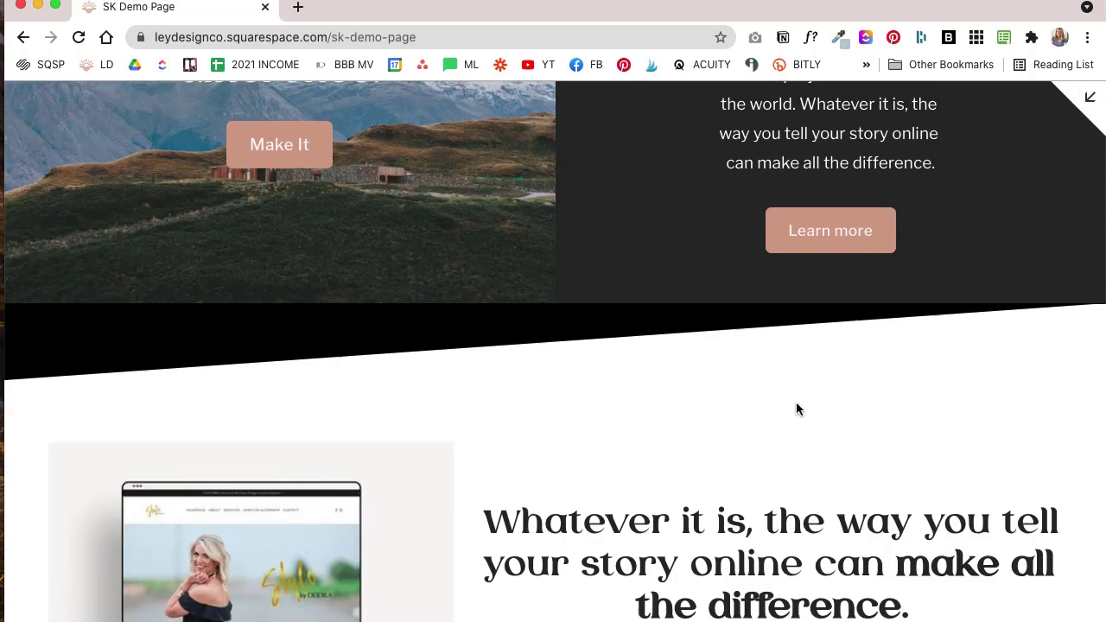
scroll(796, 402, "down", 4)
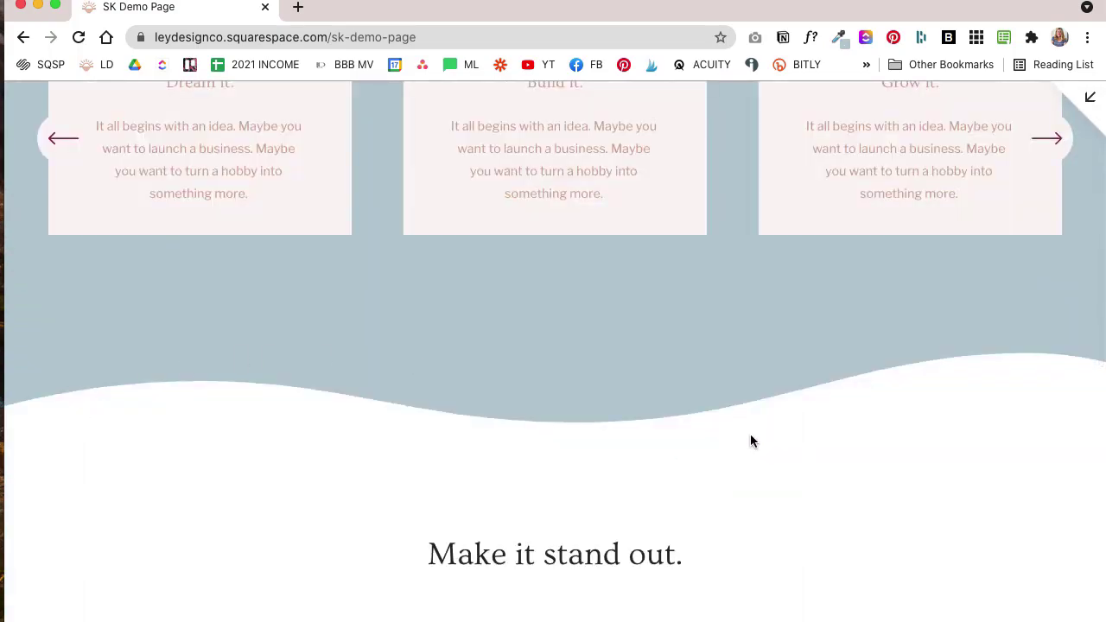
scroll(851, 436, "down", 10)
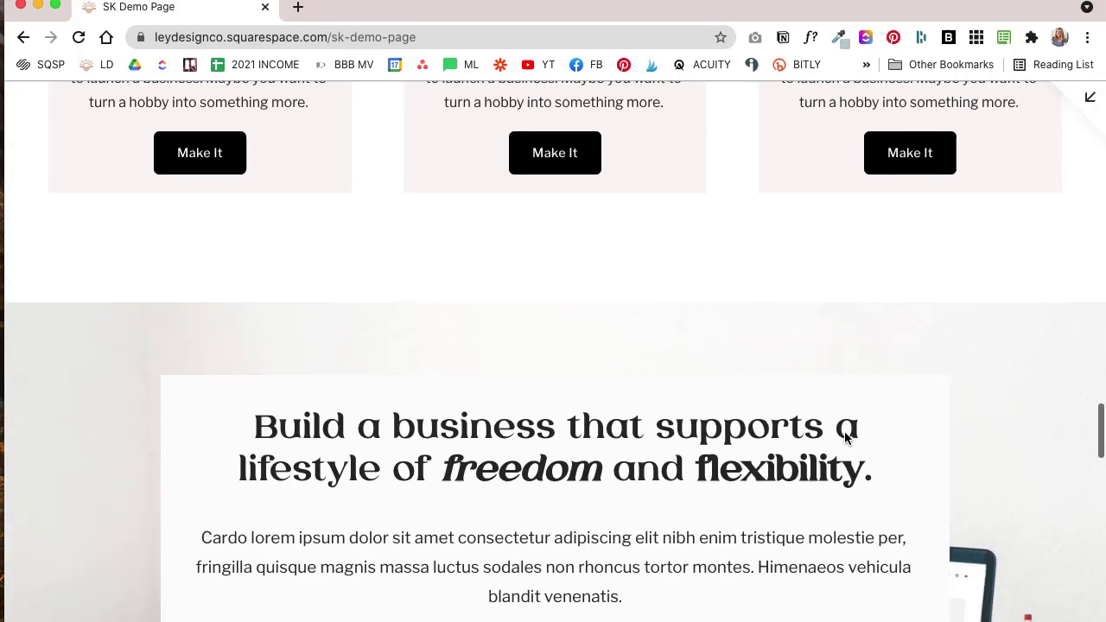
scroll(845, 438, "up", 1)
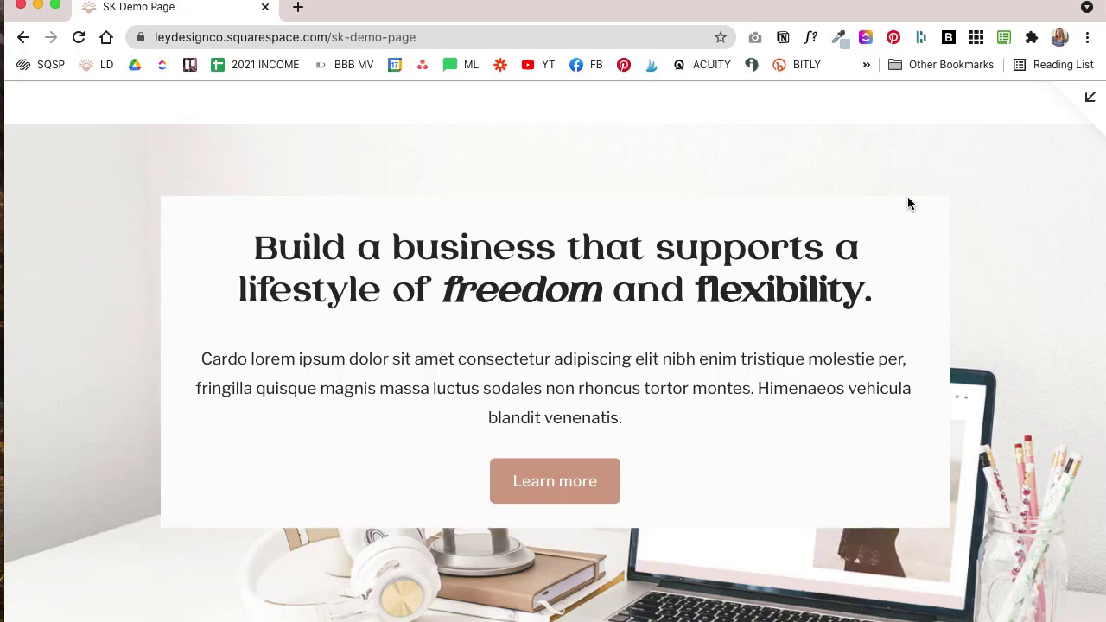
scroll(1002, 319, "down", 3)
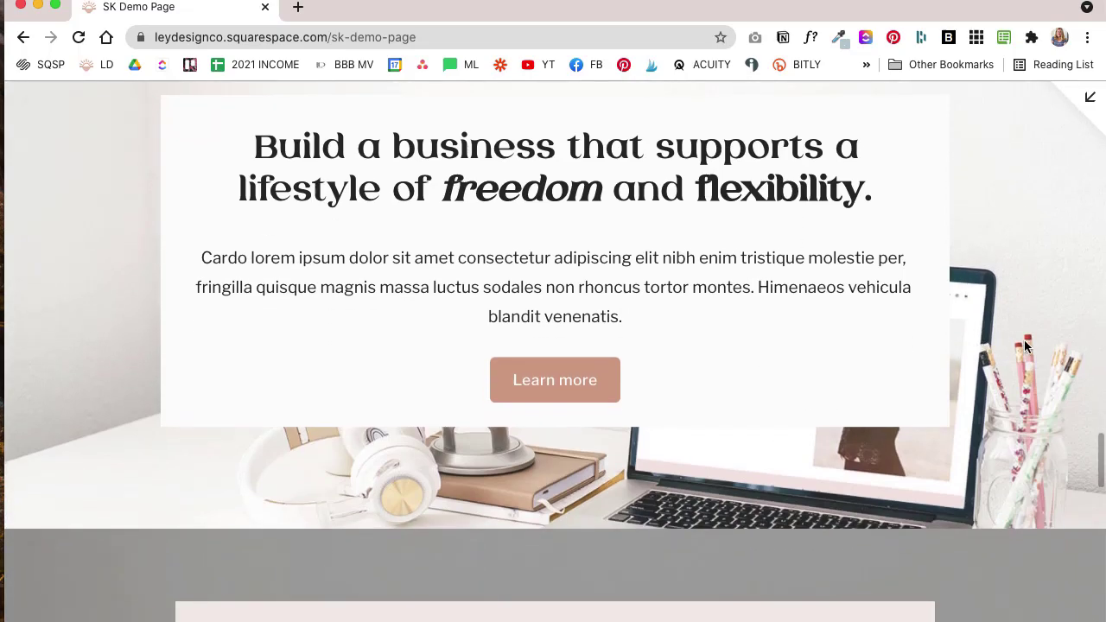
scroll(1023, 341, "up", 5)
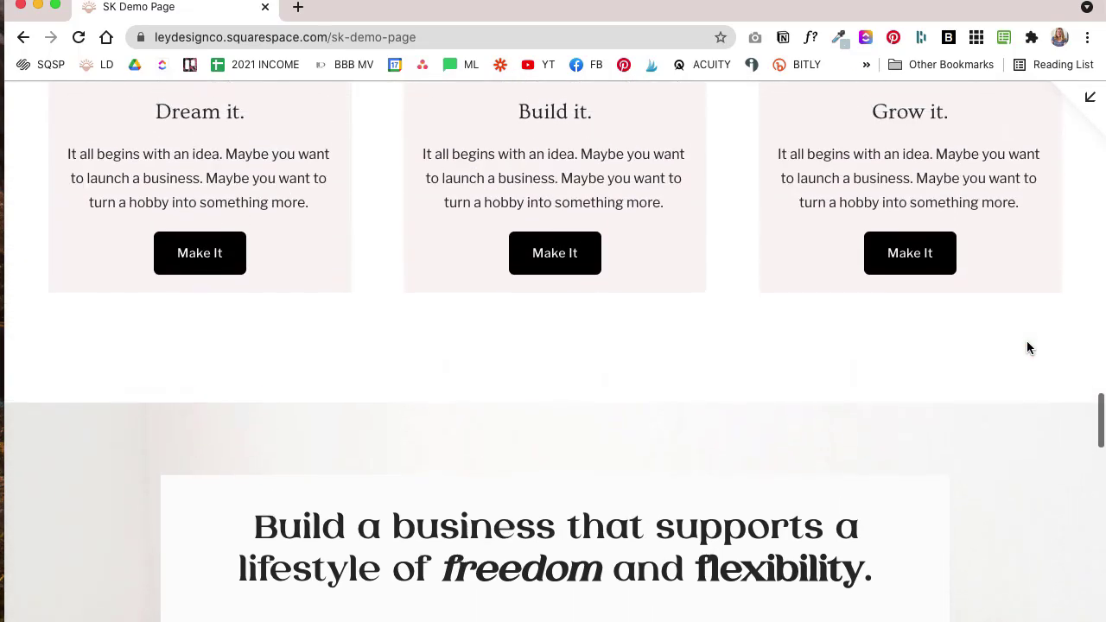
scroll(1026, 343, "up", 15)
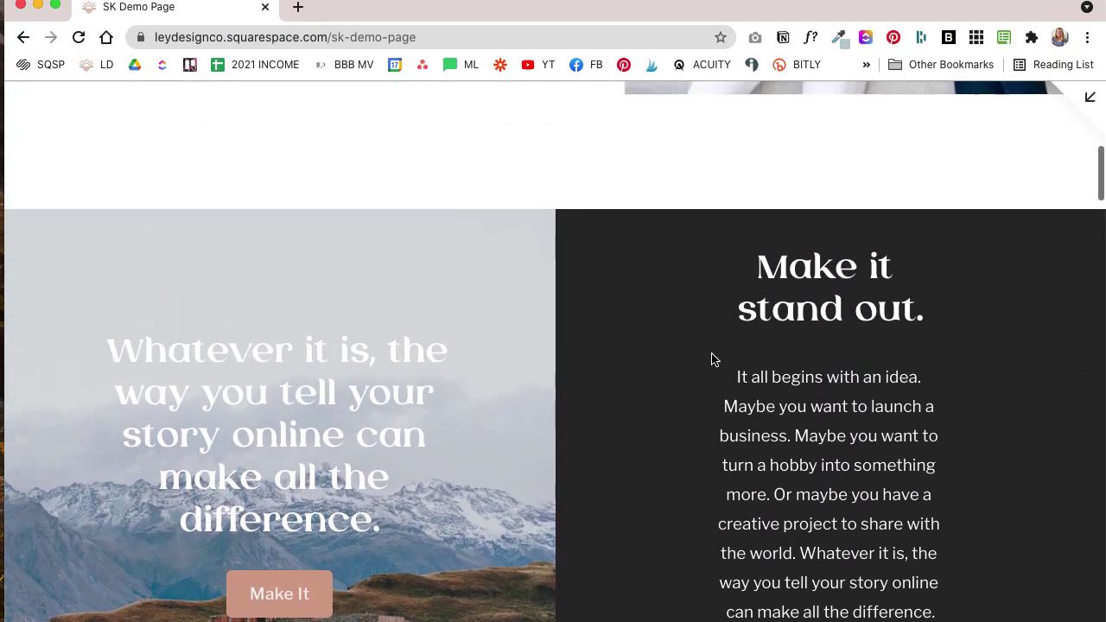
scroll(715, 360, "up", 10)
- Open the SK Demo Page in the site editor, enter edit mode, and select the coffee-cup photo block
left_click(1089, 97)
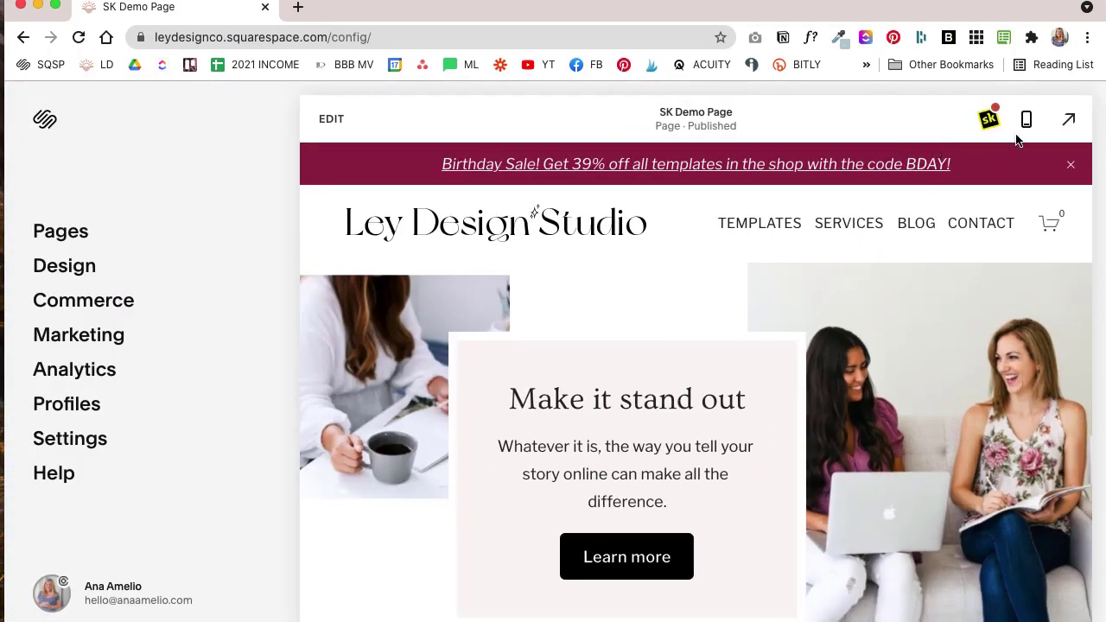
left_click(332, 119)
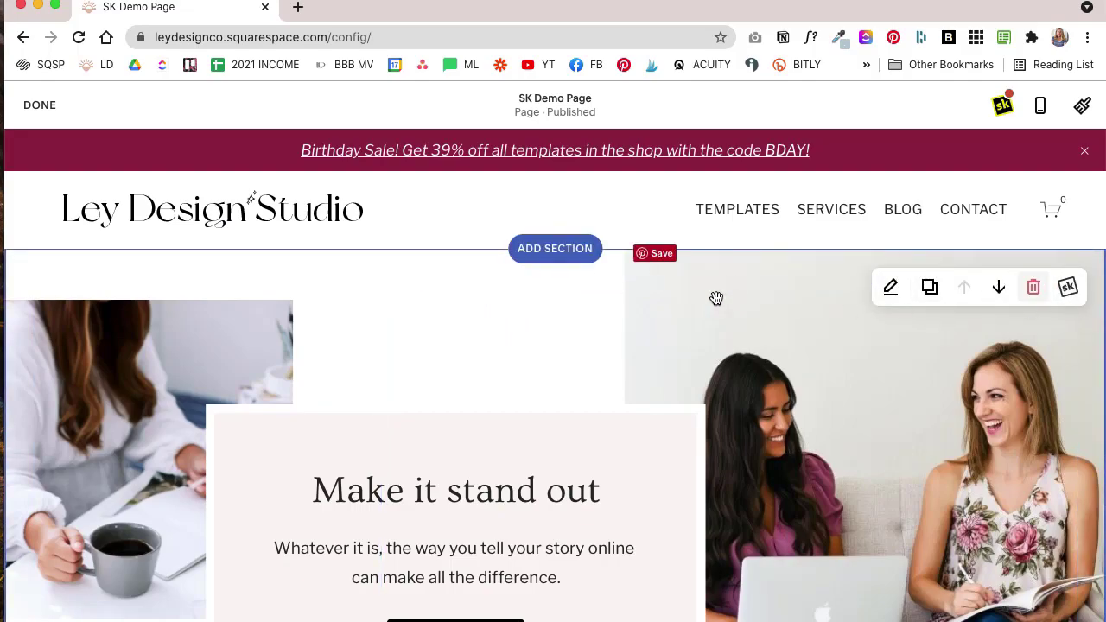
left_click(192, 345)
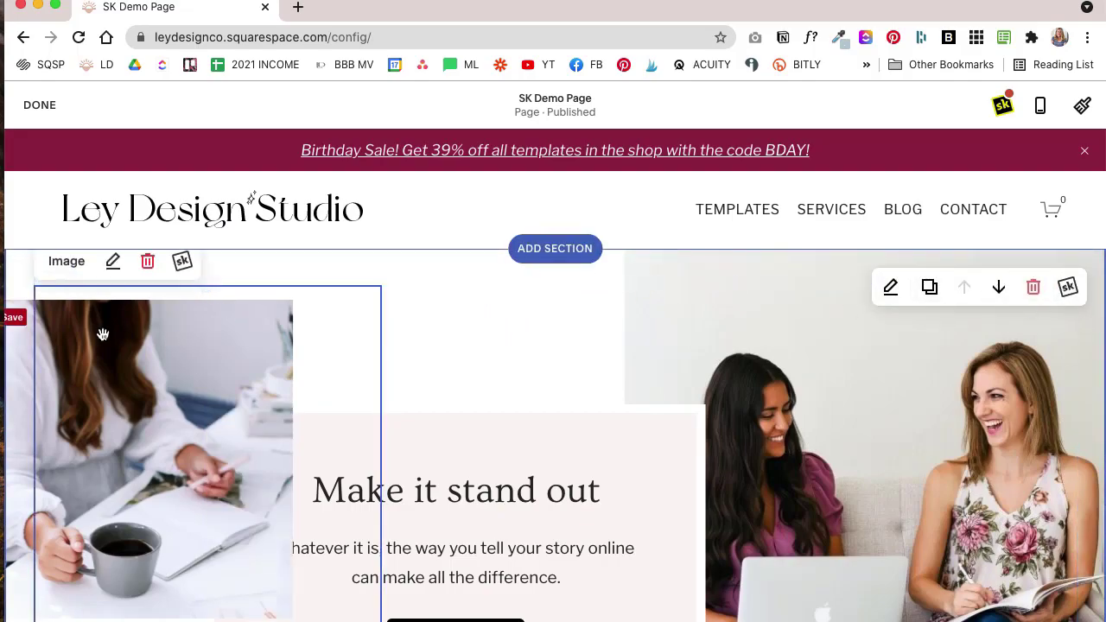
- Open the coffee-cup photo's SquareKicker image layout and shift its vertical and horizontal crop position
left_click(182, 261)
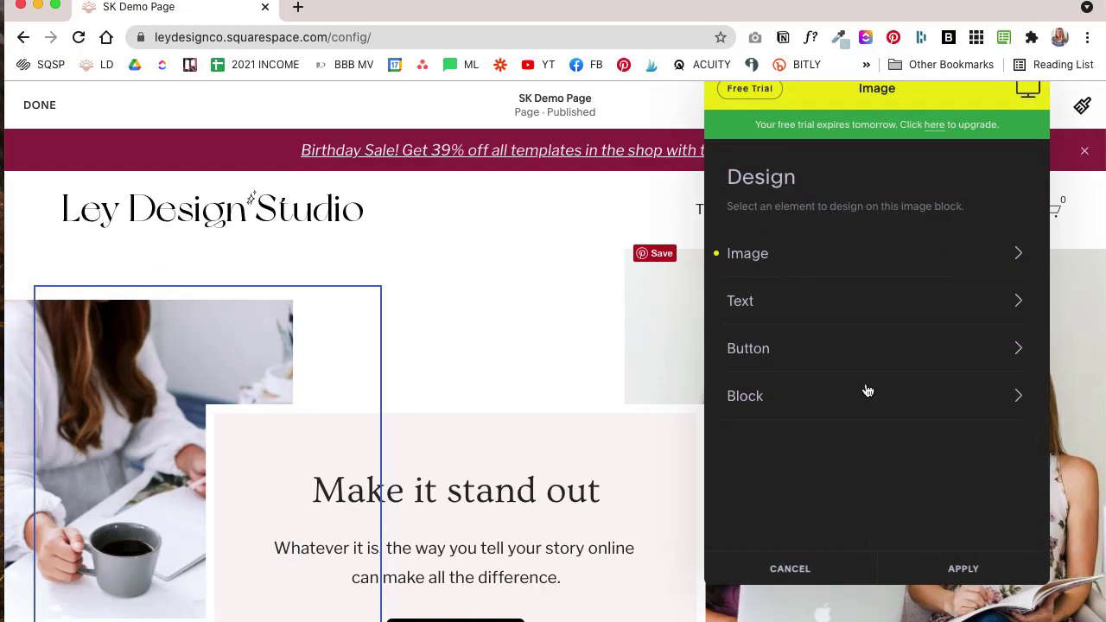
left_click(838, 265)
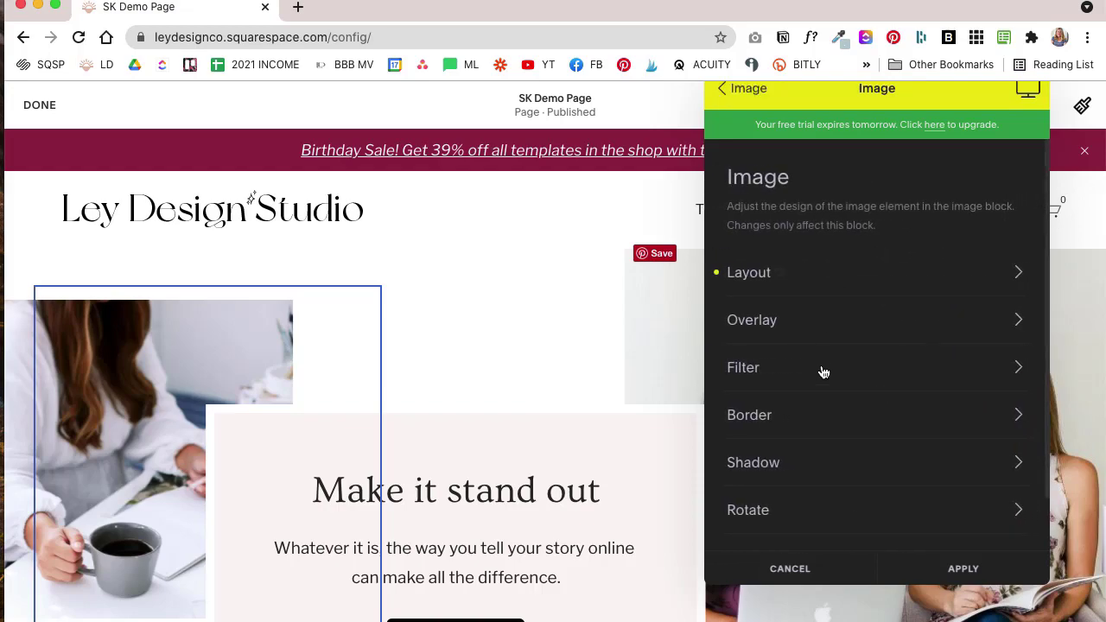
left_click(853, 290)
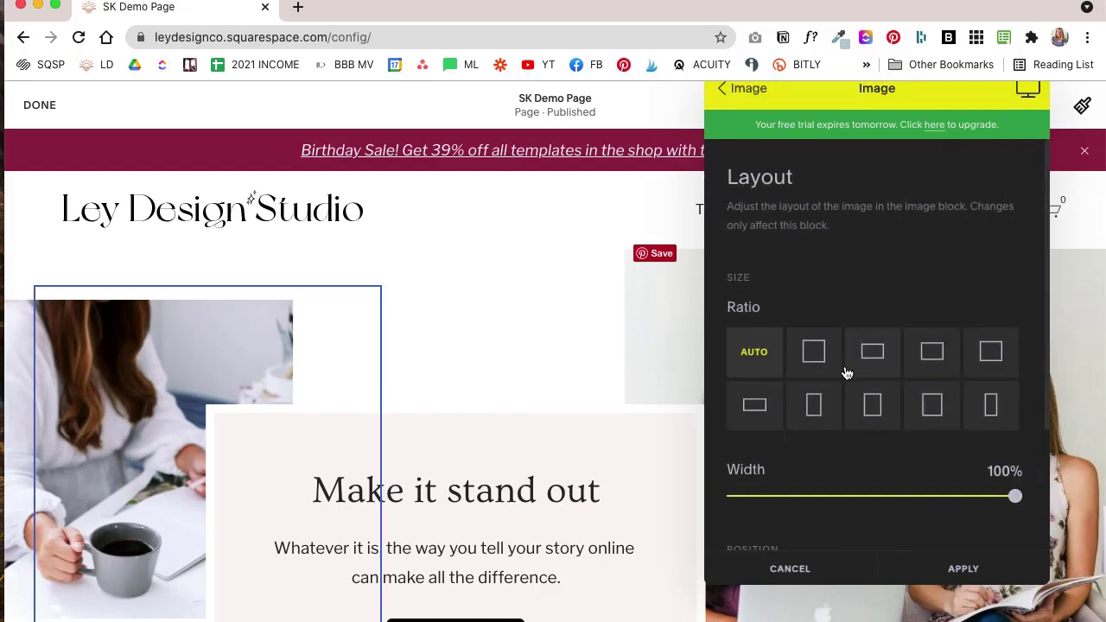
scroll(890, 278, "down", 2)
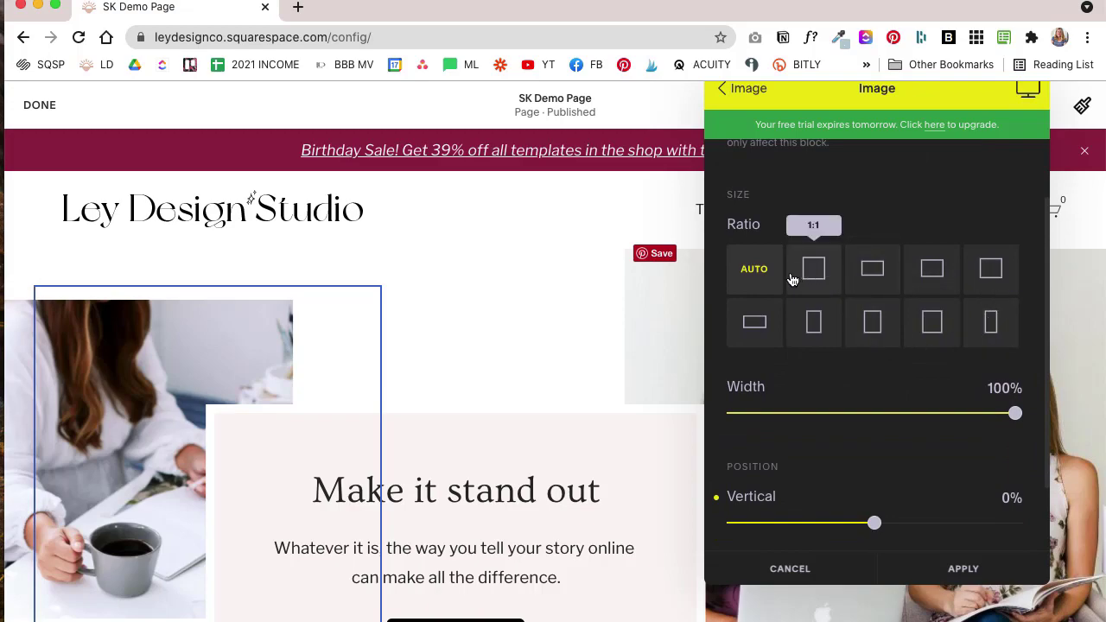
scroll(913, 311, "down", 3)
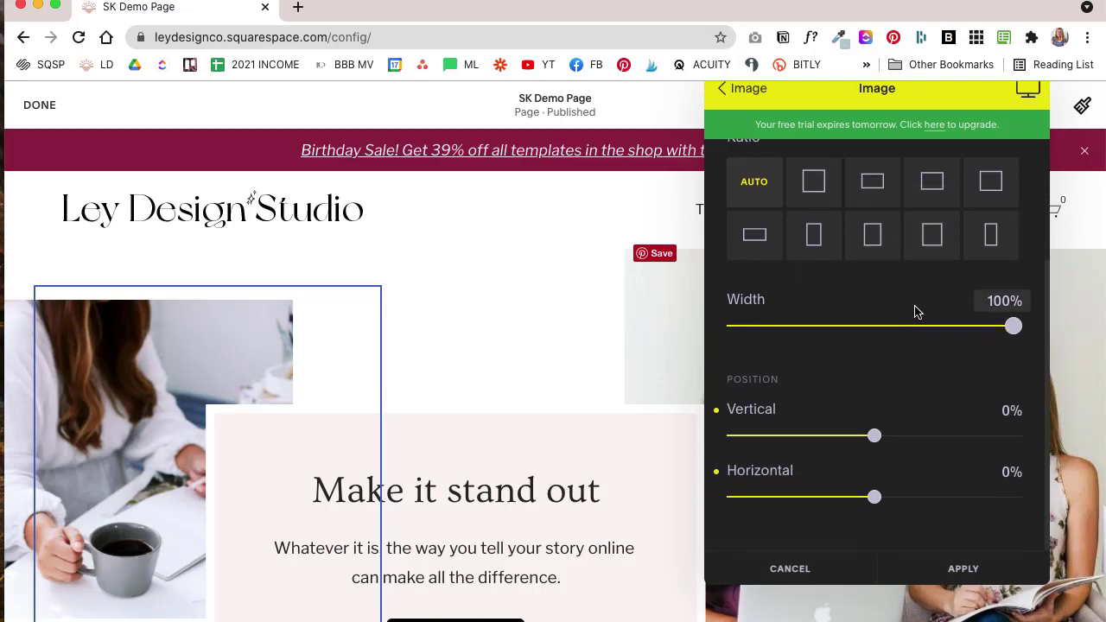
scroll(870, 296, "up", 3)
mouse_move(1010, 437)
left_mouse_down()
mouse_move(899, 437)
mouse_move(1031, 439)
left_mouse_up()
scroll(869, 448, "down", 2)
scroll(869, 448, "down", 2)
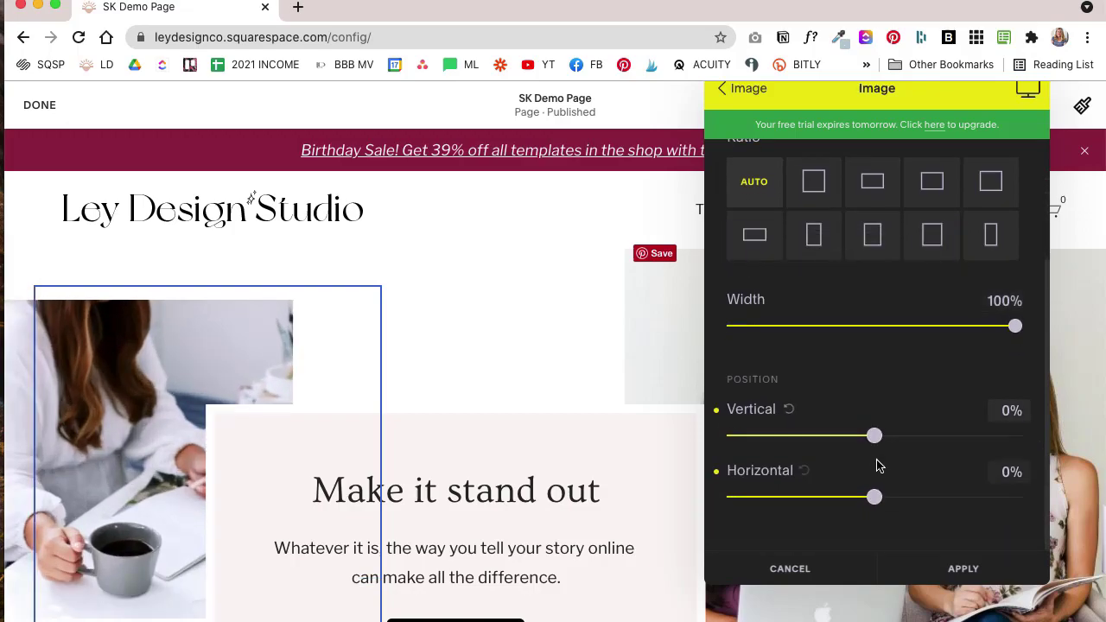
mouse_move(875, 434)
left_mouse_down()
mouse_move(835, 437)
mouse_move(896, 435)
mouse_move(856, 438)
left_mouse_up()
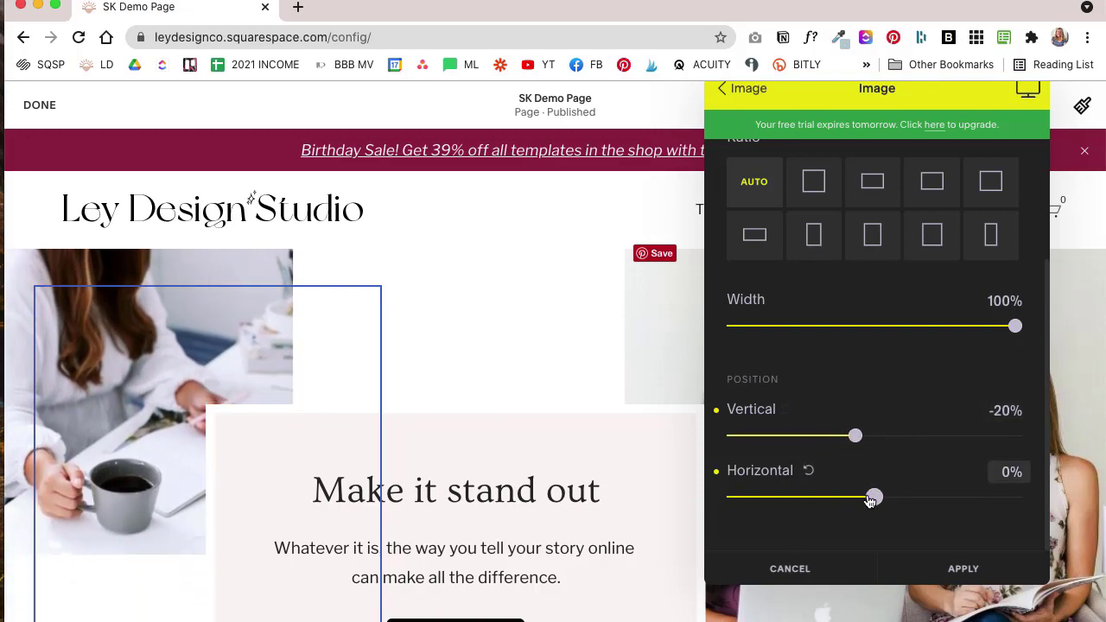
left_click_drag(873, 497, 846, 498)
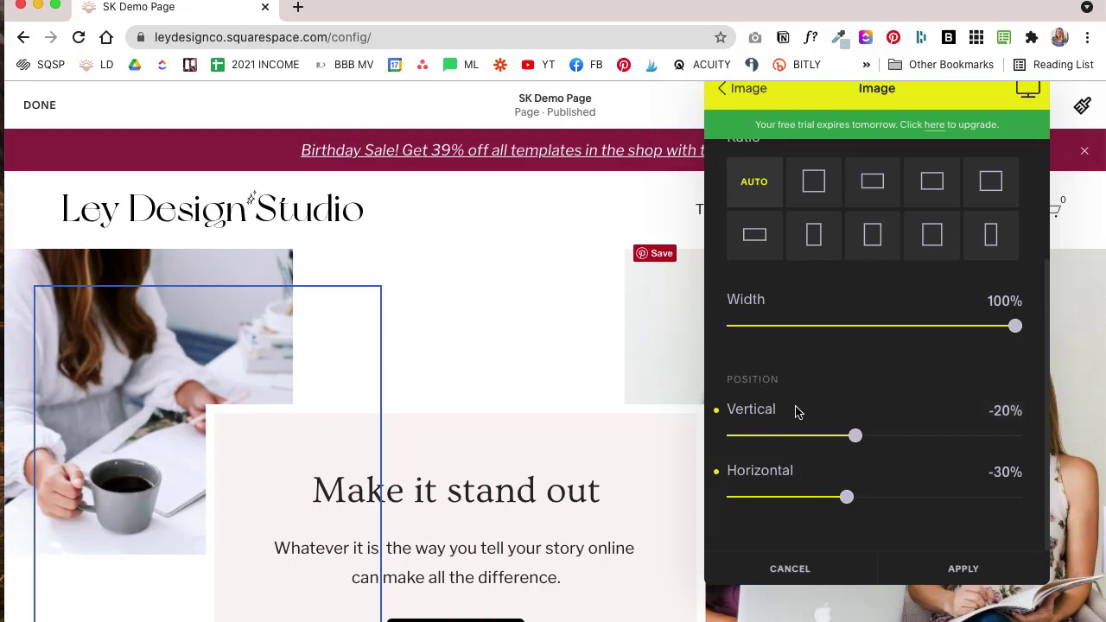
- Reset the photo's vertical and horizontal offsets to 0% and close without applying
scroll(847, 380, "up", 4)
scroll(846, 380, "down", 4)
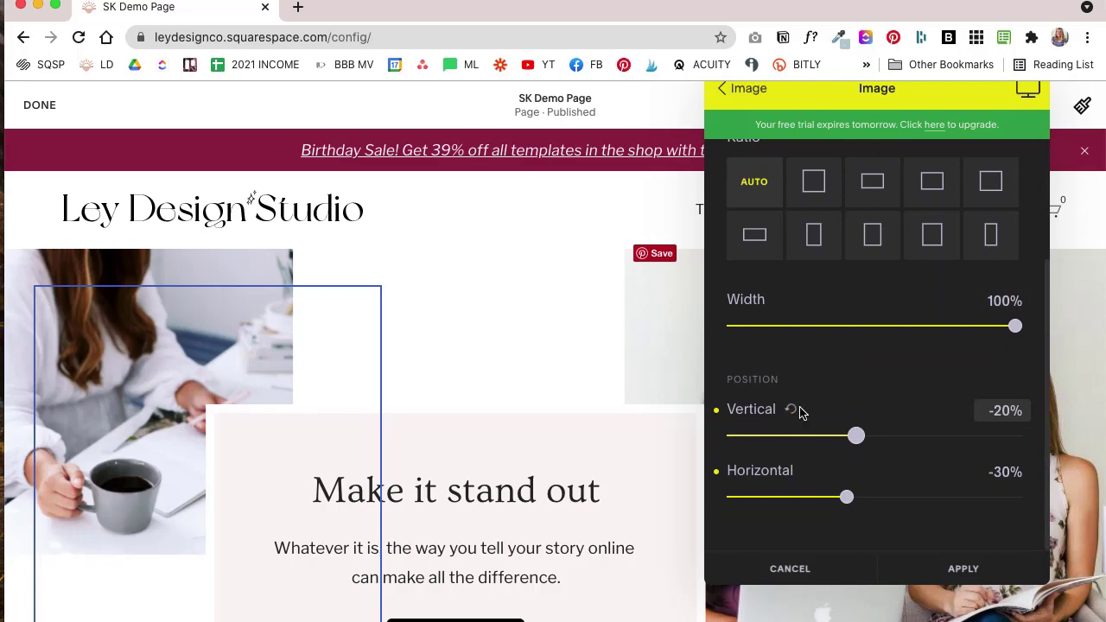
left_click(793, 412)
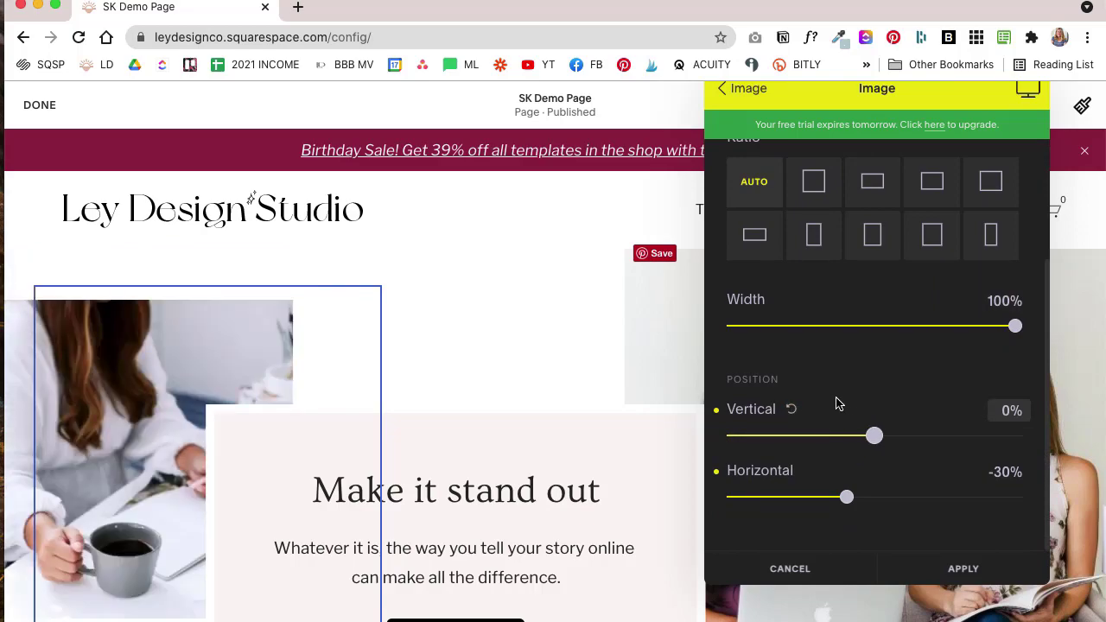
left_click(804, 471)
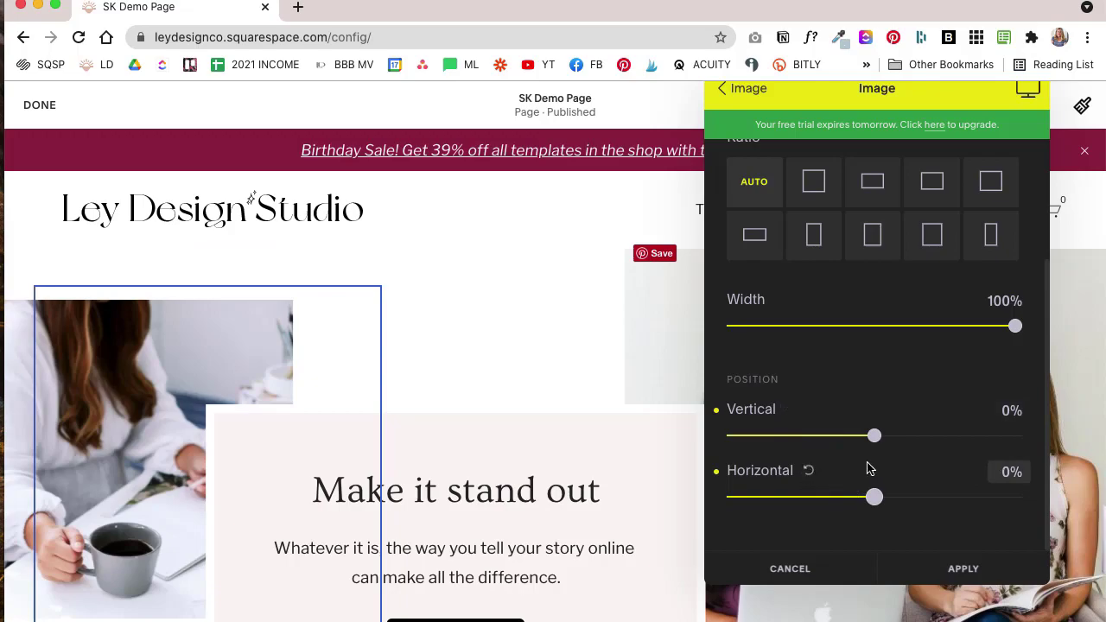
left_click(788, 568)
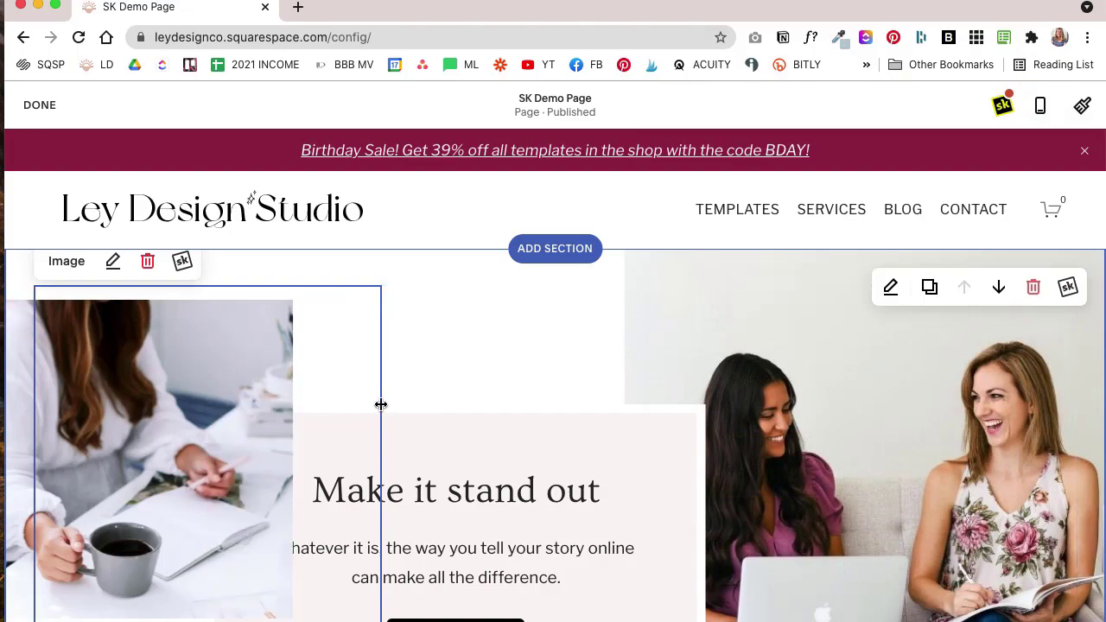
- Open the image block's SquareKicker text font settings and look through them
left_click(185, 267)
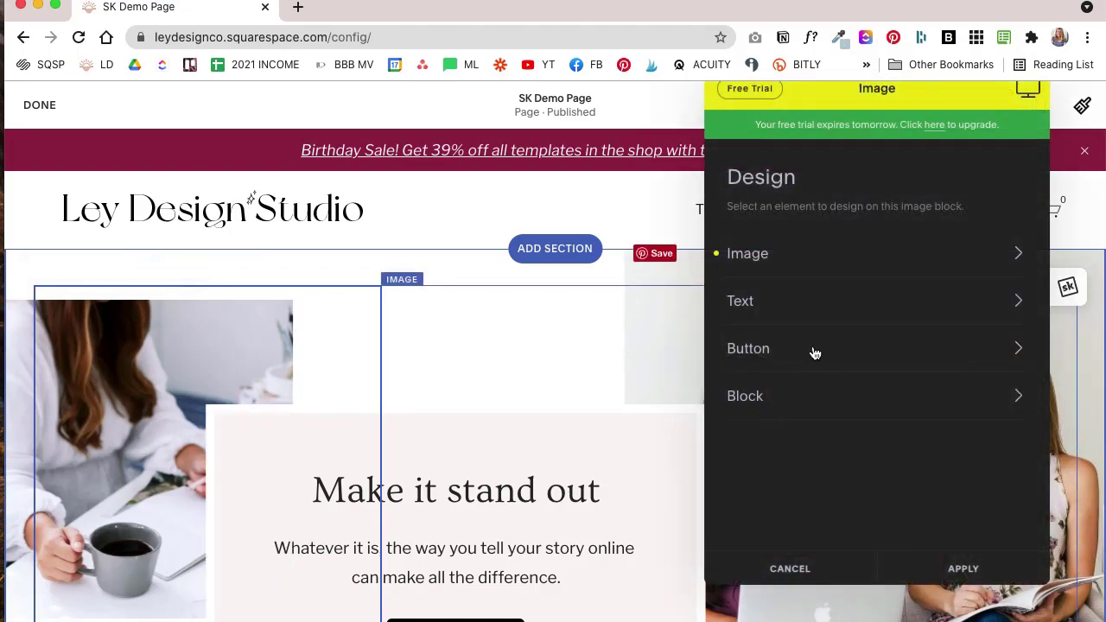
left_click(795, 299)
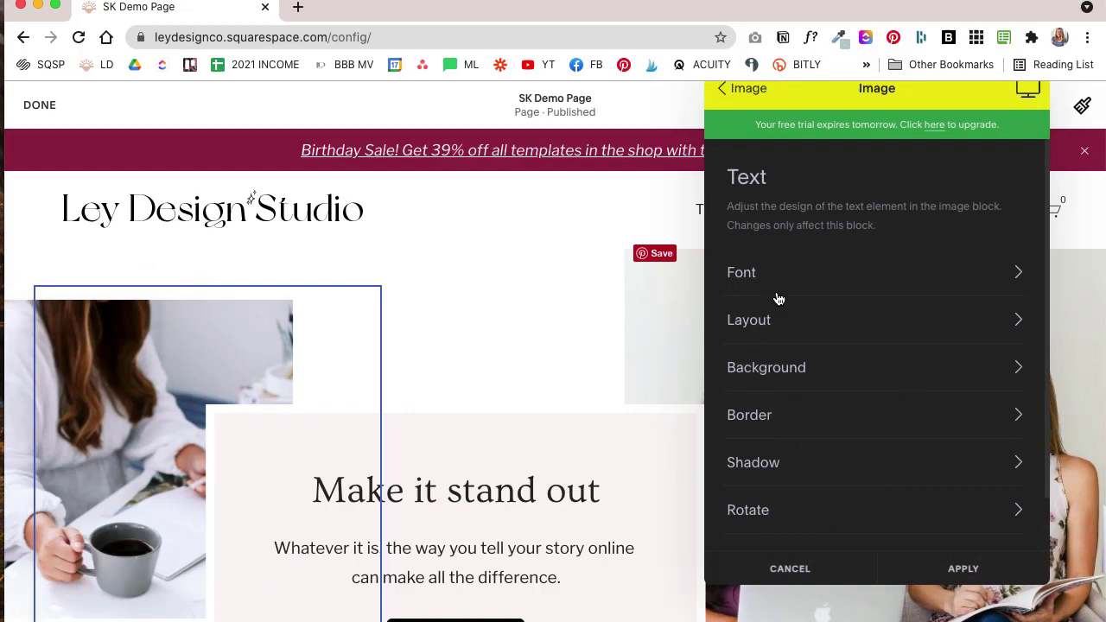
left_click(846, 275)
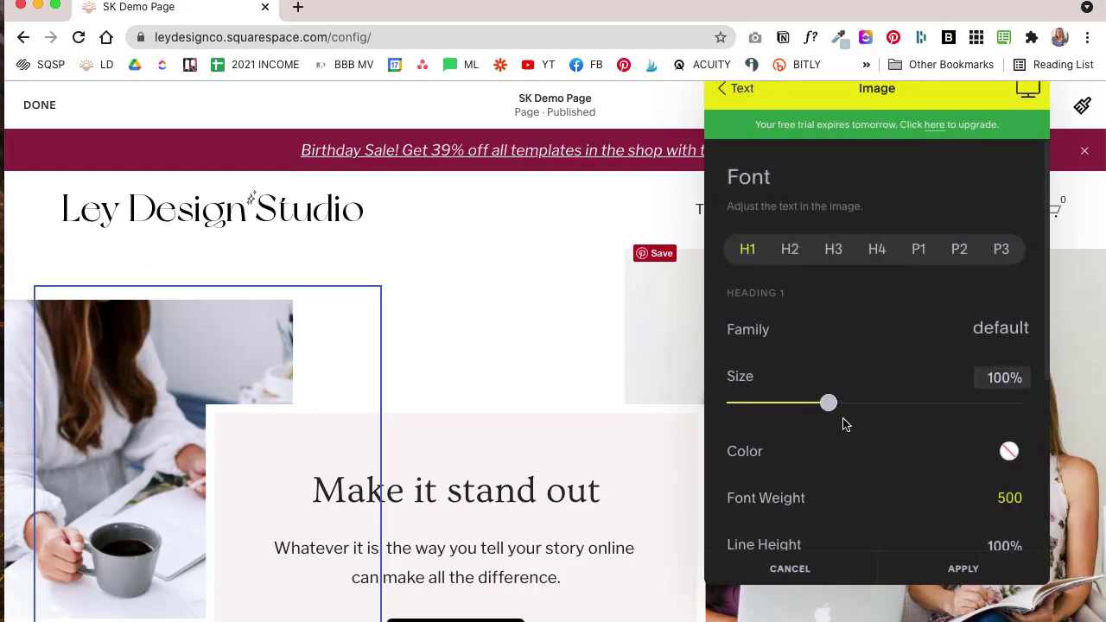
scroll(821, 440, "down", 2)
scroll(916, 436, "down", 2)
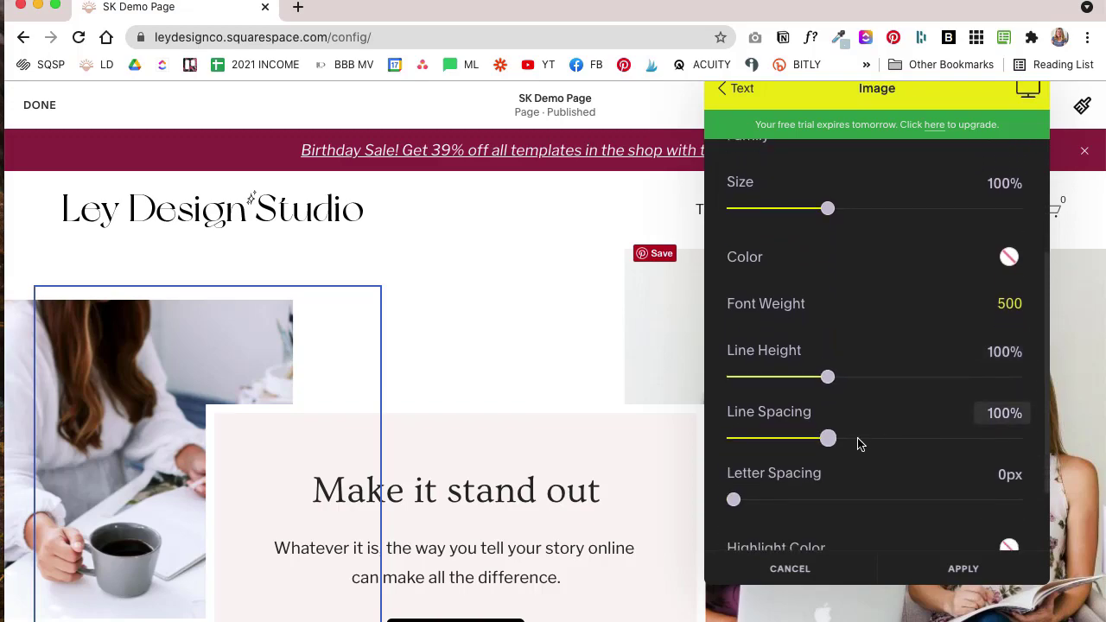
scroll(864, 444, "down", 2)
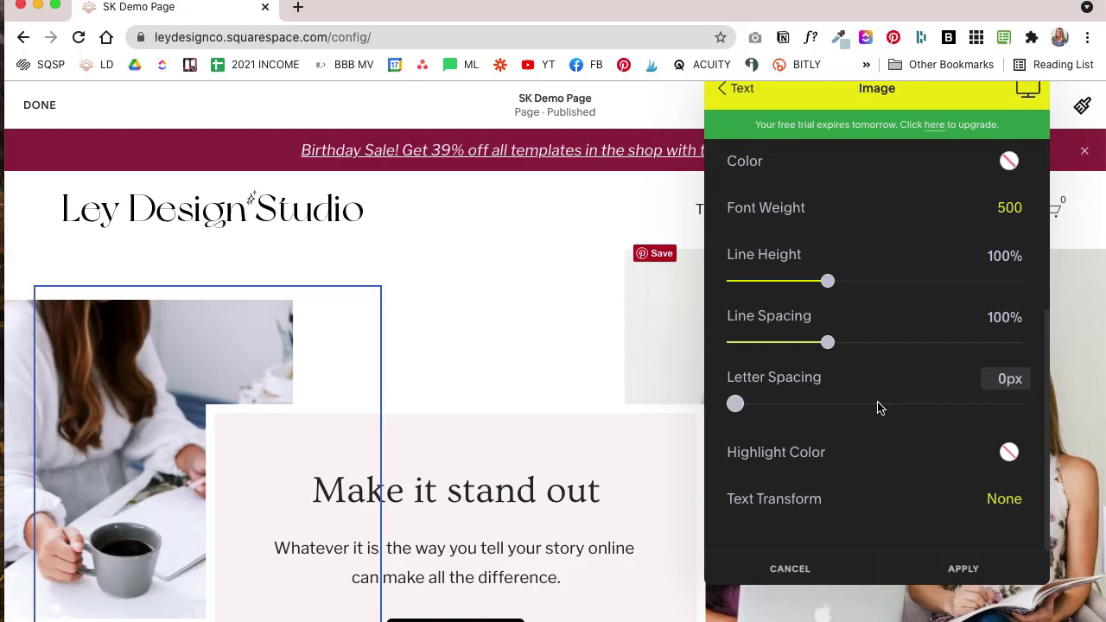
- Review the text layout settings, then return to the block's element list
left_click(735, 107)
left_click(780, 321)
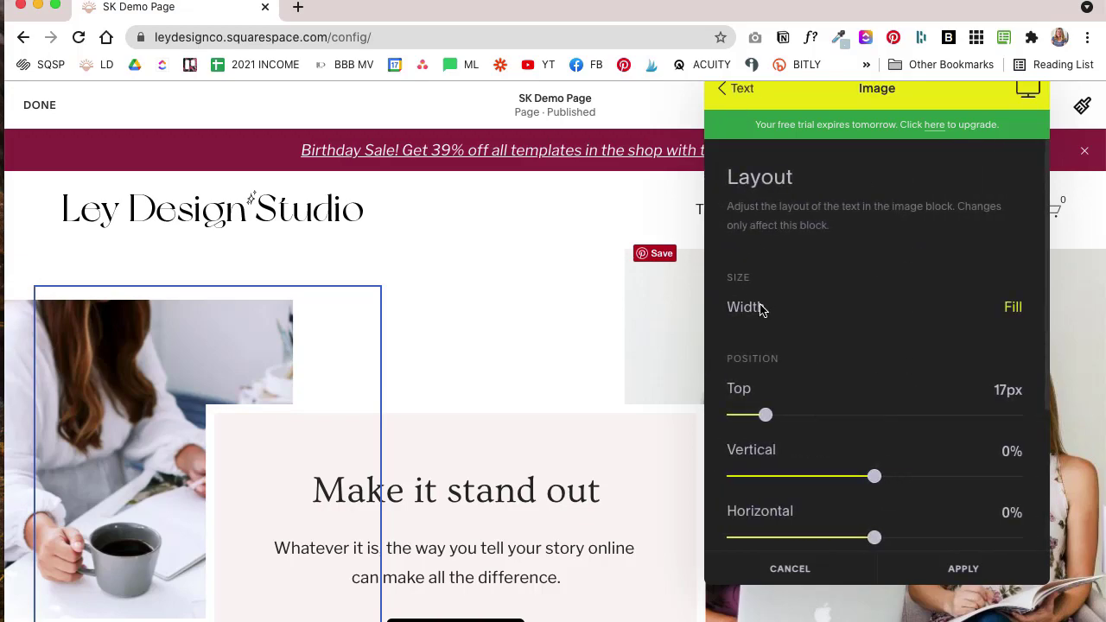
scroll(799, 325, "down", 2)
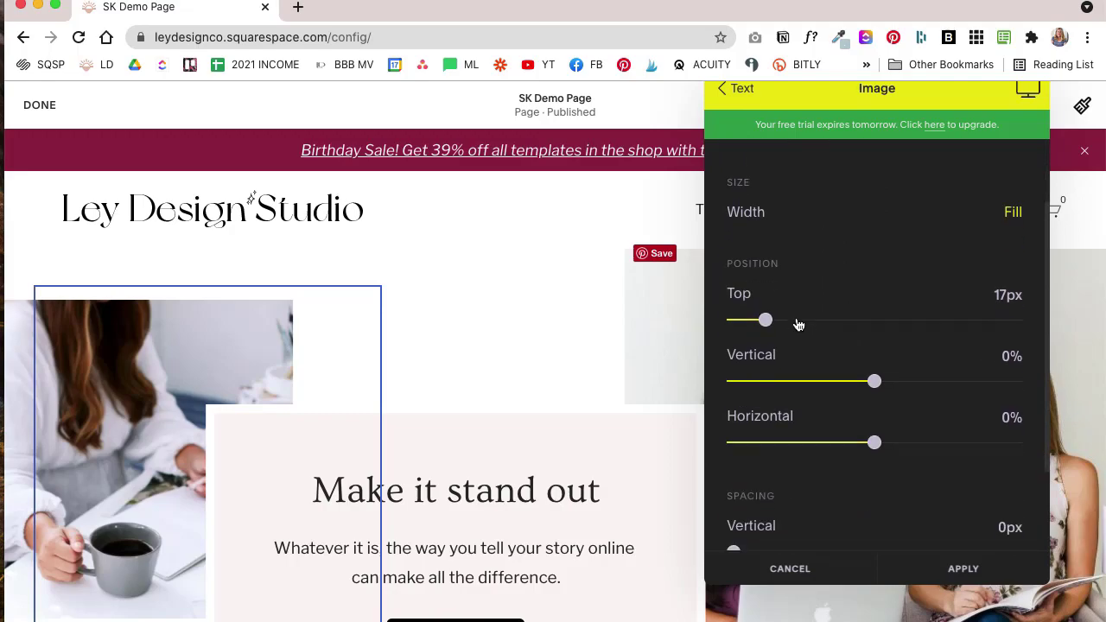
scroll(812, 391, "down", 1)
scroll(812, 390, "down", 1)
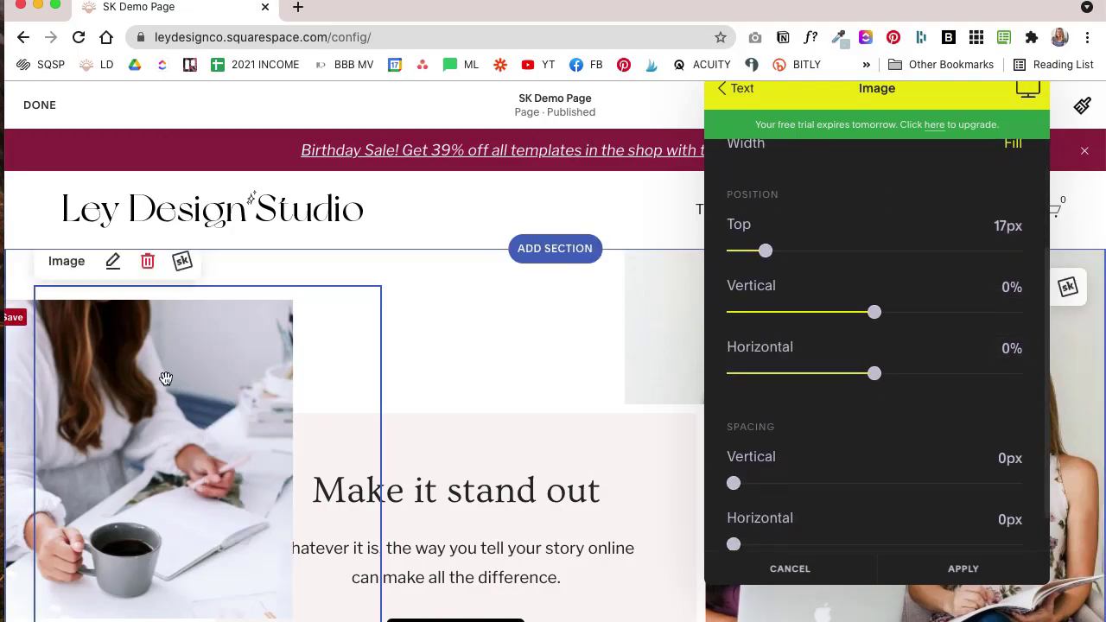
left_click(740, 89)
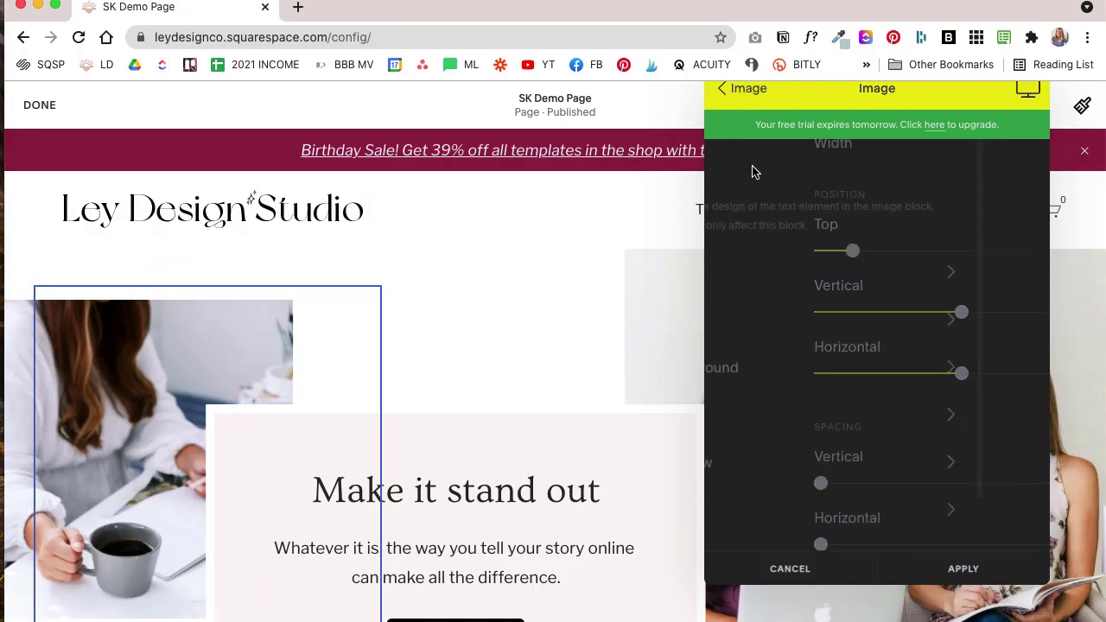
- In the block's layout settings, nudge vertical position to -2% and horizontal to -1%
left_click(740, 89)
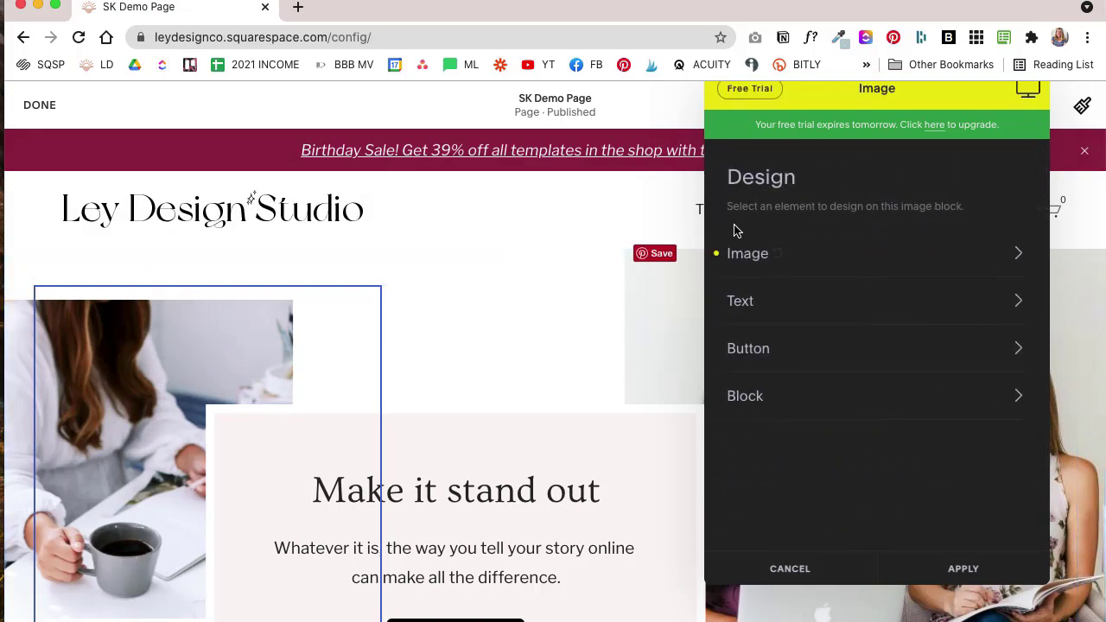
left_click(788, 403)
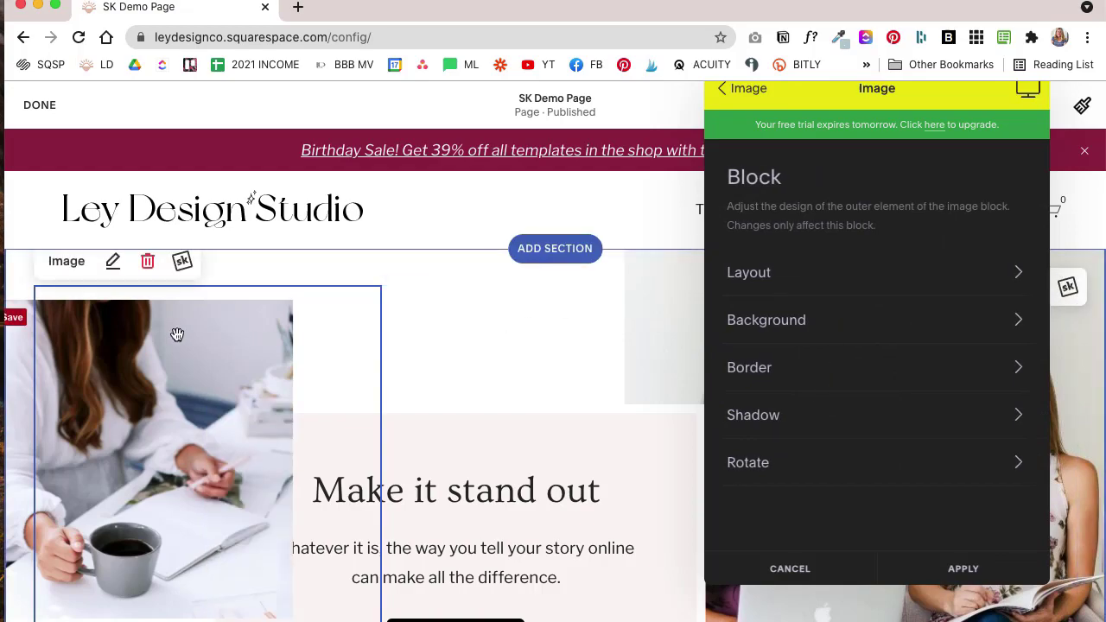
left_click(778, 272)
scroll(907, 393, "down", 2)
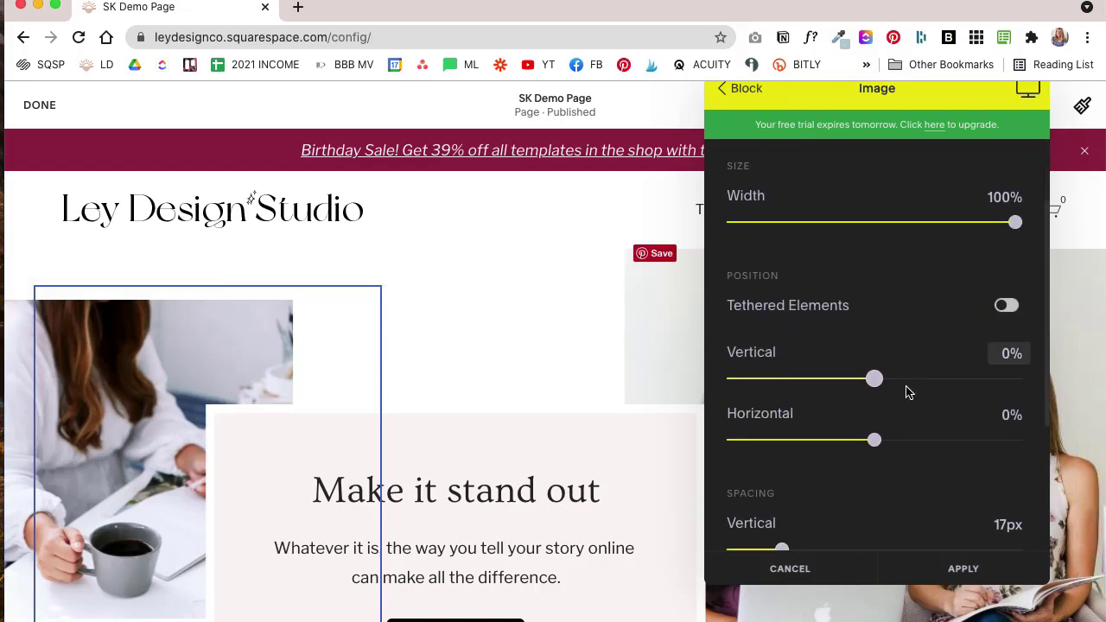
mouse_move(874, 381)
left_mouse_down()
mouse_move(902, 380)
mouse_move(849, 380)
mouse_move(872, 381)
left_mouse_up()
mouse_move(874, 440)
left_mouse_down()
mouse_move(893, 440)
mouse_move(864, 439)
mouse_move(874, 441)
left_mouse_up()
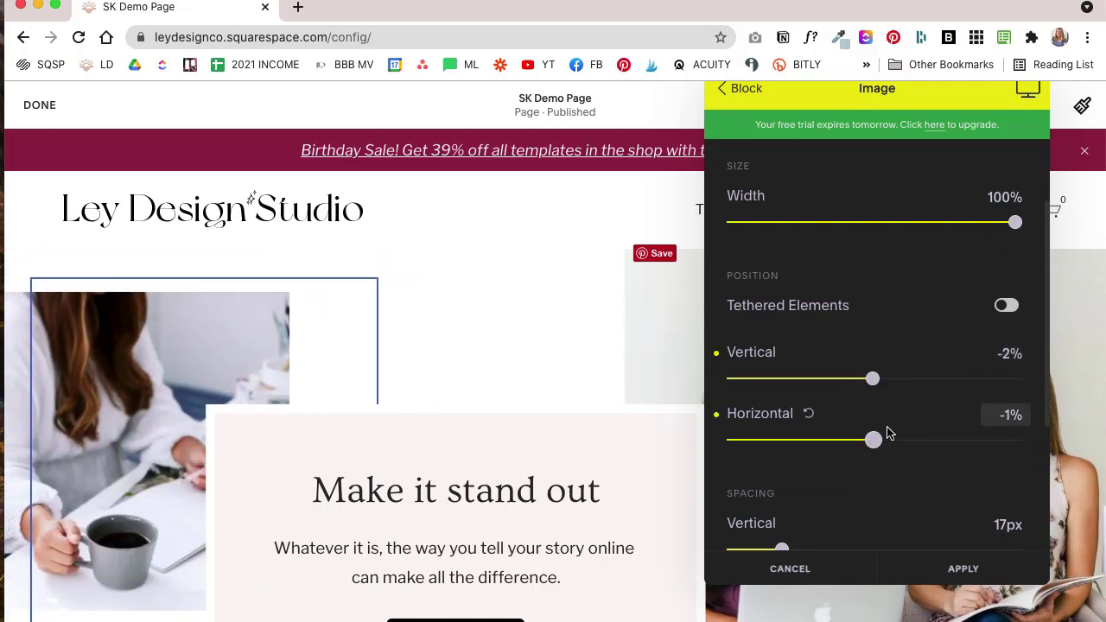
- Reduce the block's vertical spacing to 4px and shrink its horizontal spacing
scroll(812, 420, "down", 1)
scroll(813, 420, "down", 3)
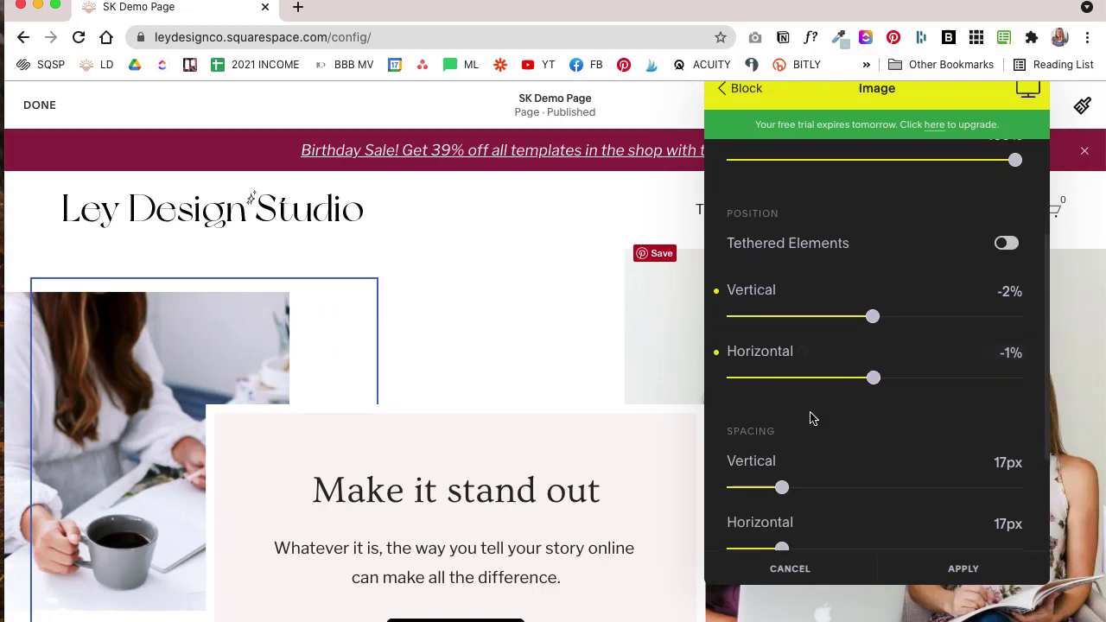
left_click(783, 380)
left_click_drag(786, 383, 742, 377)
left_click_drag(783, 440, 745, 440)
- Raise the block's layer level to 10, then lower it back to 0
scroll(878, 454, "down", 1)
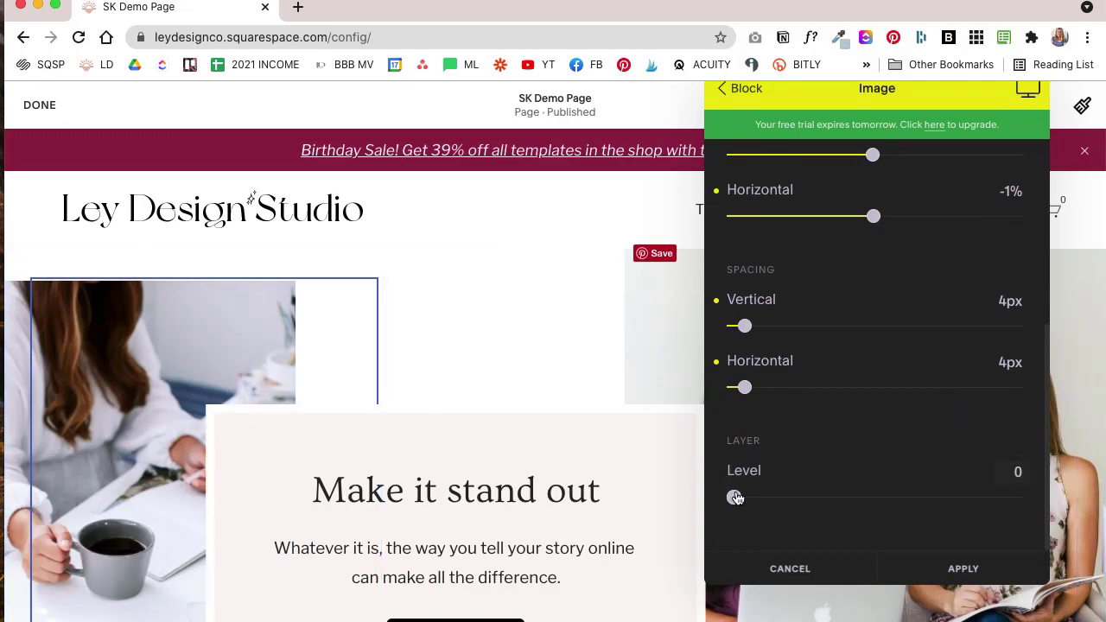
left_click_drag(736, 498, 790, 498)
key("End")
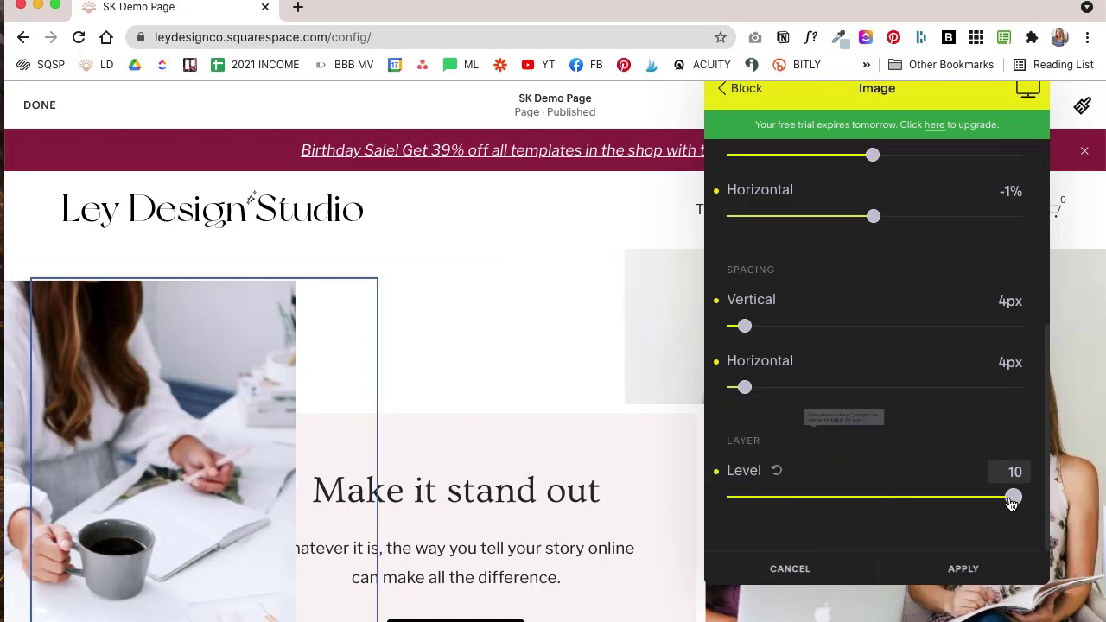
scroll(476, 459, "down", 3)
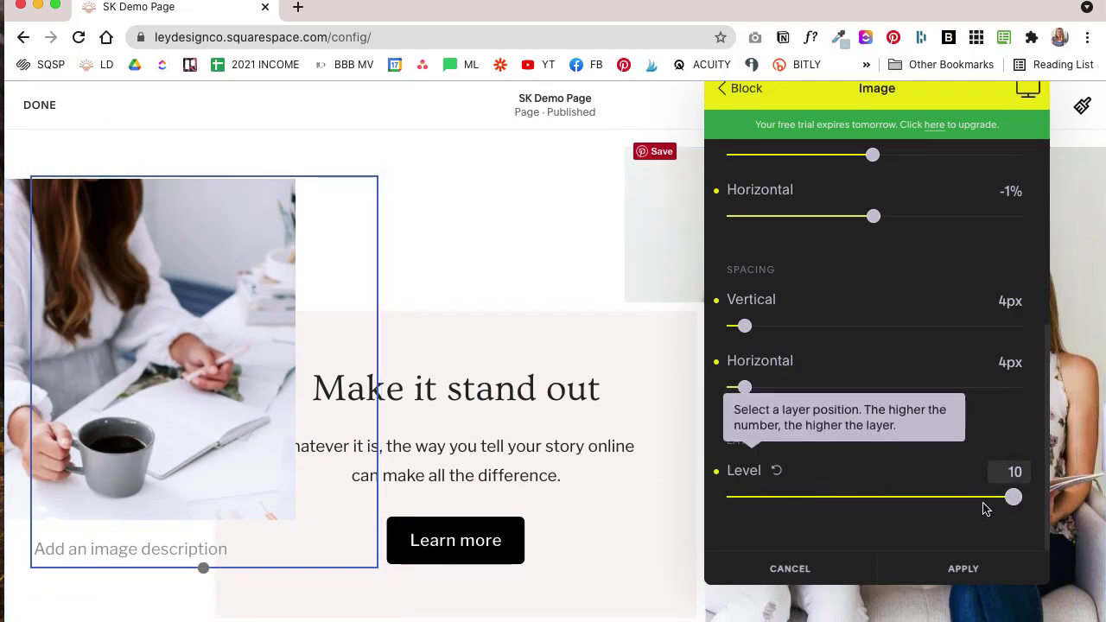
left_click_drag(1012, 501, 745, 508)
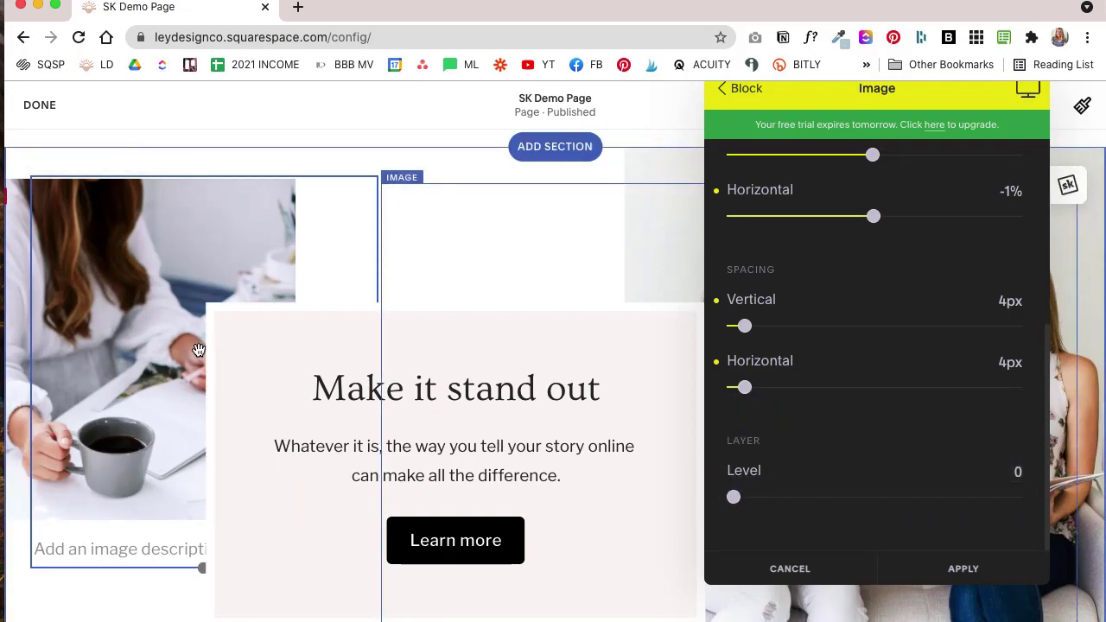
- Discard the coffee-cup block's layout changes
left_click(816, 568)
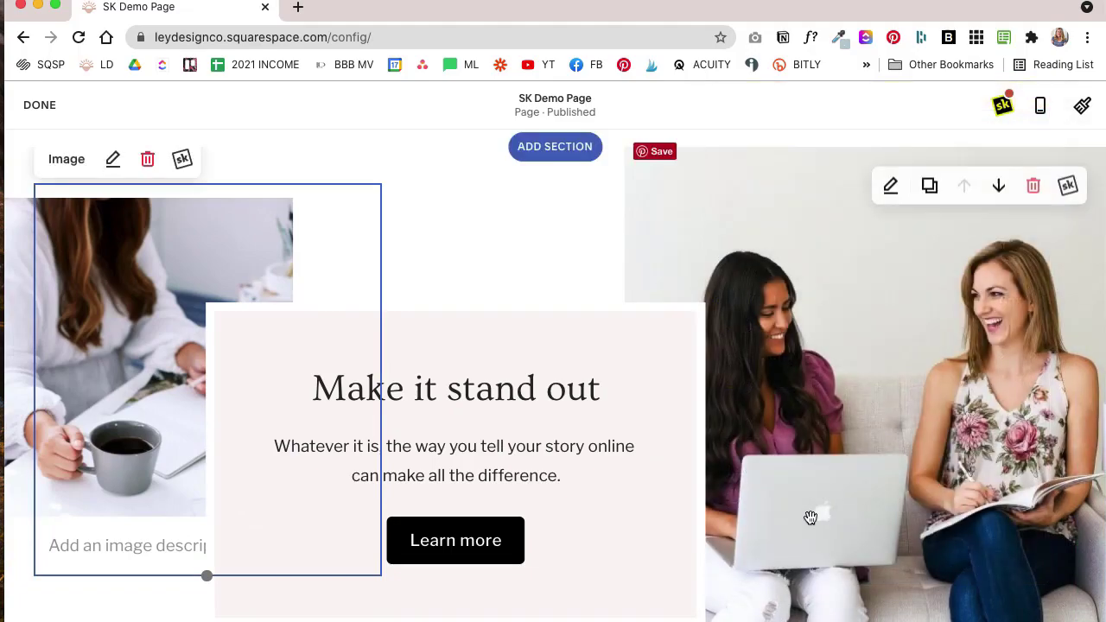
scroll(511, 310, "up", 2)
scroll(511, 310, "down", 3)
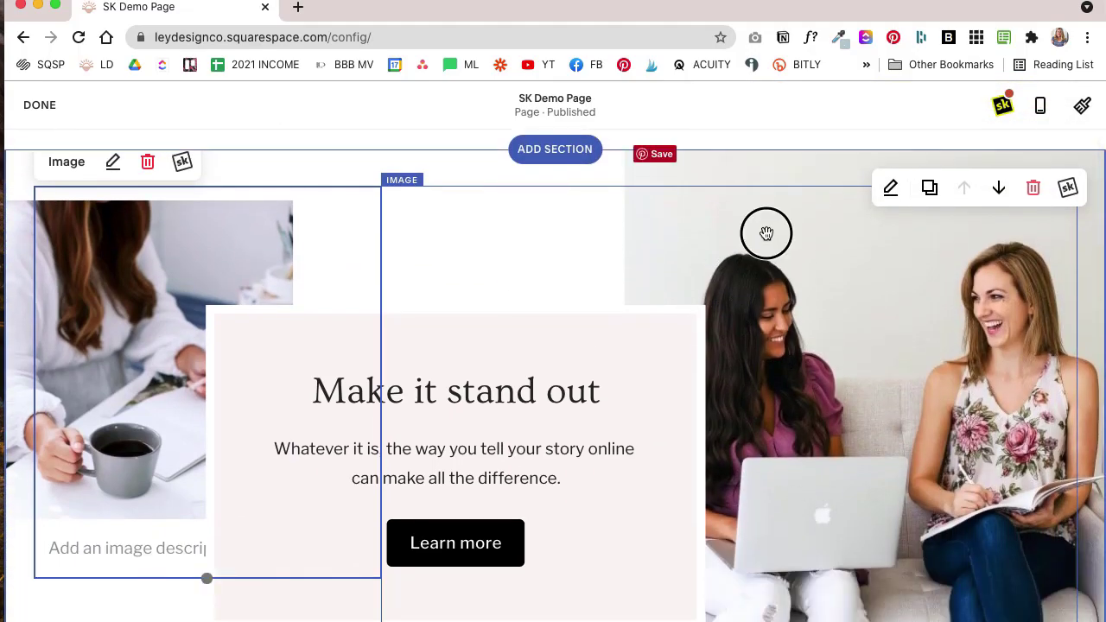
scroll(758, 234, "up", 1)
- Select the two-women photo block and review its SquareKicker image layout: 80% width and offsets
left_click(414, 226)
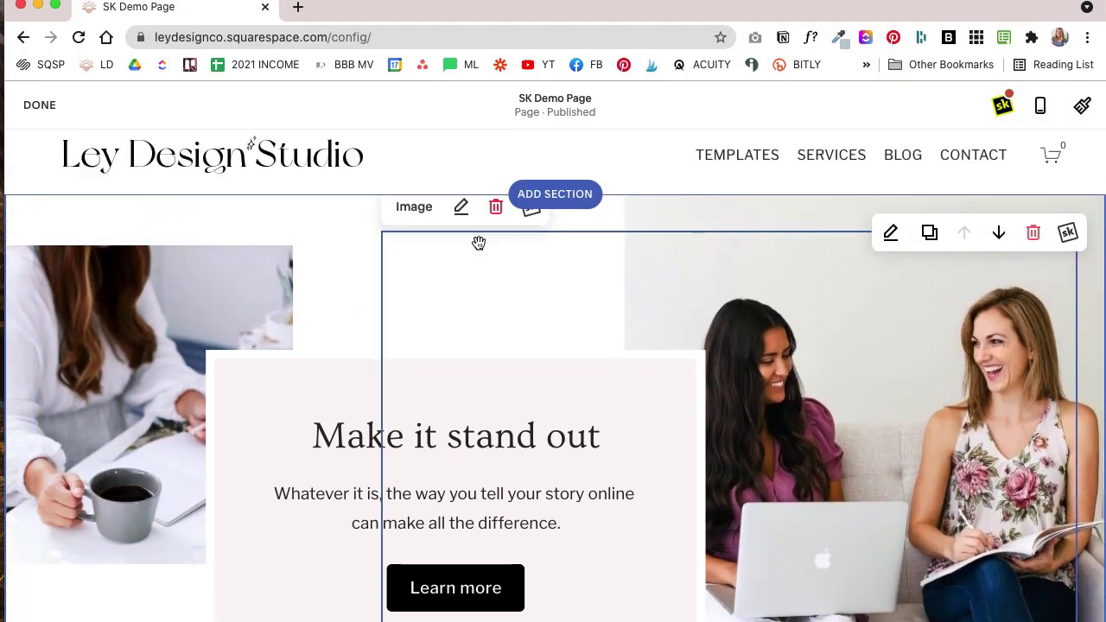
left_click(531, 211)
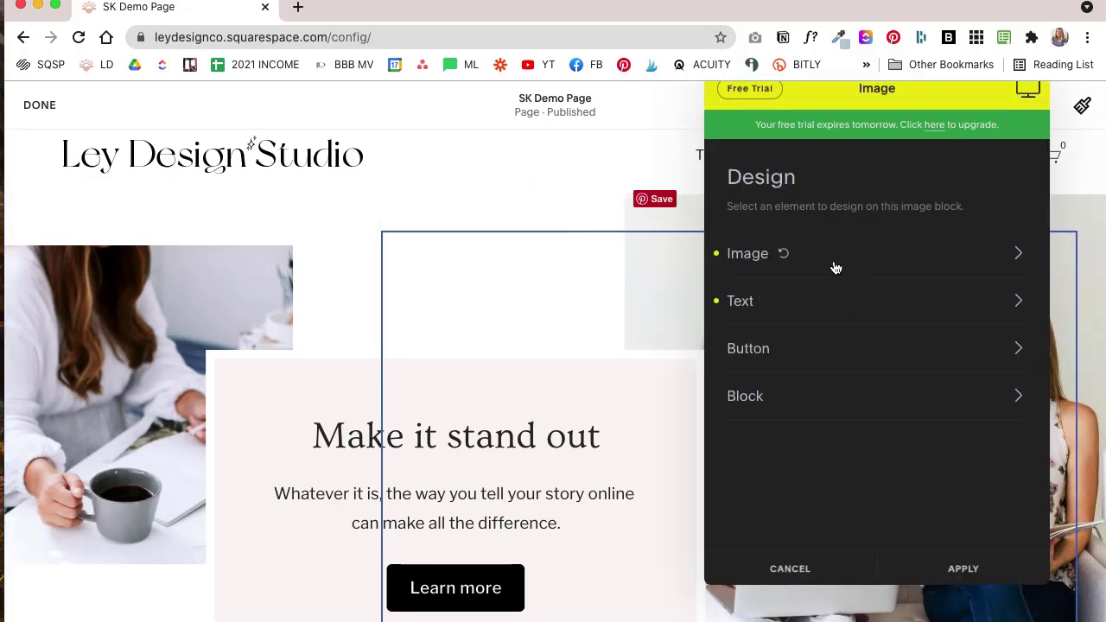
left_click(835, 268)
left_click(856, 278)
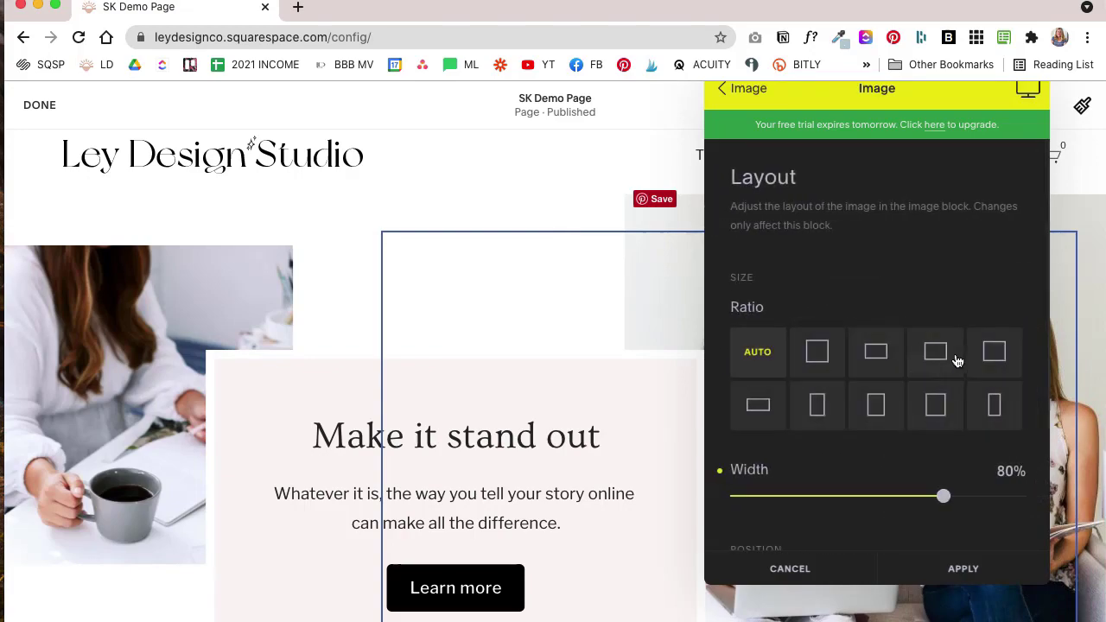
scroll(869, 484, "down", 4)
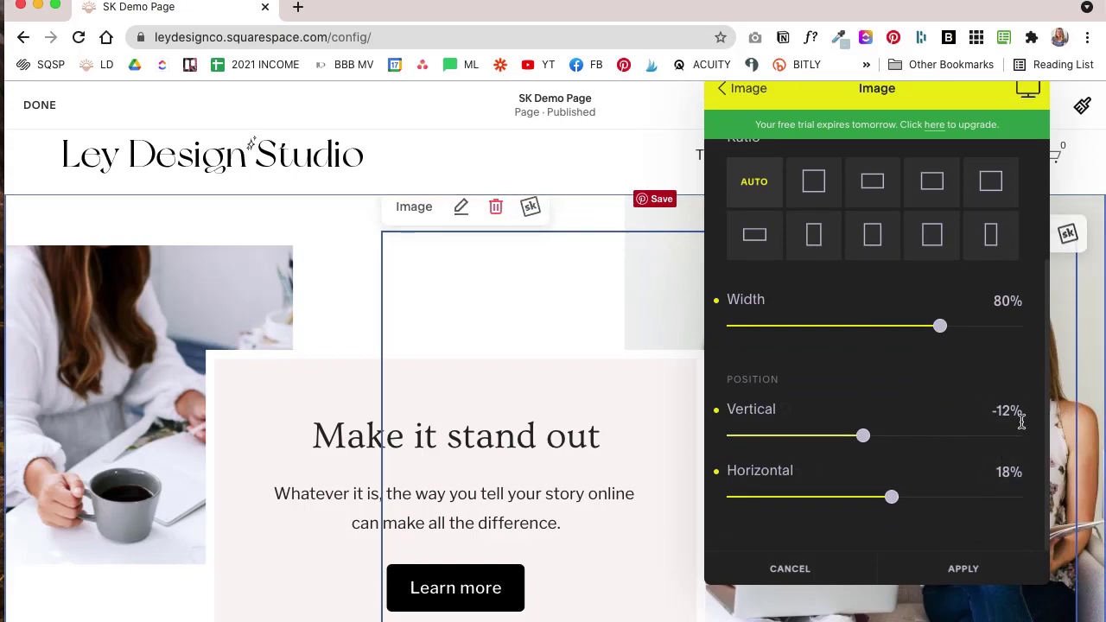
scroll(916, 388, "up", 3)
left_click(742, 88)
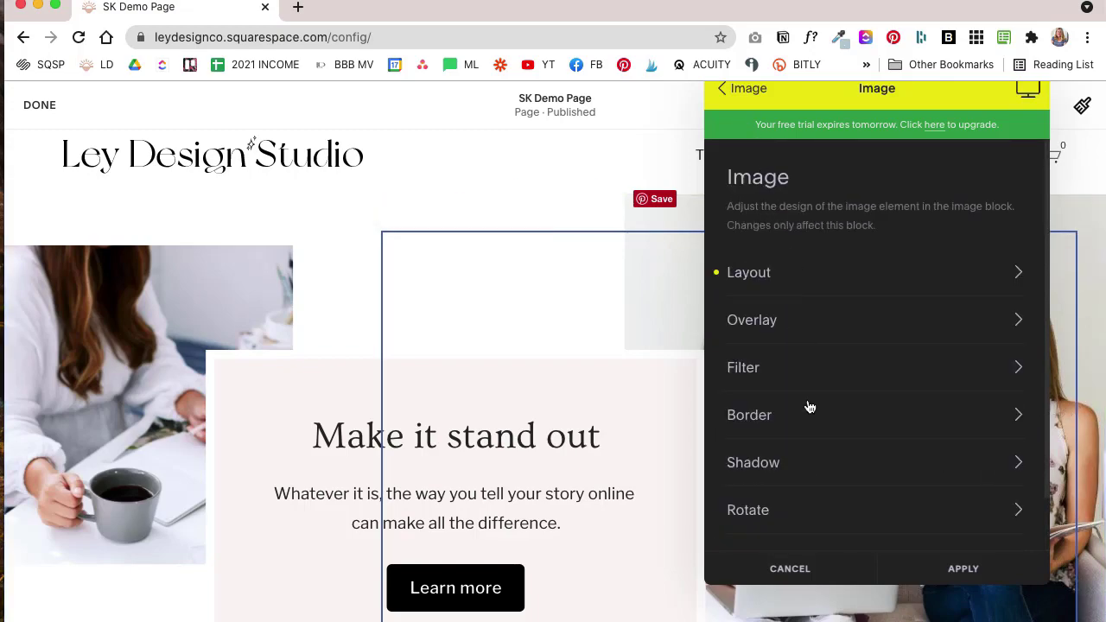
- Set the image filter to 0px blur, 94% brightness, 111% contrast and 0% grayscale
scroll(805, 389, "down", 1)
left_click(817, 321)
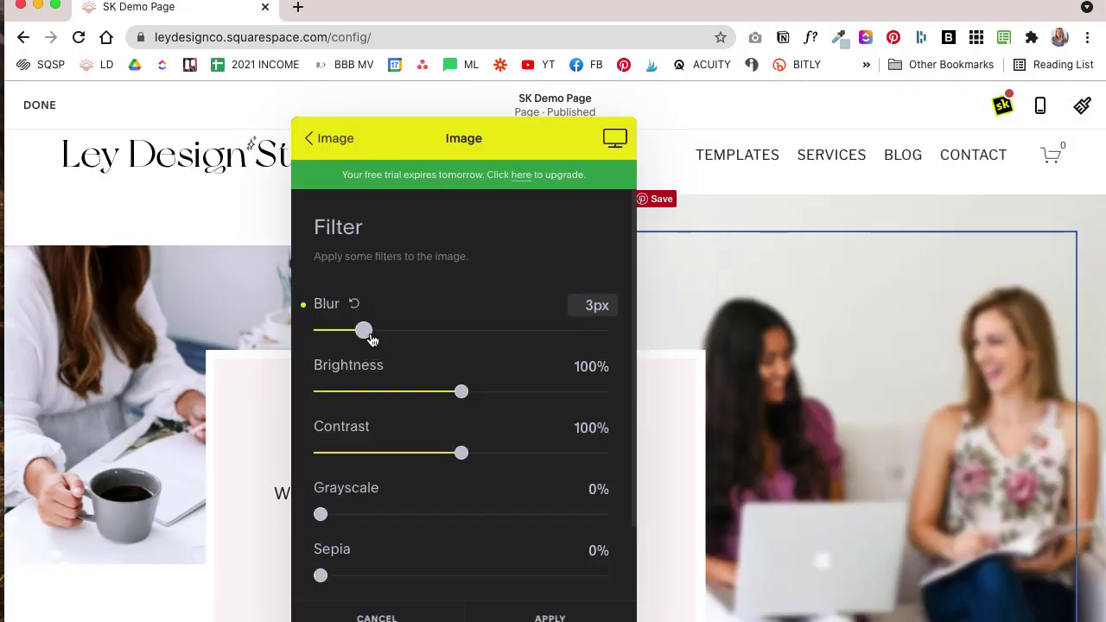
left_click_drag(370, 339, 320, 331)
mouse_move(461, 394)
left_mouse_down()
mouse_move(489, 394)
mouse_move(455, 399)
left_mouse_up()
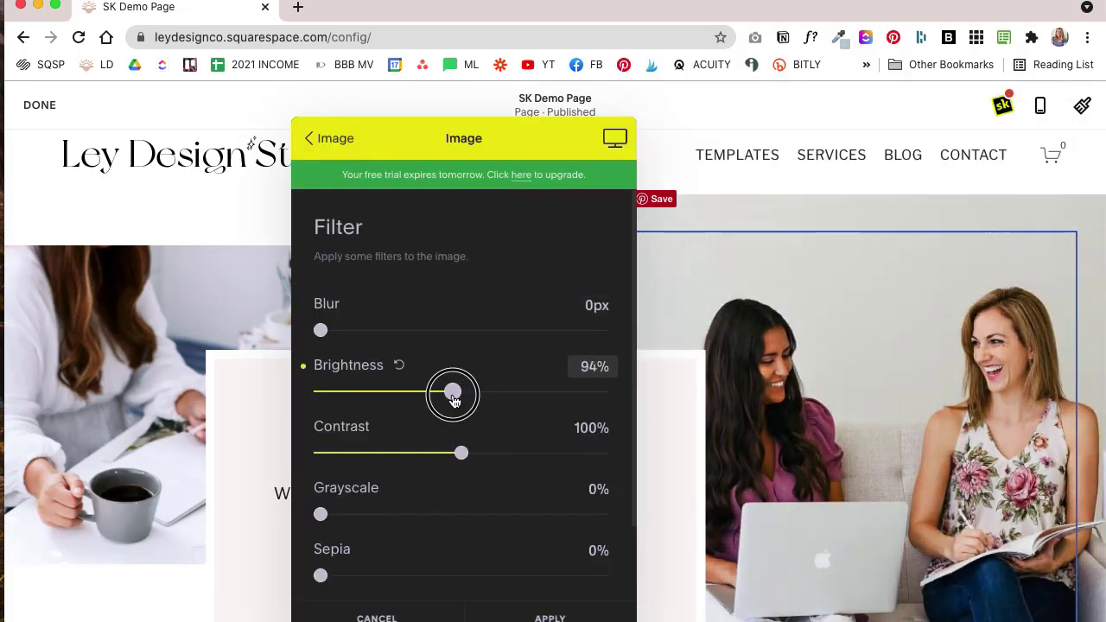
mouse_move(461, 453)
left_mouse_down()
mouse_move(439, 453)
mouse_move(493, 455)
mouse_move(478, 460)
left_mouse_up()
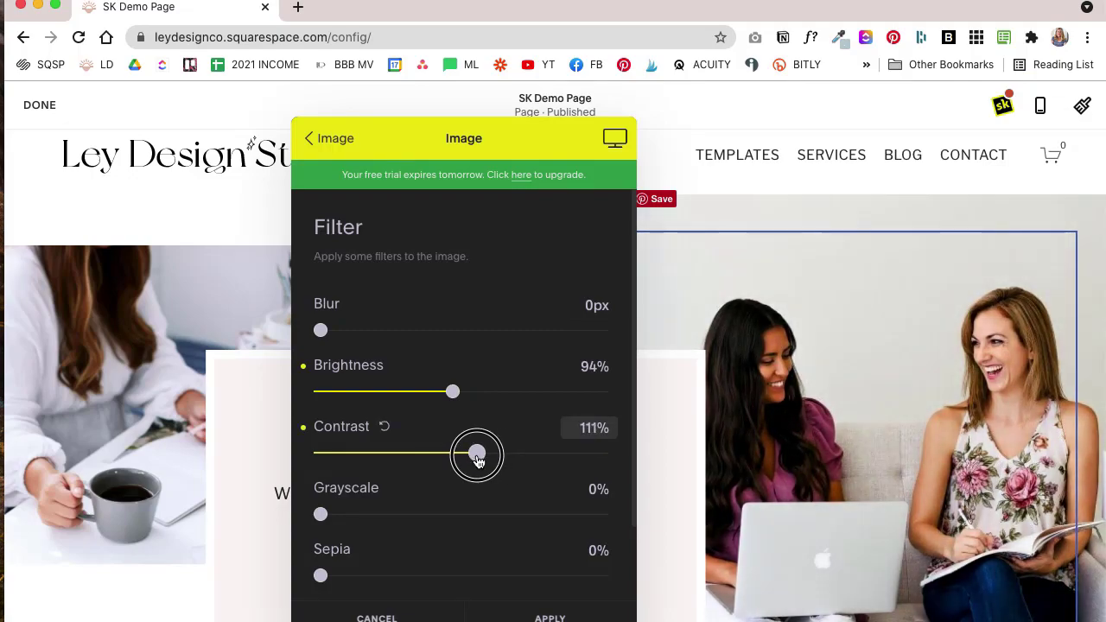
scroll(358, 329, "down", 2)
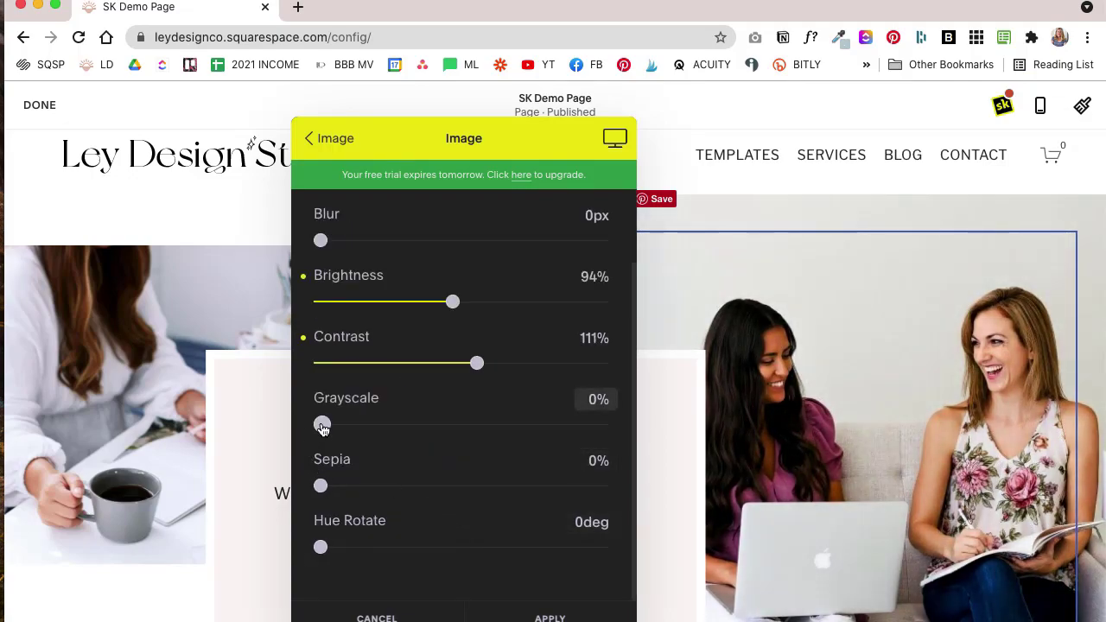
left_click_drag(321, 424, 271, 440)
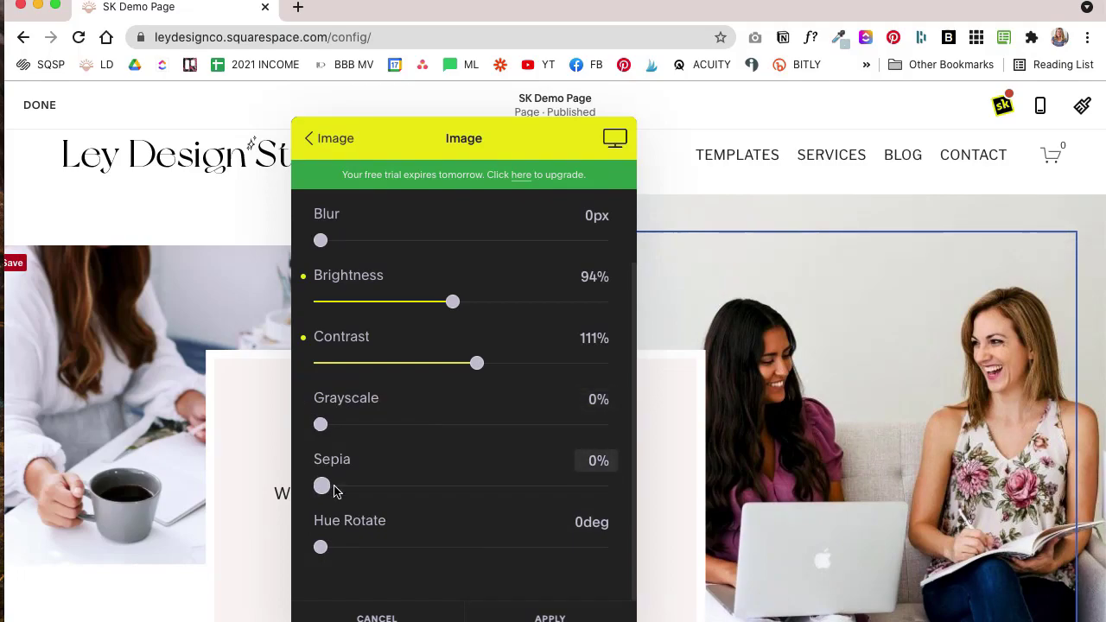
mouse_move(321, 486)
left_mouse_down()
mouse_move(386, 491)
mouse_move(306, 488)
left_mouse_up()
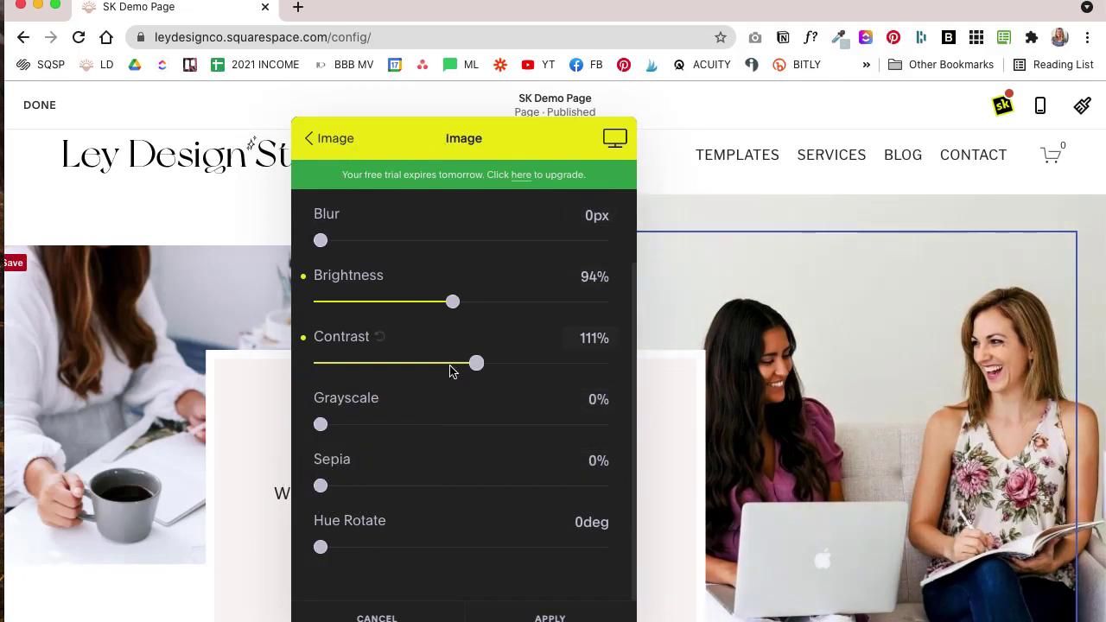
scroll(576, 281, "down", 5)
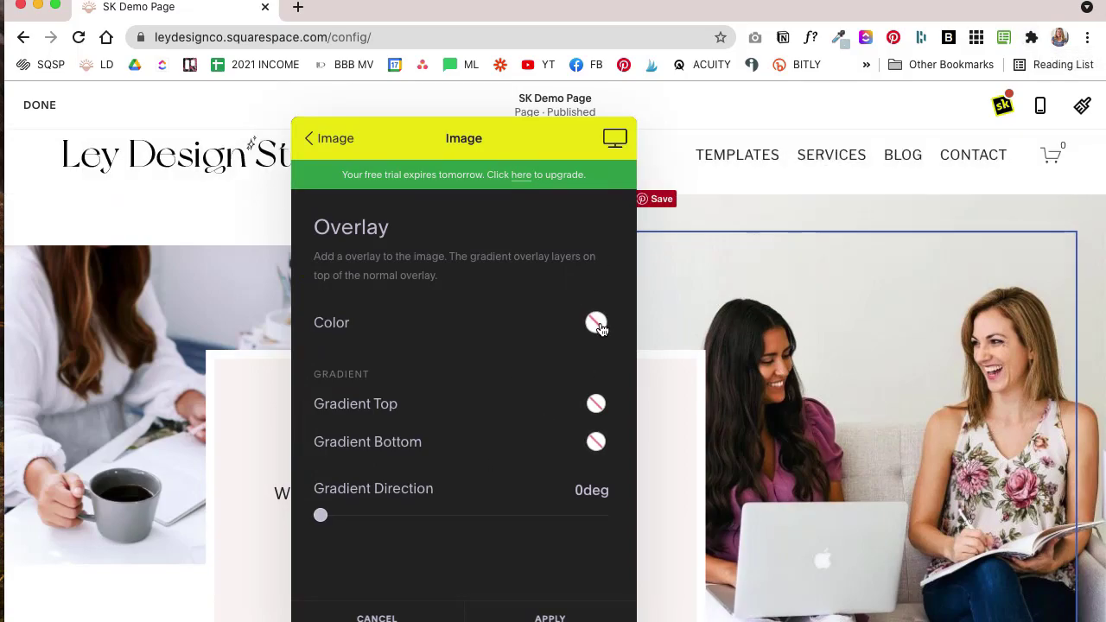
- Return to the block's element list and move the design panel to the right
left_click(333, 140)
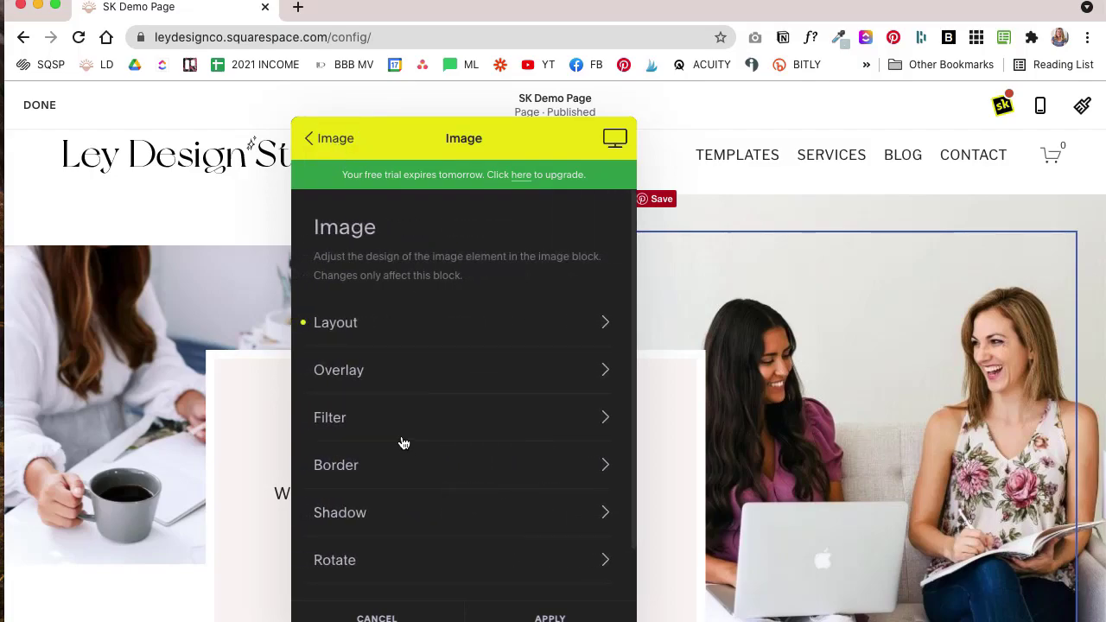
scroll(410, 486, "down", 2)
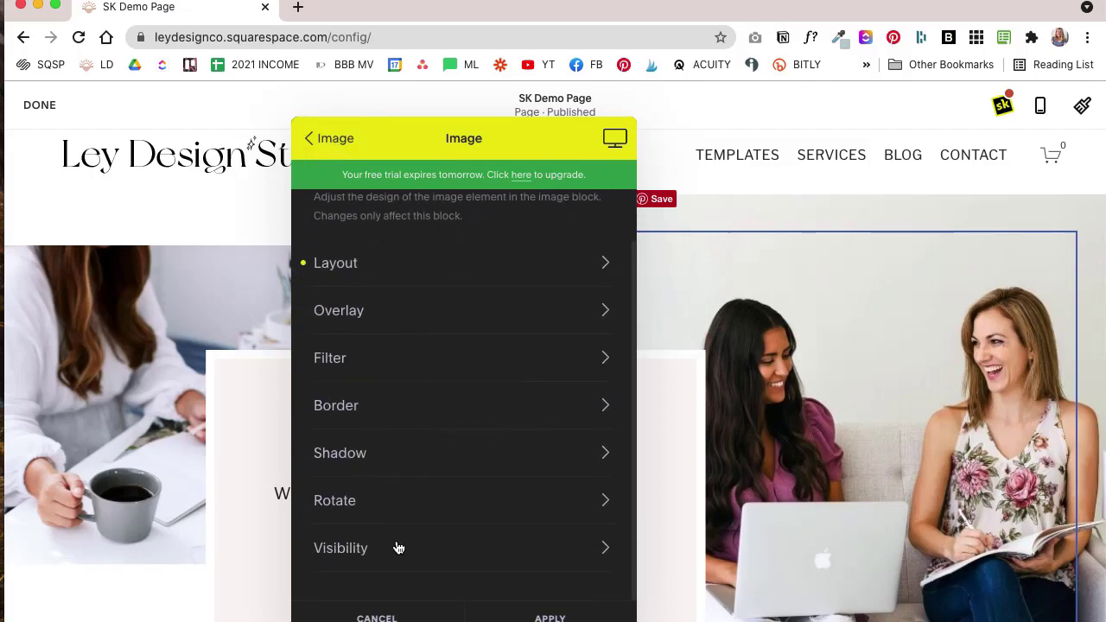
scroll(584, 194, "up", 1)
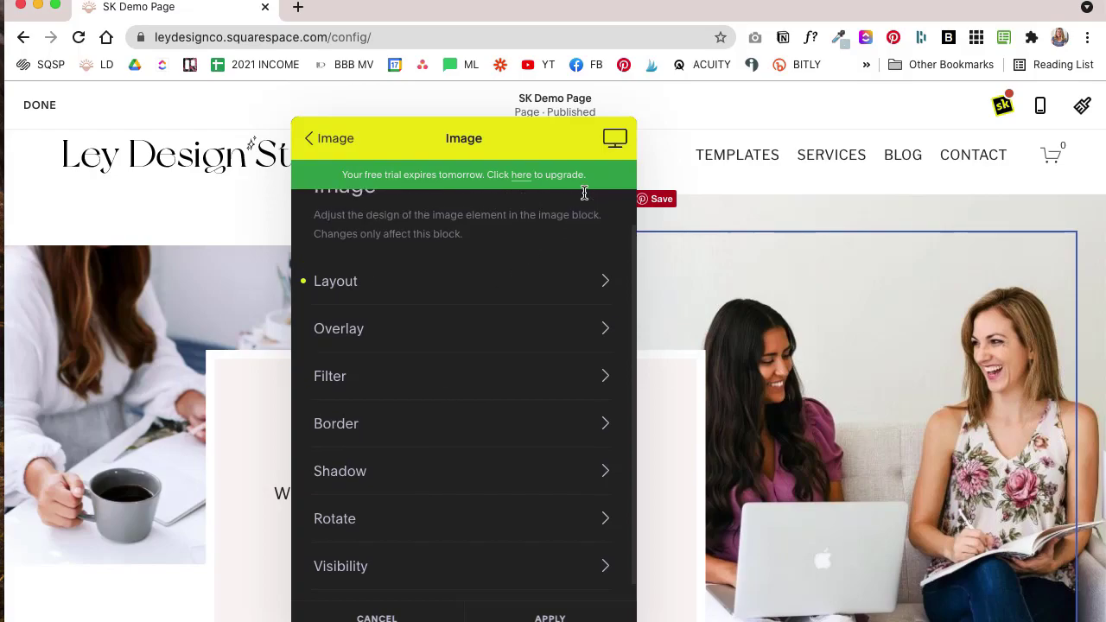
left_click(327, 149)
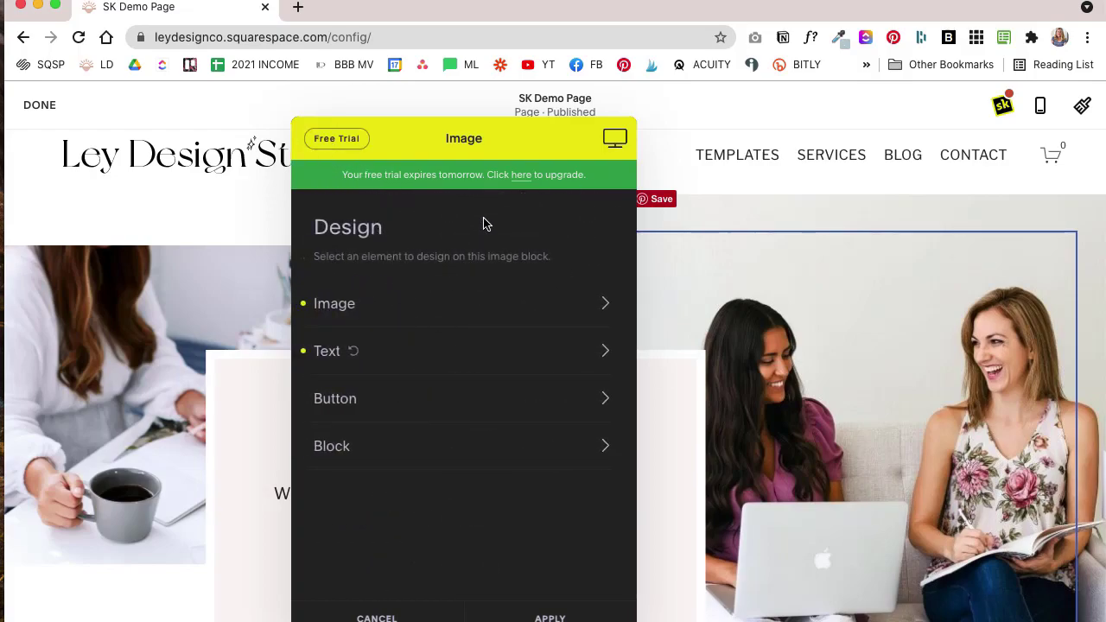
left_click_drag(513, 139, 919, 122)
- Review the two-women block's text layout sliders without changing them
left_click(777, 345)
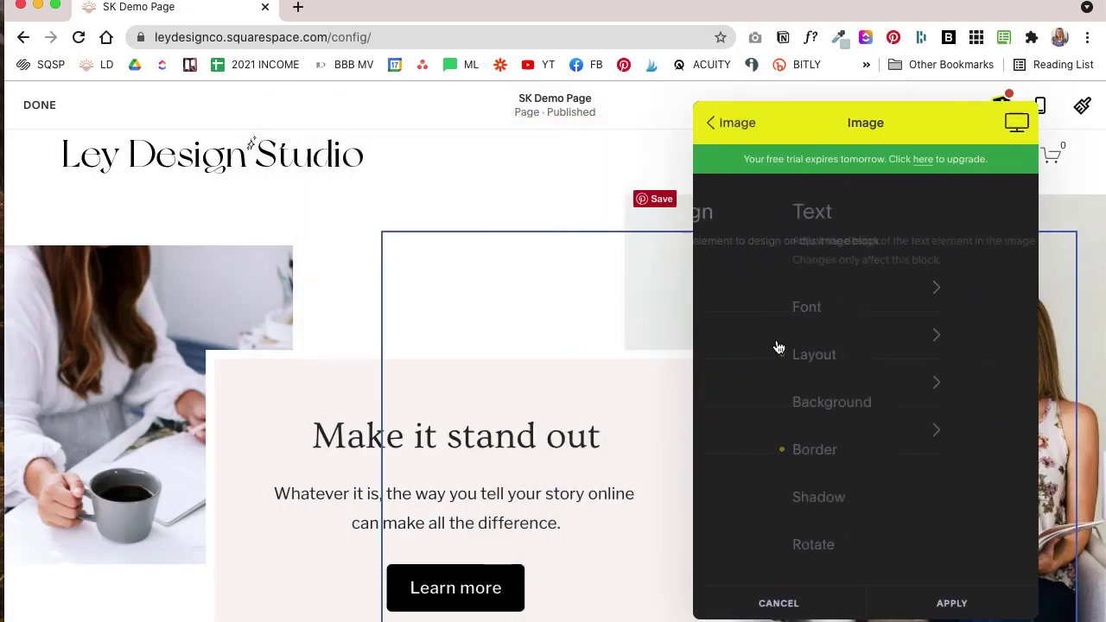
left_click(851, 373)
scroll(851, 372, "down", 2)
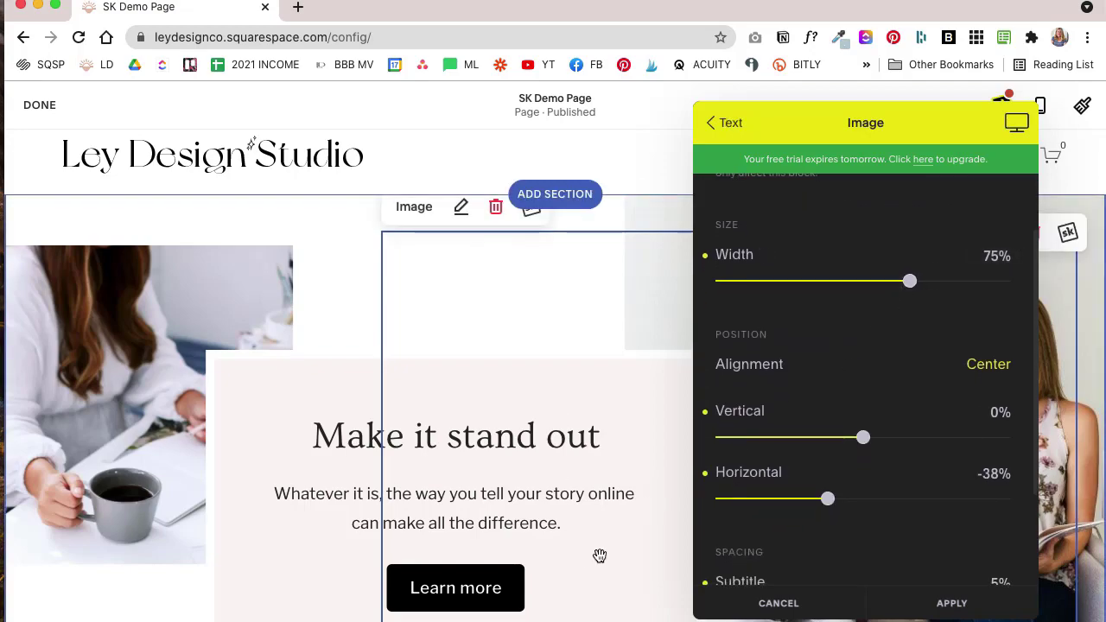
scroll(895, 514, "down", 1)
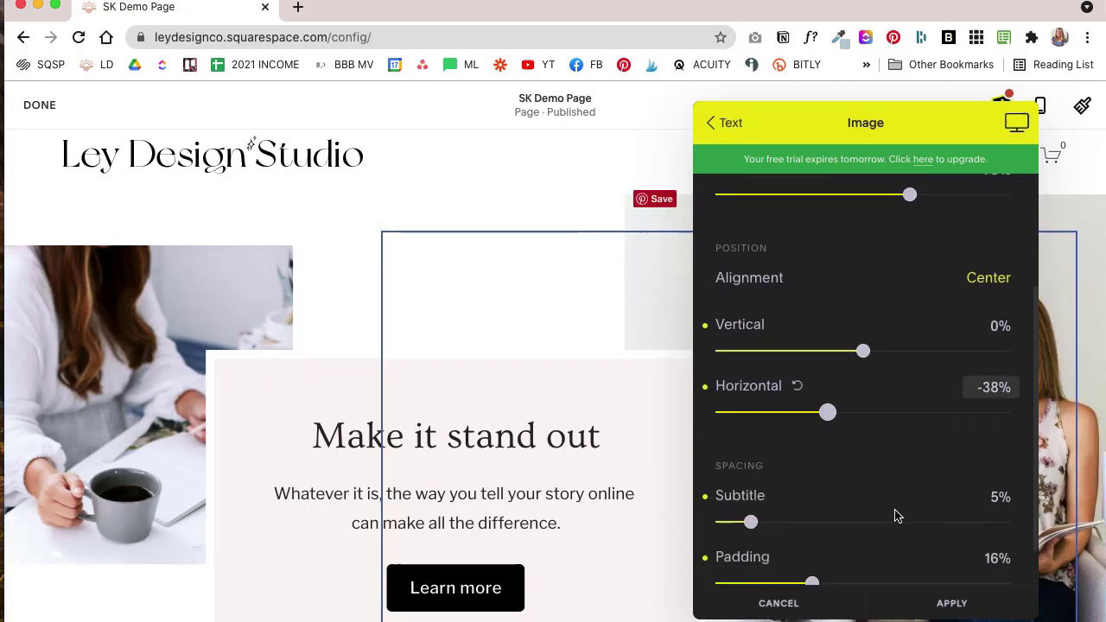
scroll(828, 427, "down", 2)
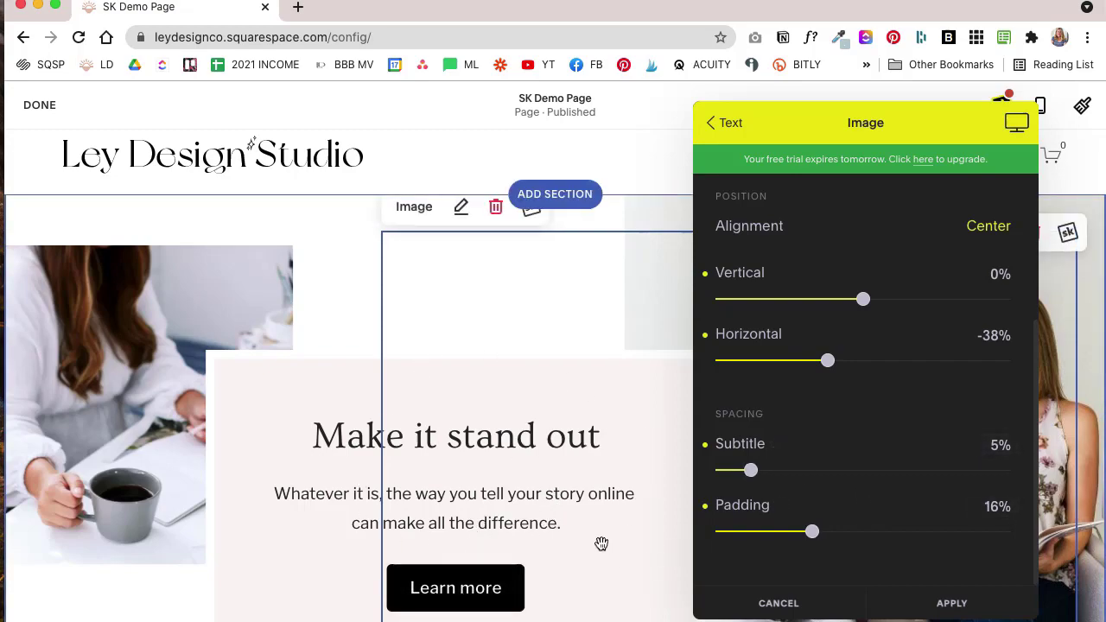
scroll(601, 543, "down", 2)
scroll(601, 544, "up", 2)
scroll(864, 345, "up", 2)
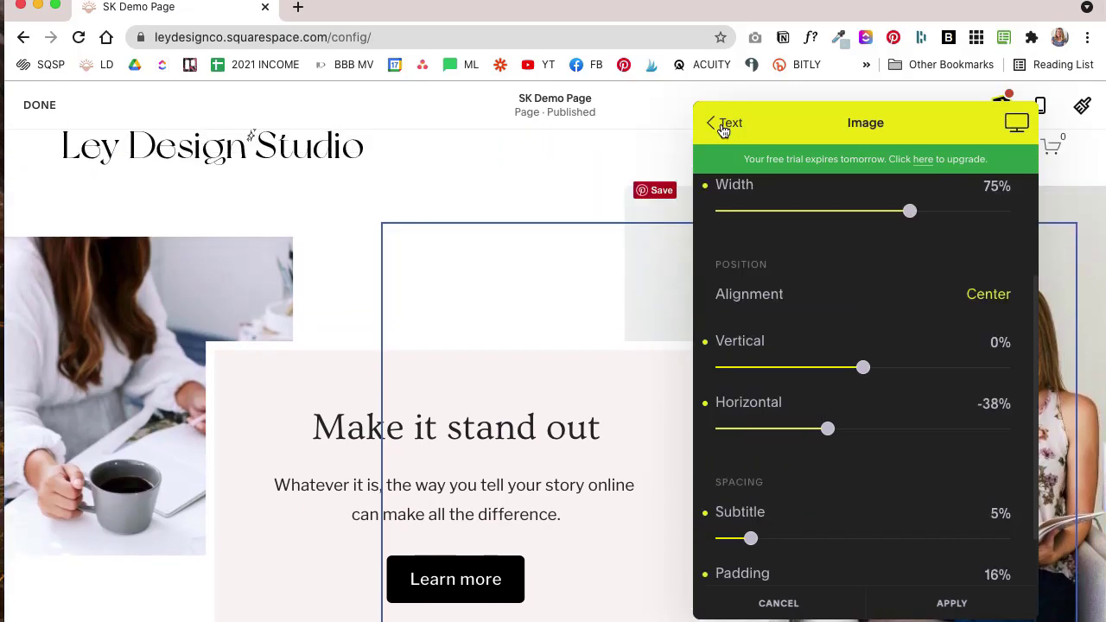
left_click(723, 126)
- Check the text element's border settings, then return to the block element list
scroll(807, 484, "down", 1)
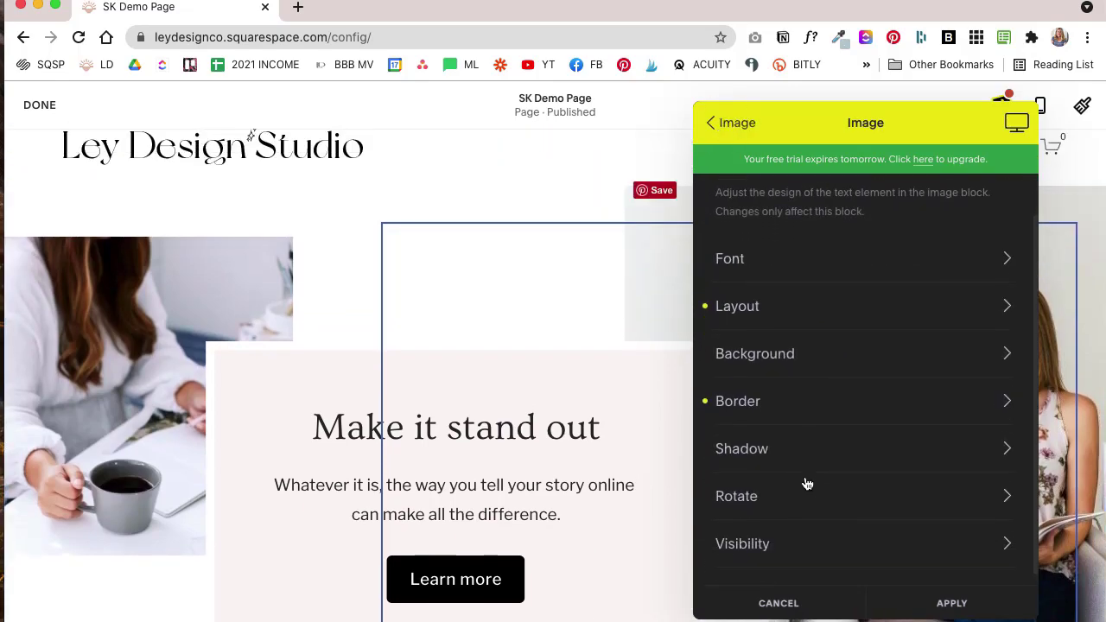
left_click(797, 410)
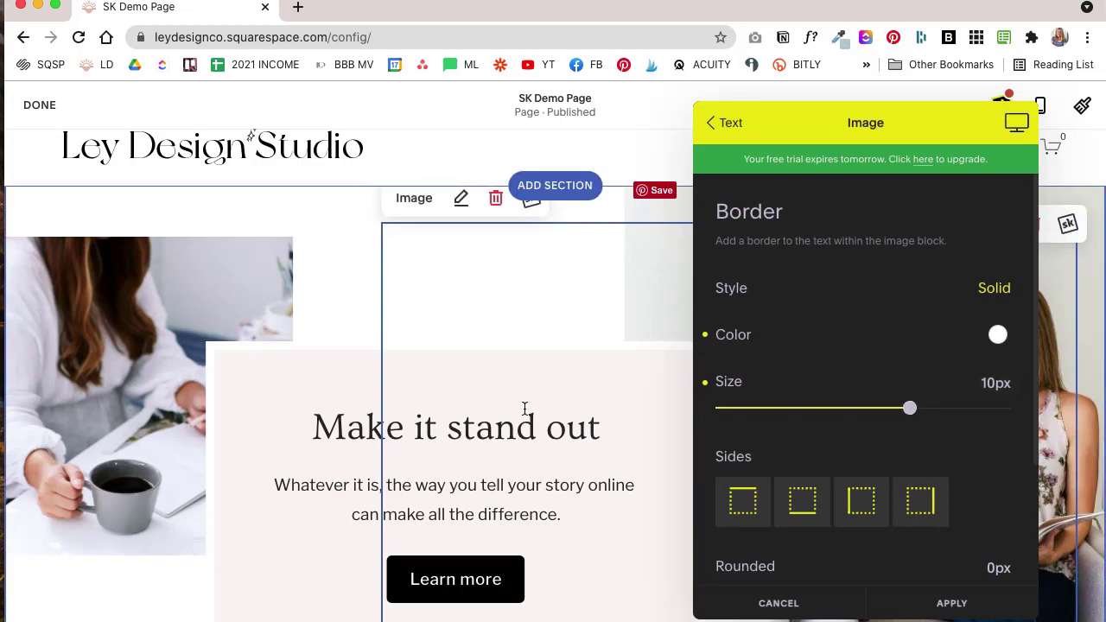
left_click(546, 484)
- In the two-women image's border settings, try 100px rounded corners, then set rounding back to 0px
left_click(827, 298)
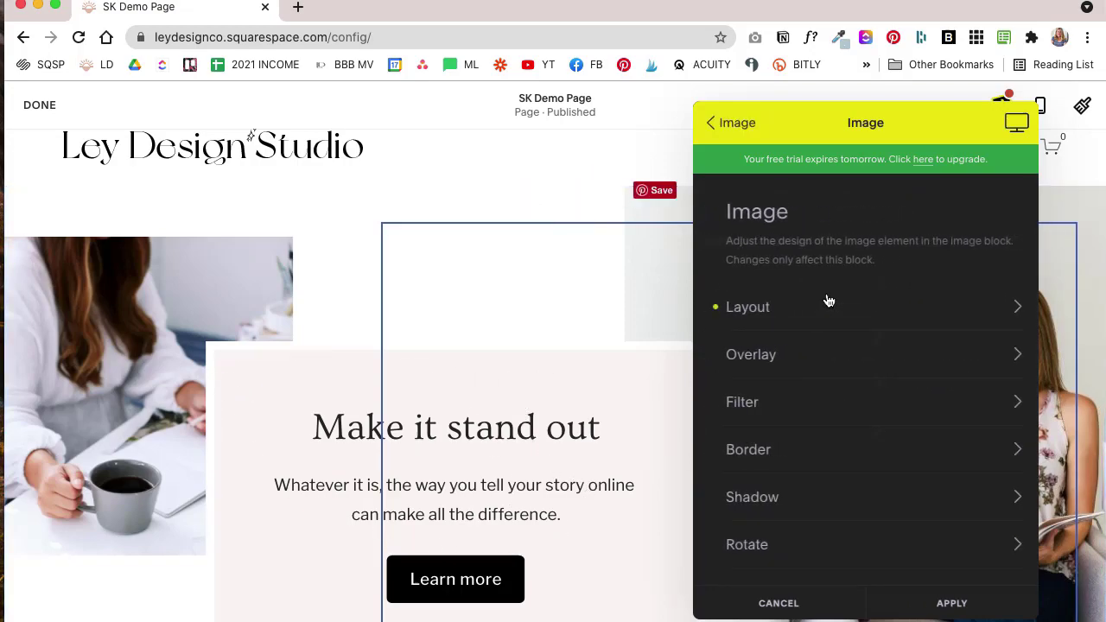
left_click(839, 454)
left_click_drag(893, 129, 456, 94)
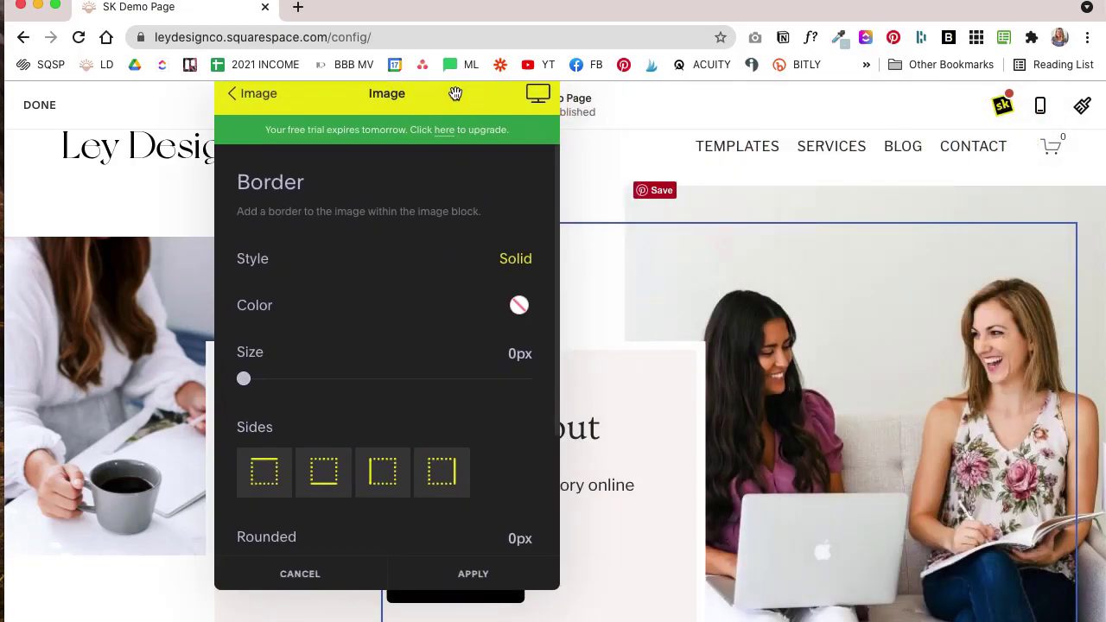
scroll(368, 285, "down", 3)
left_click(523, 393)
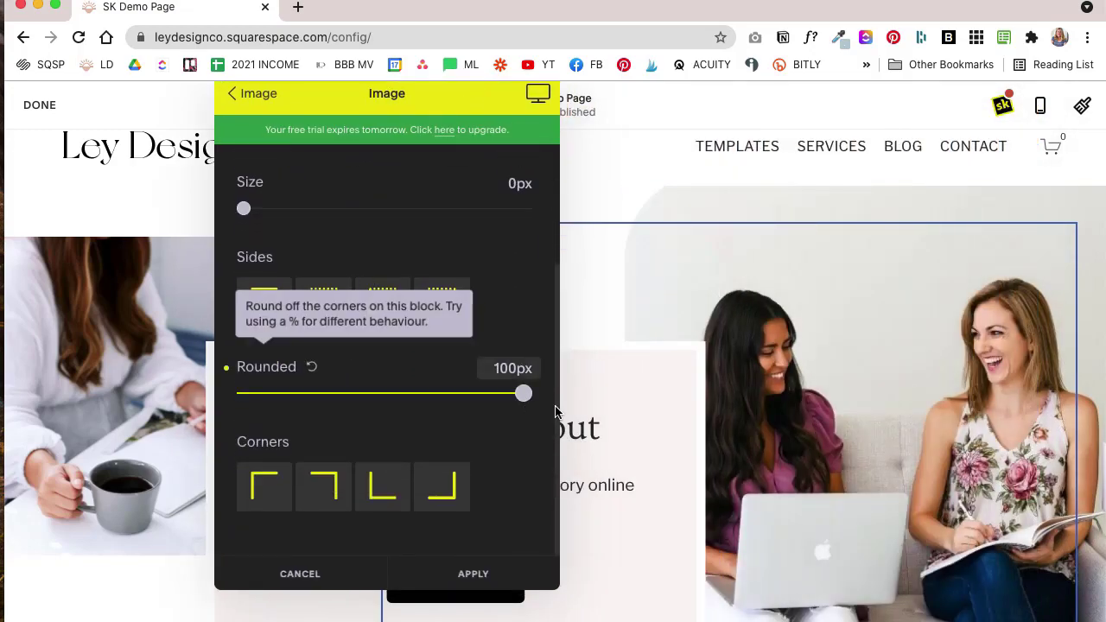
scroll(789, 421, "down", 3)
scroll(789, 424, "up", 1)
scroll(789, 424, "up", 2)
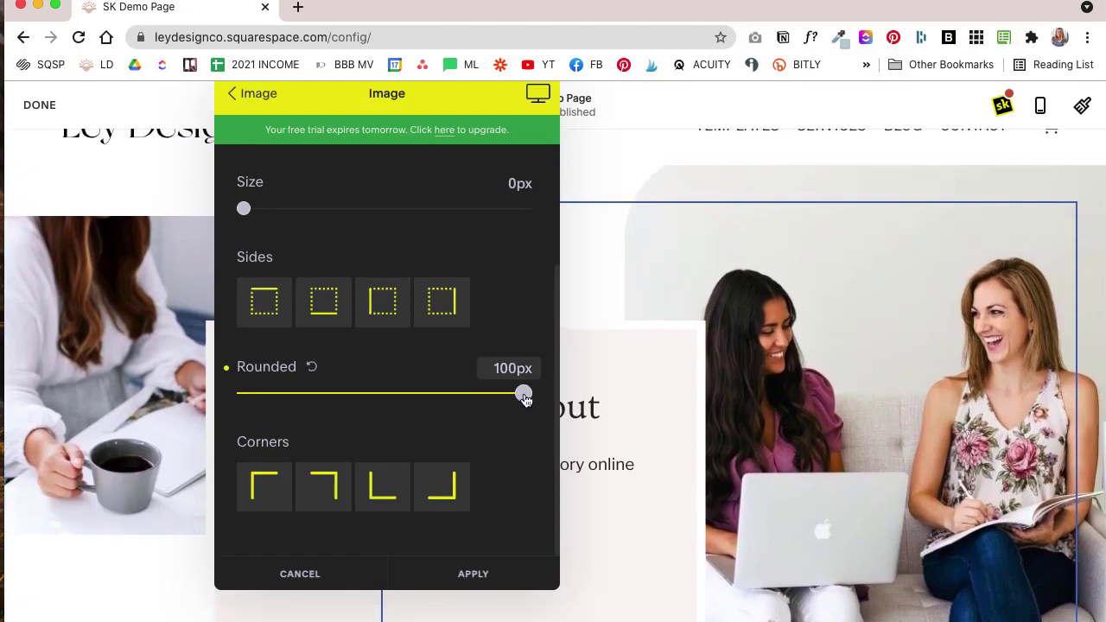
left_click_drag(524, 393, 230, 383)
left_click_drag(378, 375, 206, 346)
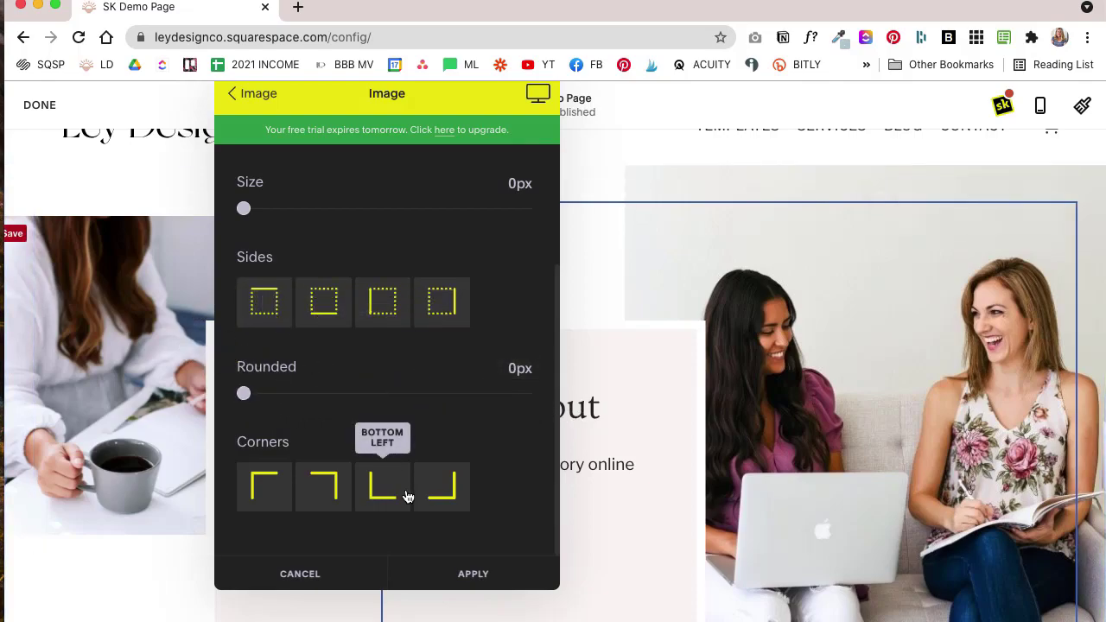
scroll(487, 351, "up", 4)
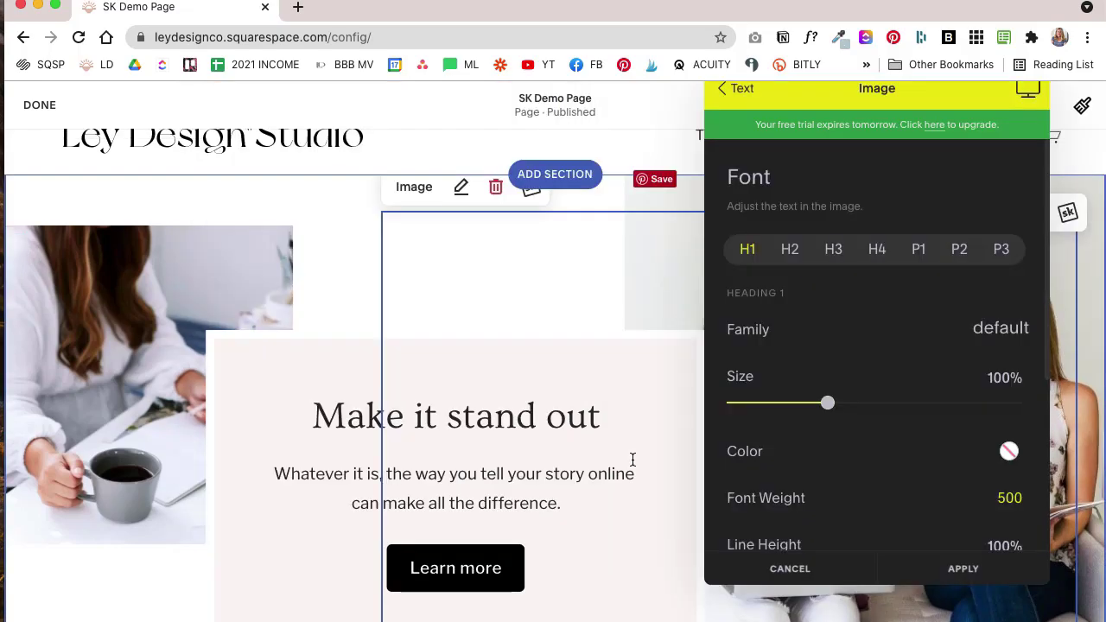
- Set the "Make it stand out" heading's text colour to mauve #864856
scroll(633, 460, "down", 2)
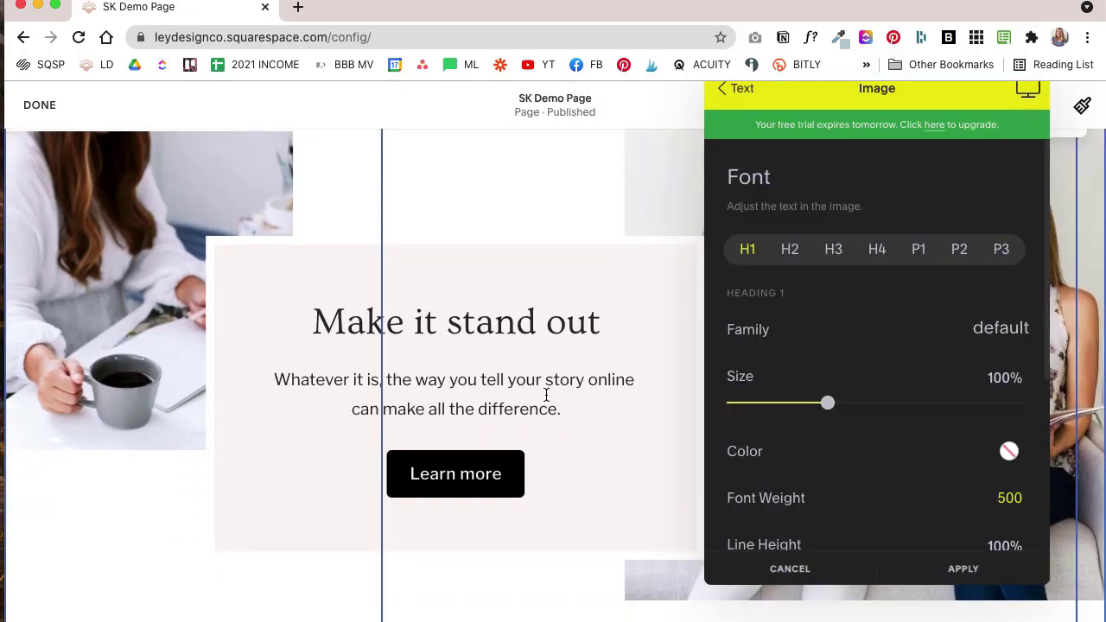
scroll(820, 440, "down", 3)
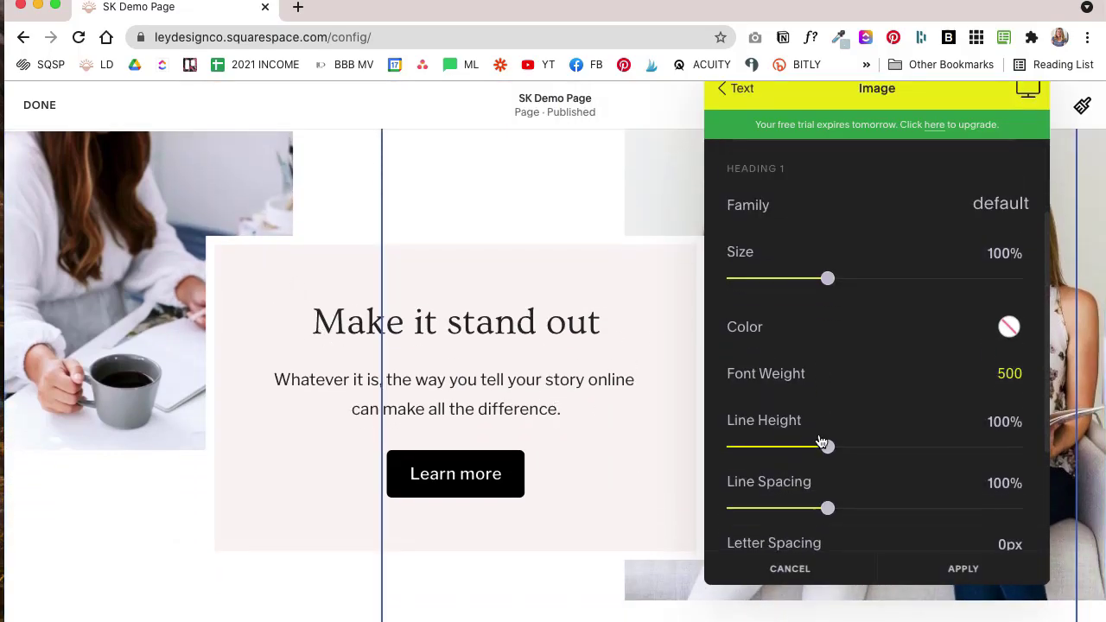
scroll(781, 426, "down", 4)
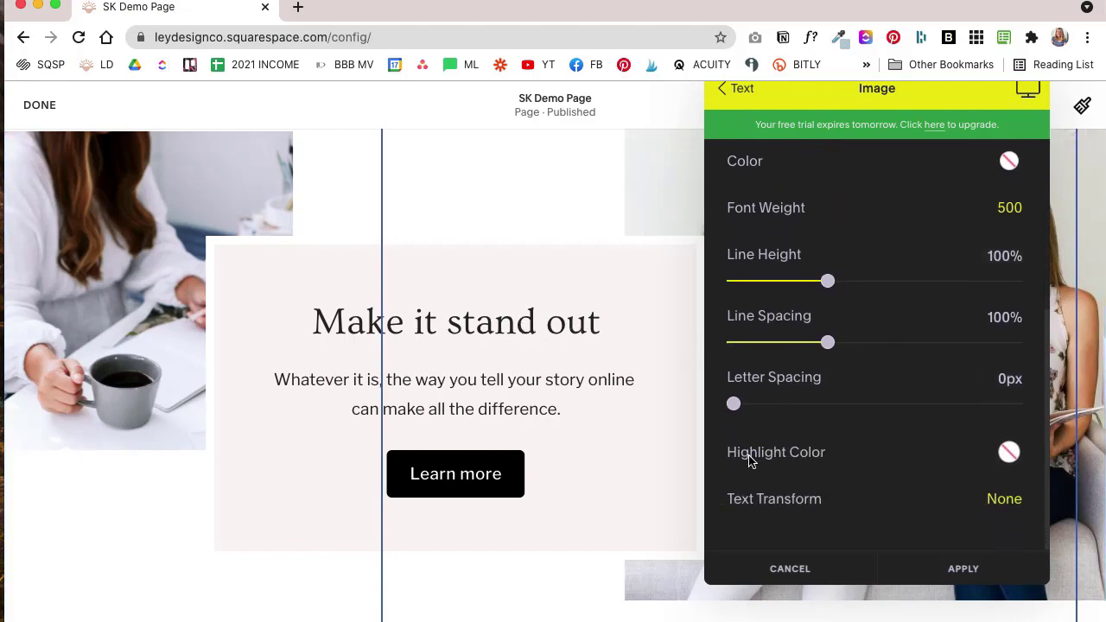
scroll(822, 308, "up", 4)
scroll(823, 310, "down", 2)
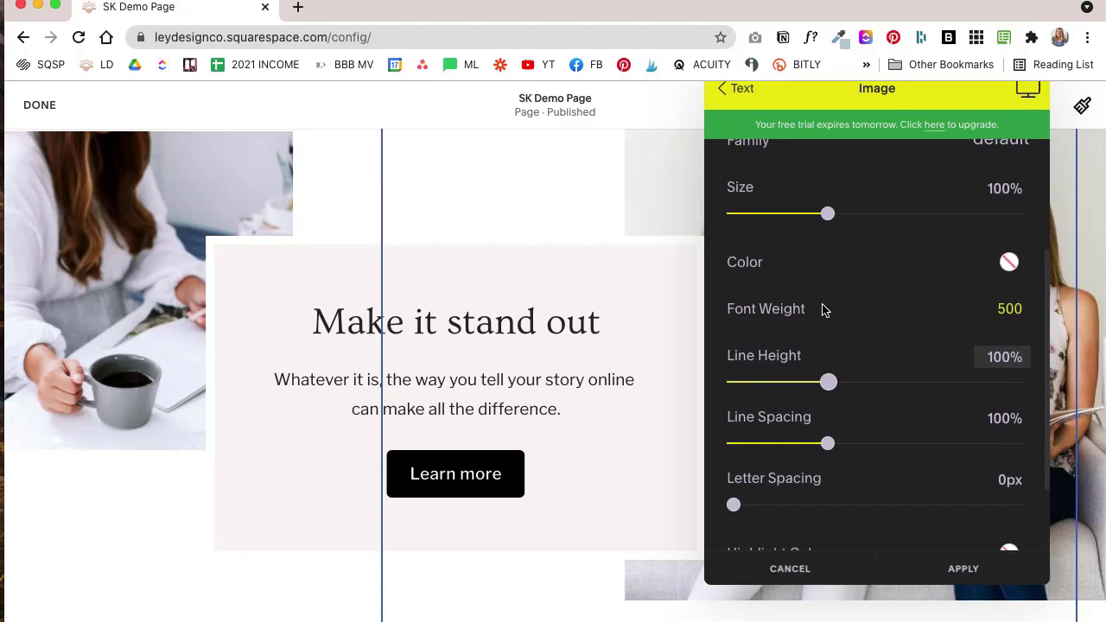
scroll(824, 310, "up", 3)
left_click(1009, 382)
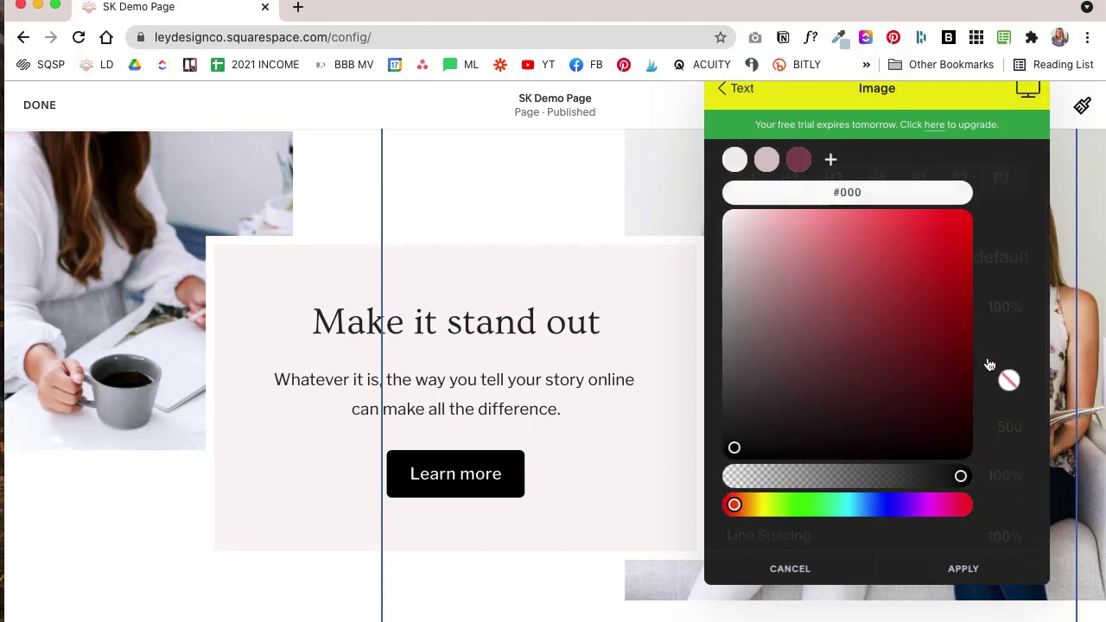
left_click(799, 161)
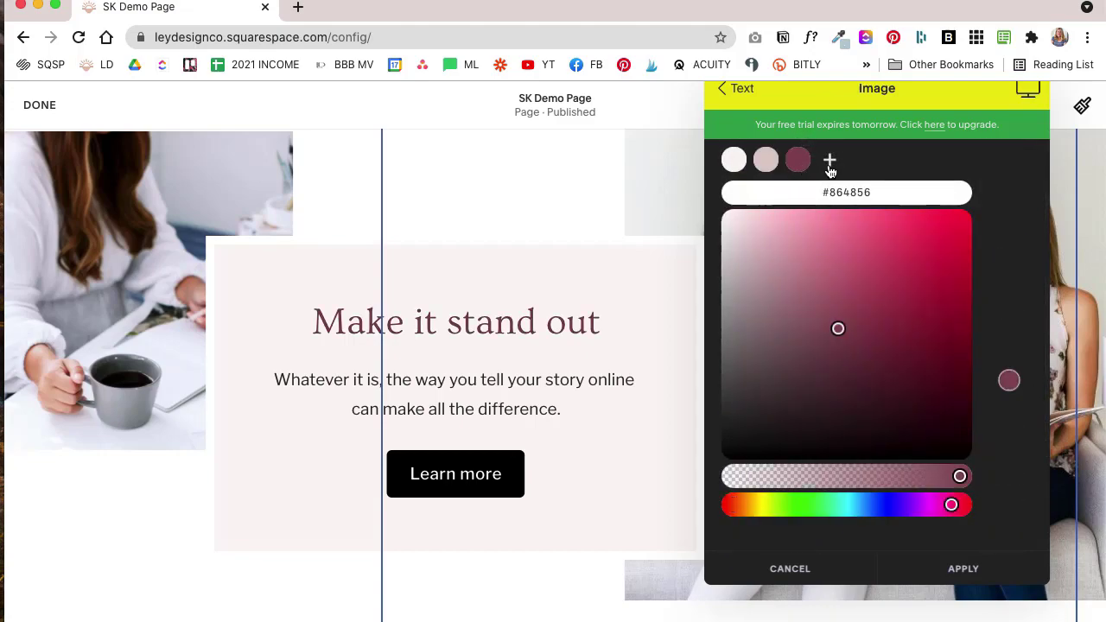
key("Escape")
- Give the heading a #DECCC9 highlight at 36% height, keeping text transform None
left_click(898, 276)
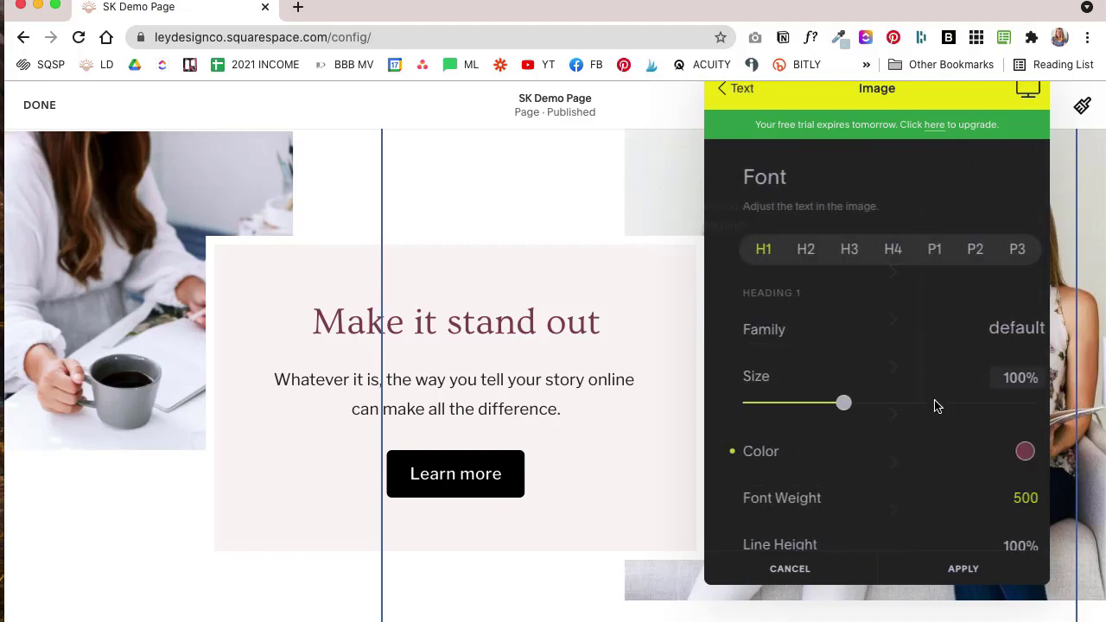
scroll(968, 449, "down", 5)
left_click(1009, 512)
left_click(766, 161)
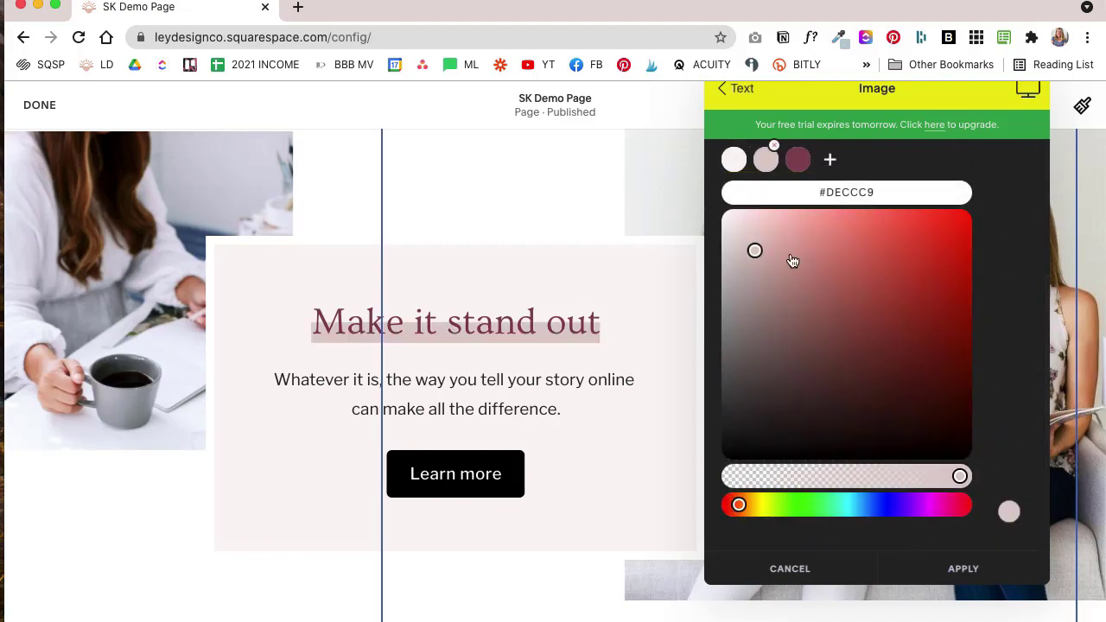
left_click(872, 451)
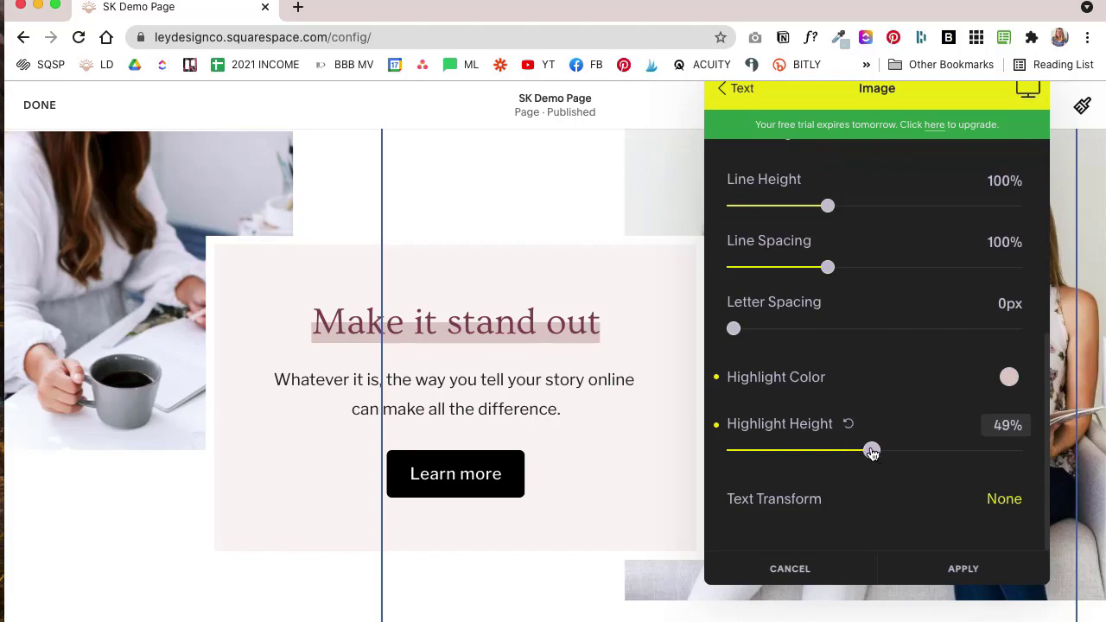
left_click_drag(872, 453, 834, 451)
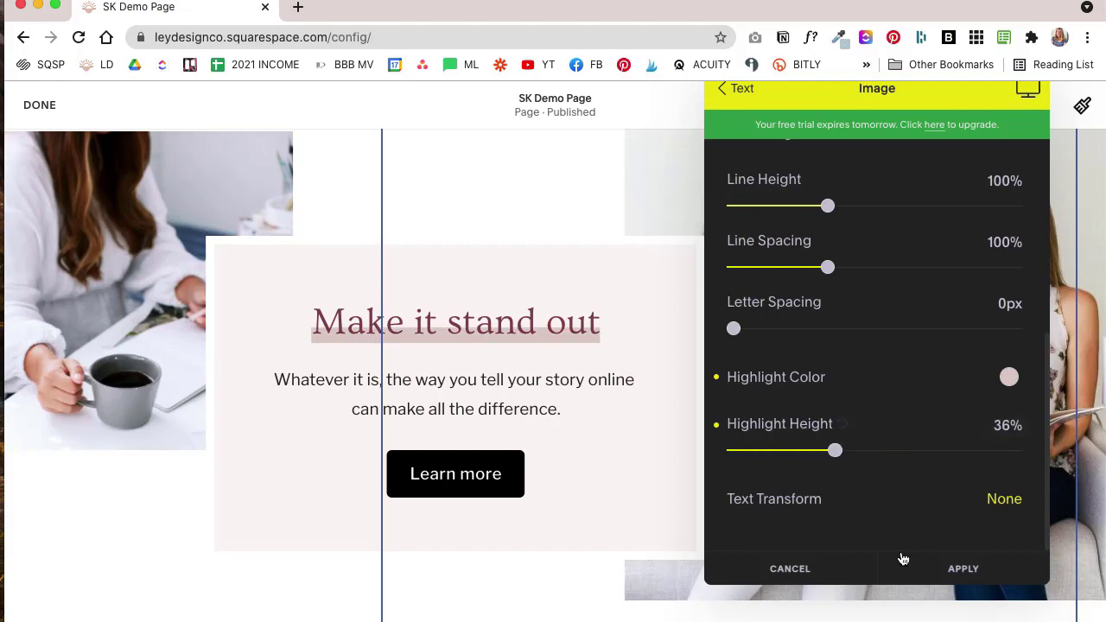
left_click(1003, 504)
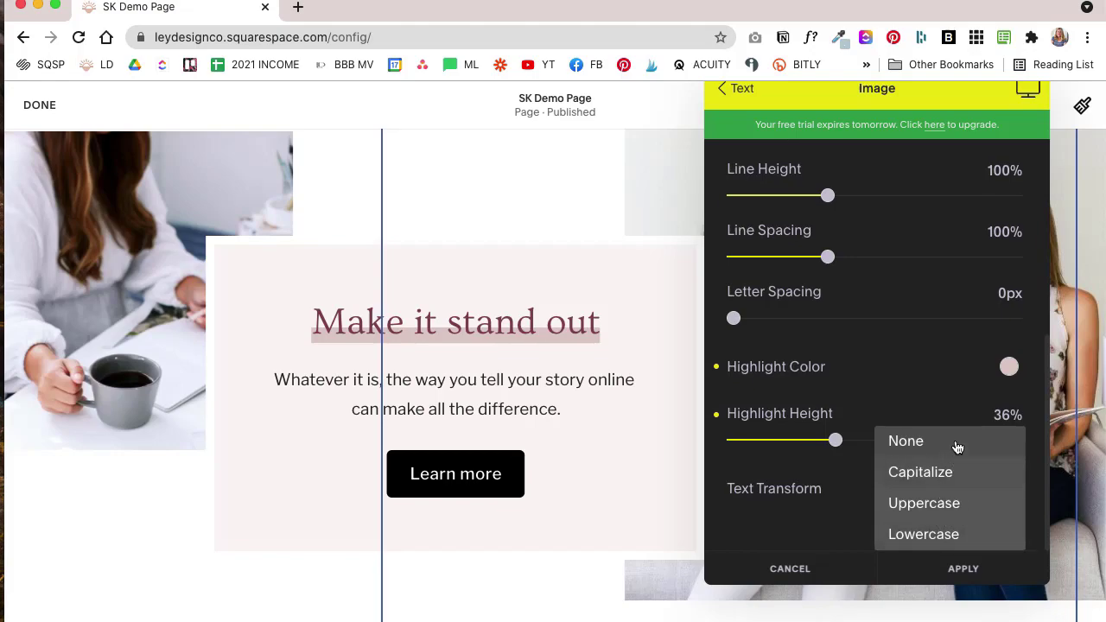
left_click(957, 446)
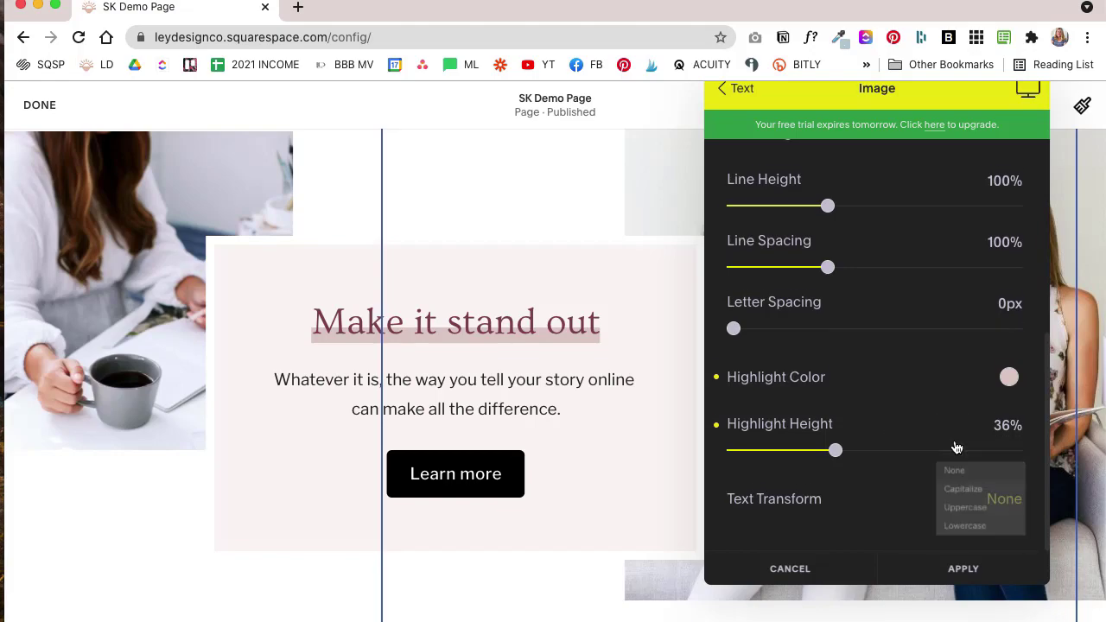
- Apply the heading highlight, then view SquareKicker's Background settings for the hero section
left_click(962, 569)
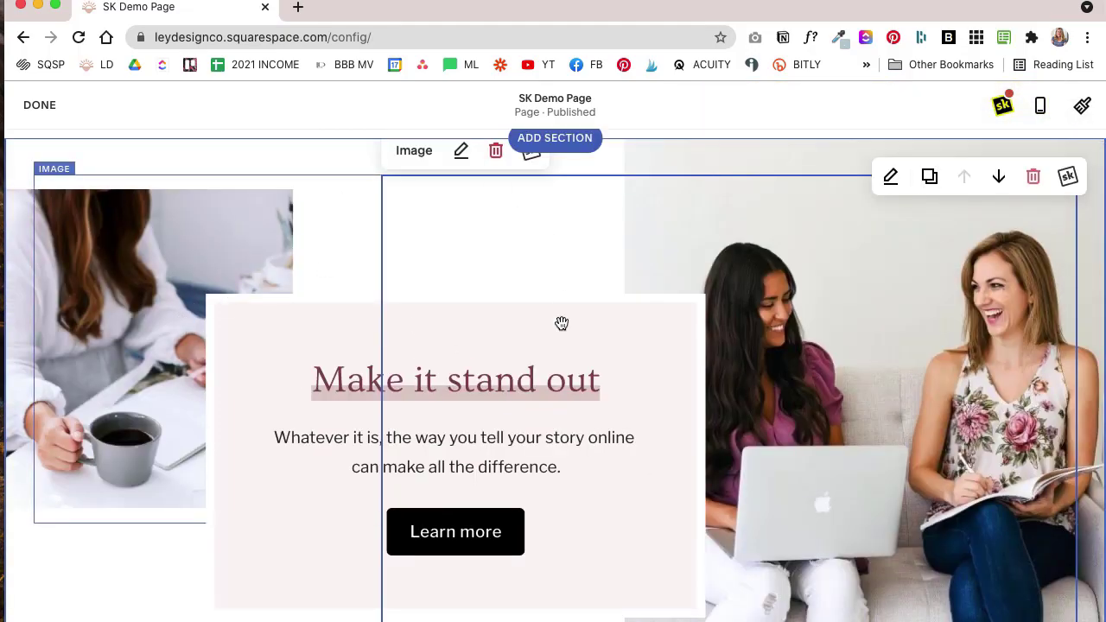
scroll(545, 403, "up", 3)
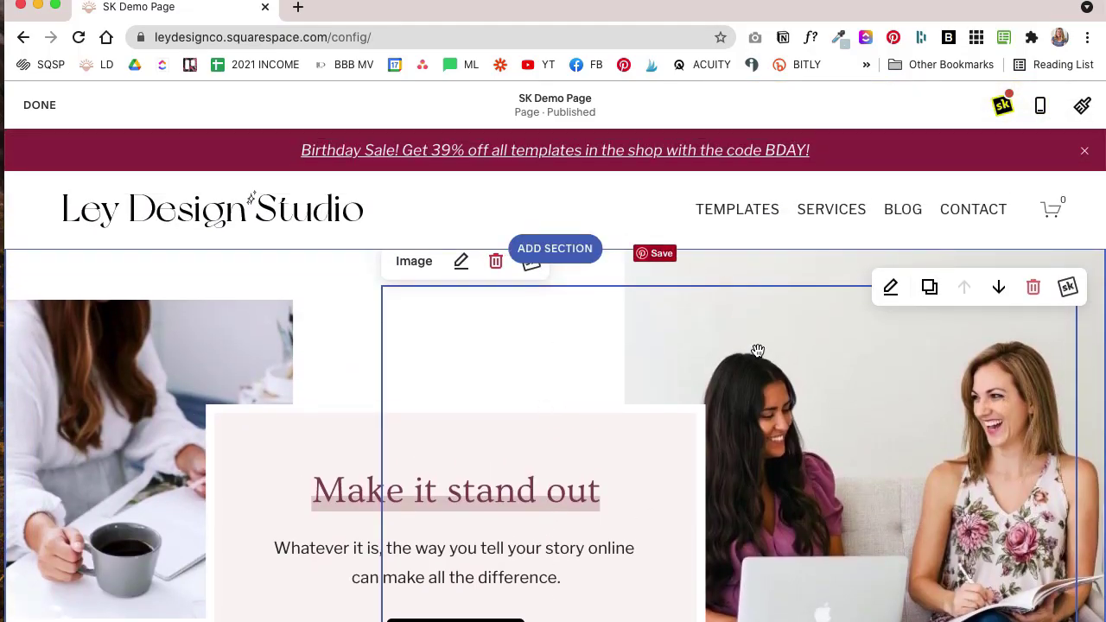
left_click(1068, 289)
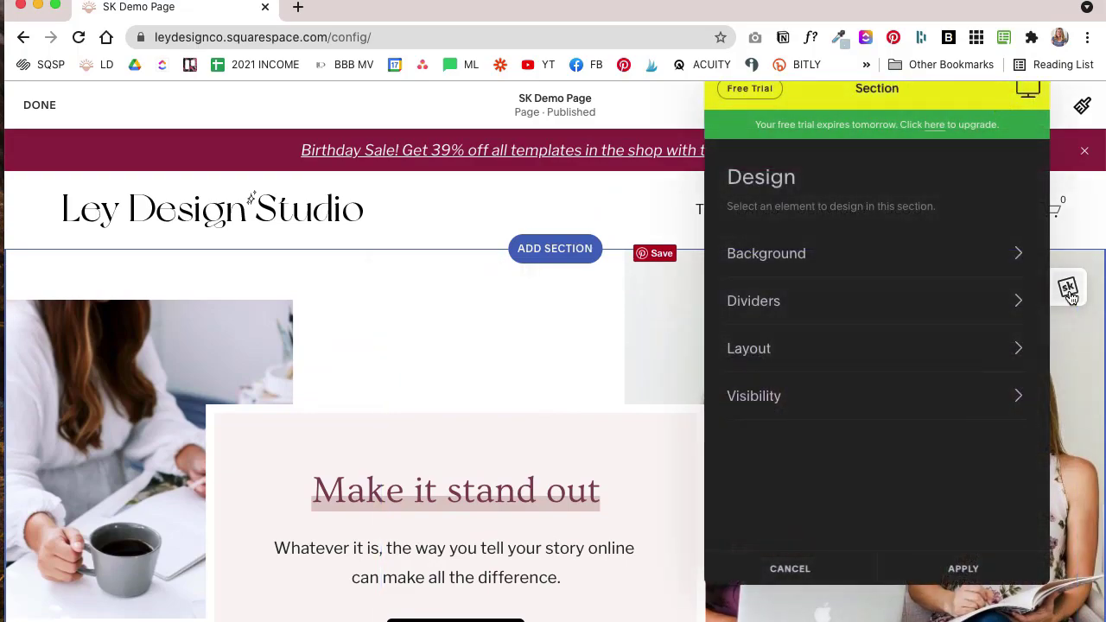
left_click(924, 261)
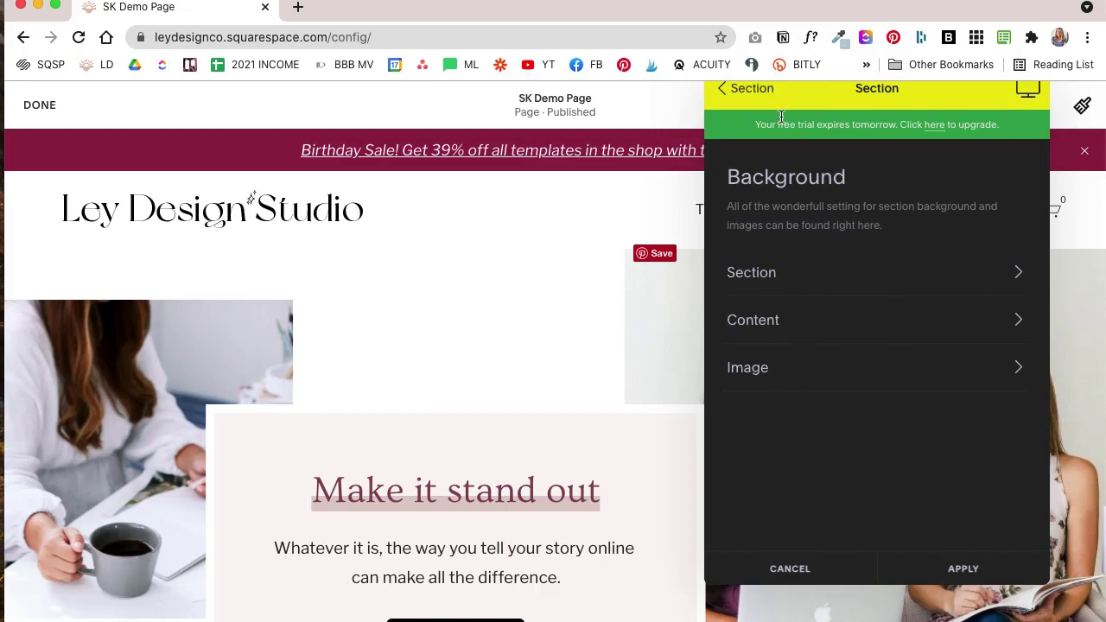
- Browse SquareKicker's Dividers and Layout width options, returning to the section Design menu
left_click(752, 90)
left_click(852, 311)
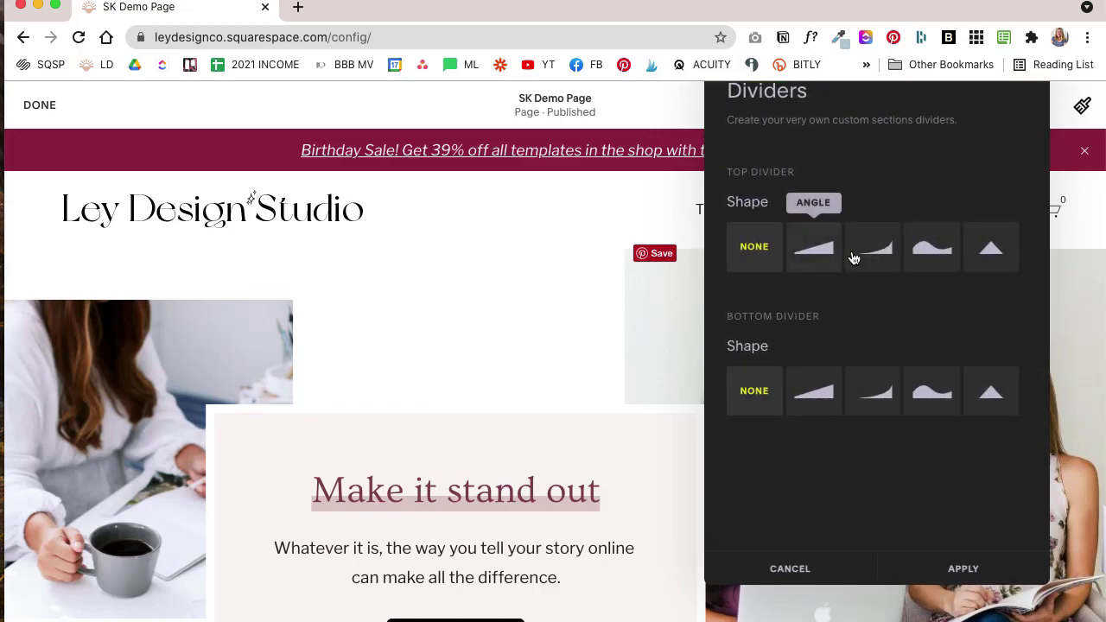
left_click(740, 92)
left_click(848, 362)
scroll(848, 361, "down", 2)
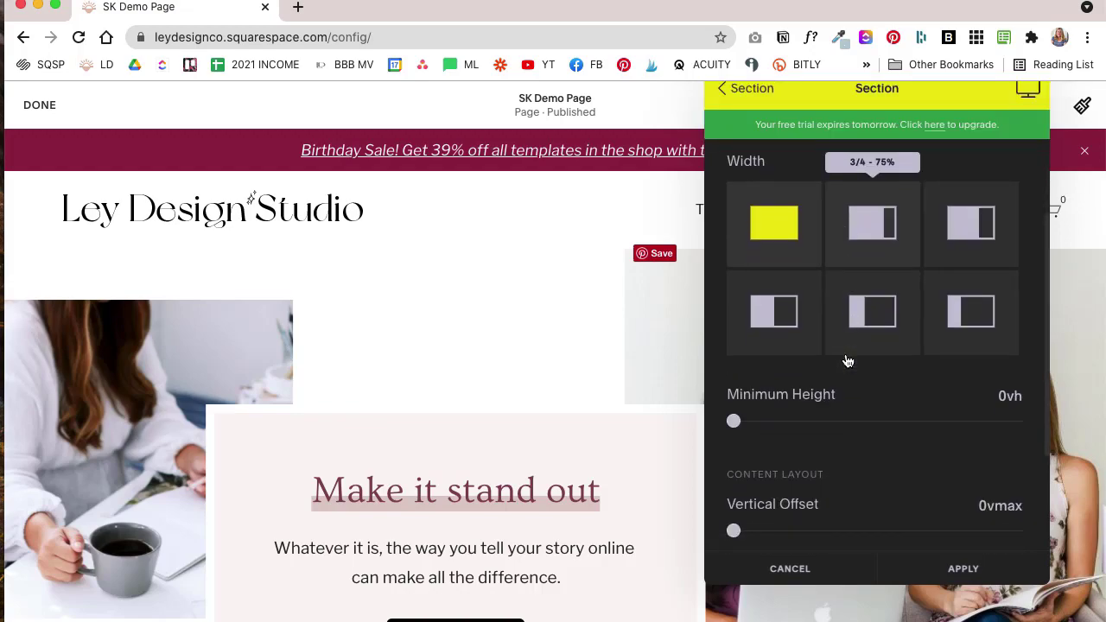
scroll(791, 254, "up", 3)
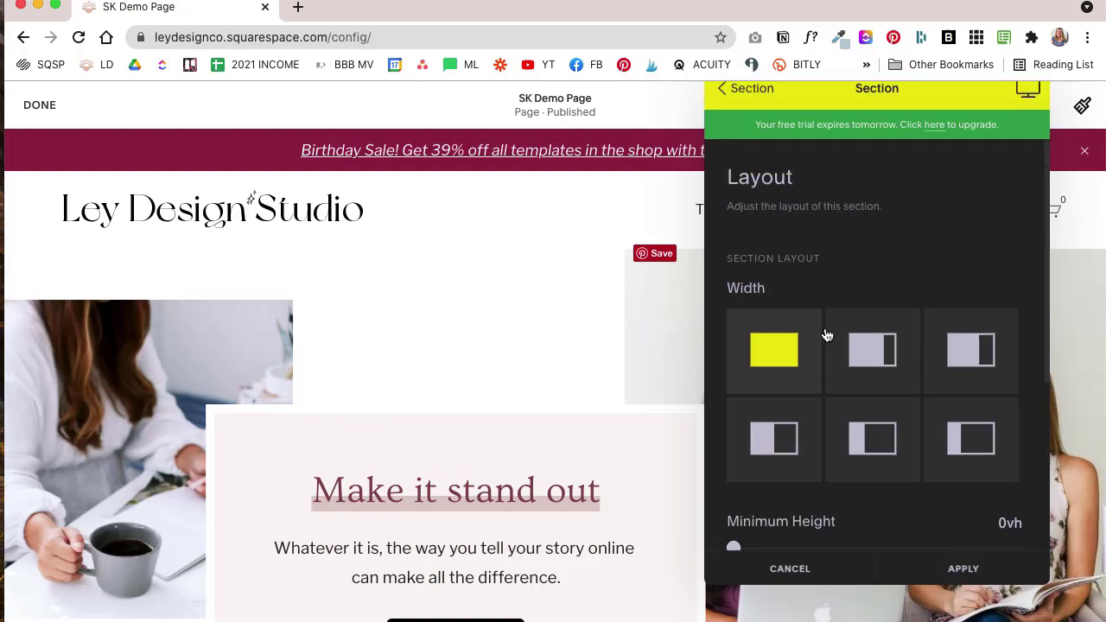
scroll(825, 363, "down", 2)
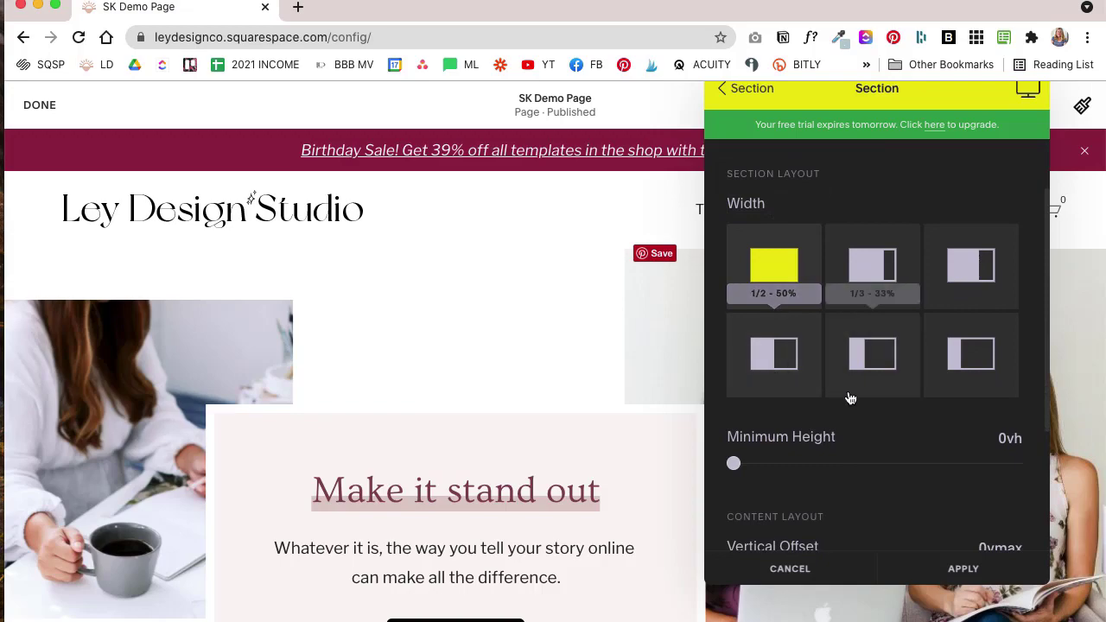
scroll(845, 407, "down", 2)
scroll(847, 404, "up", 4)
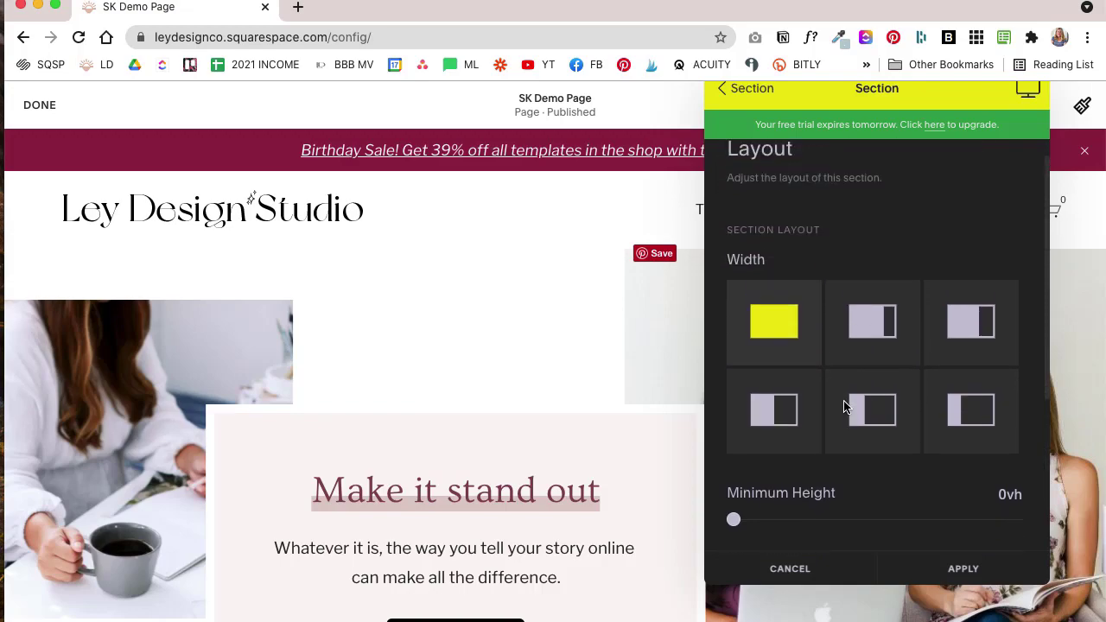
left_click(737, 88)
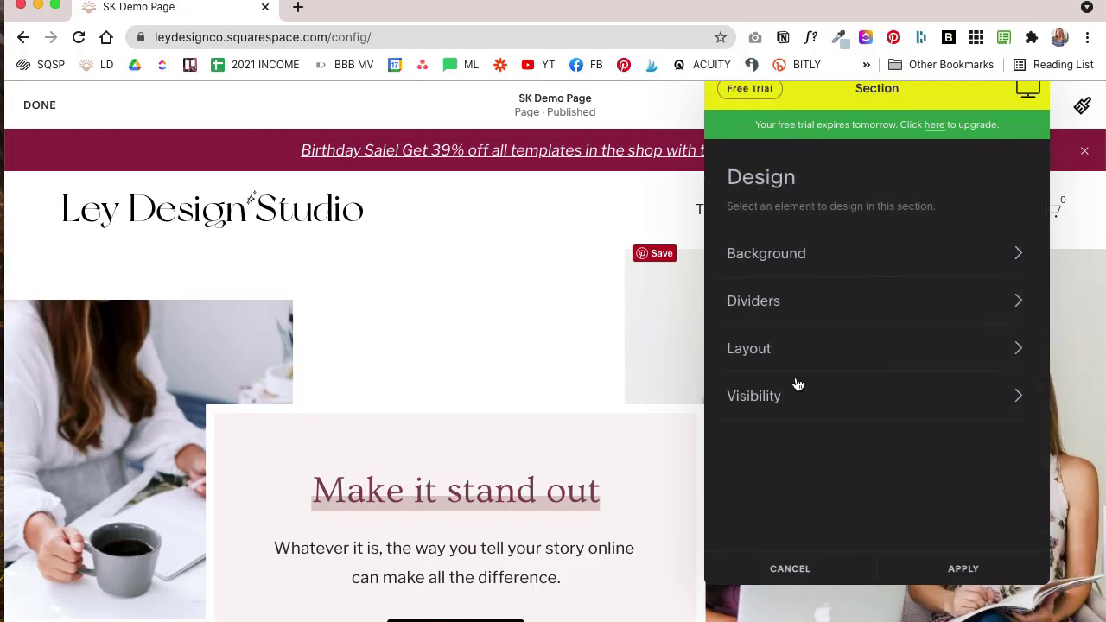
left_click(842, 408)
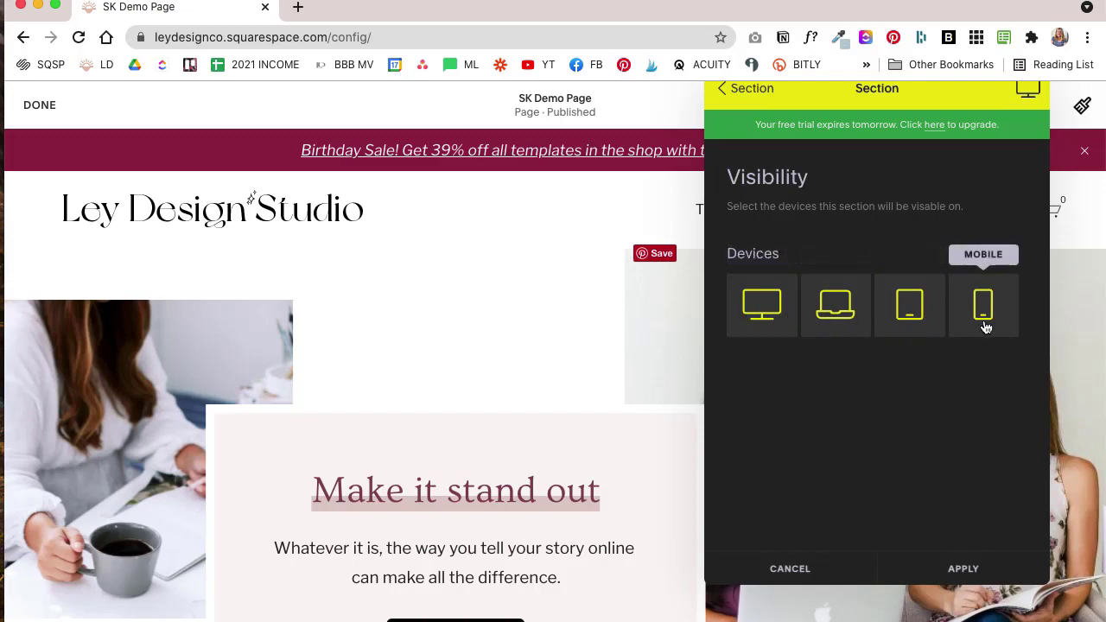
left_click(745, 90)
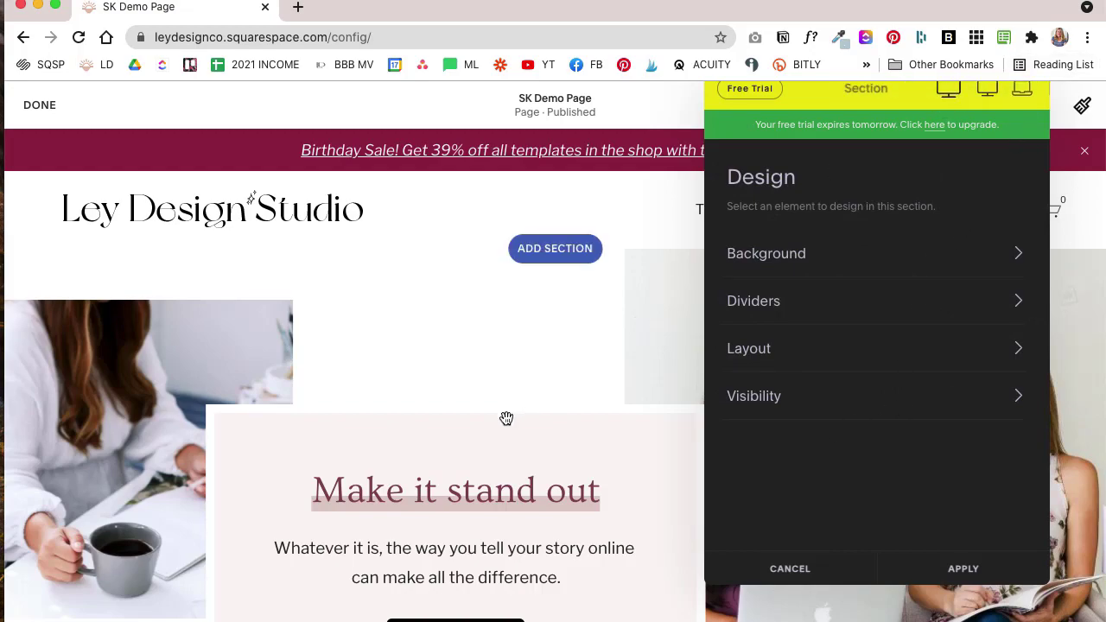
- Close the section options and switch SquareKicker's preview from tablet to mobile width
left_click(461, 264)
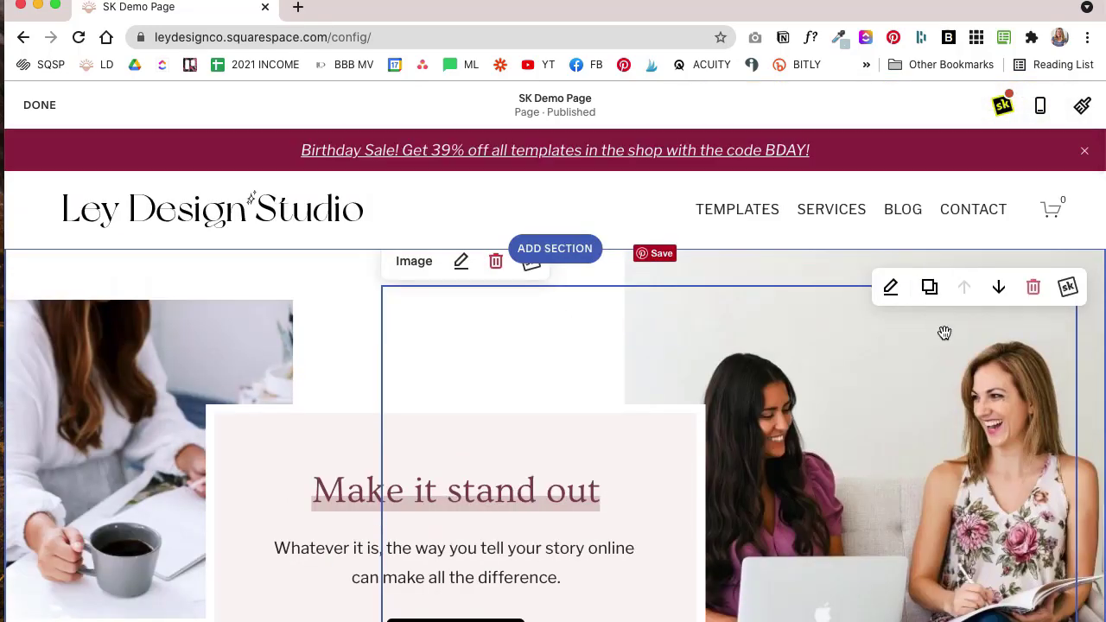
scroll(167, 415, "down", 2)
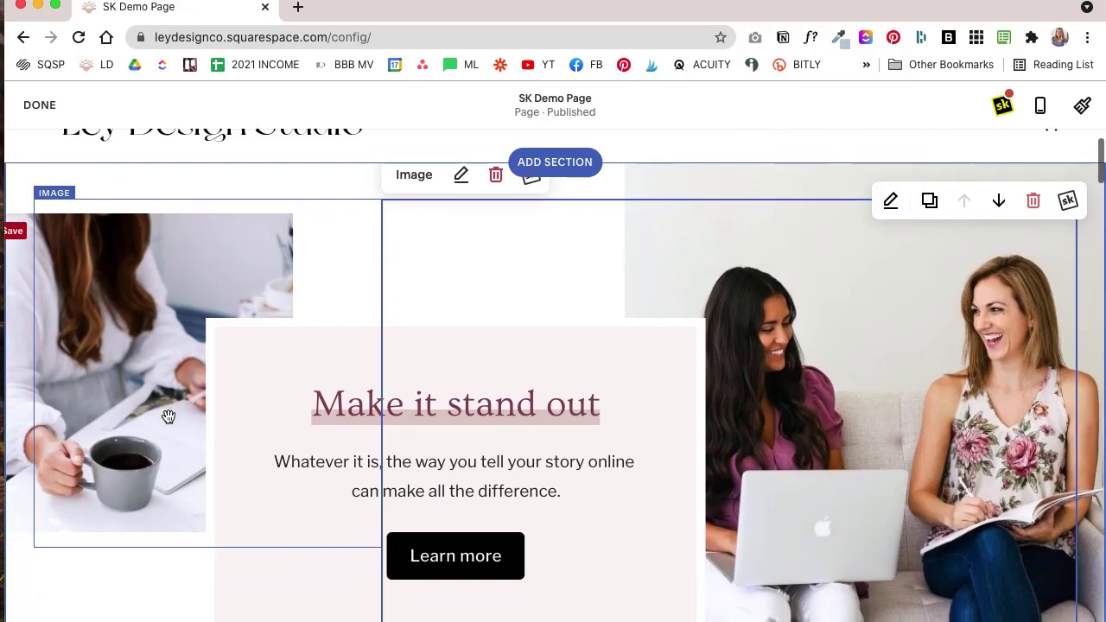
scroll(876, 388, "up", 2)
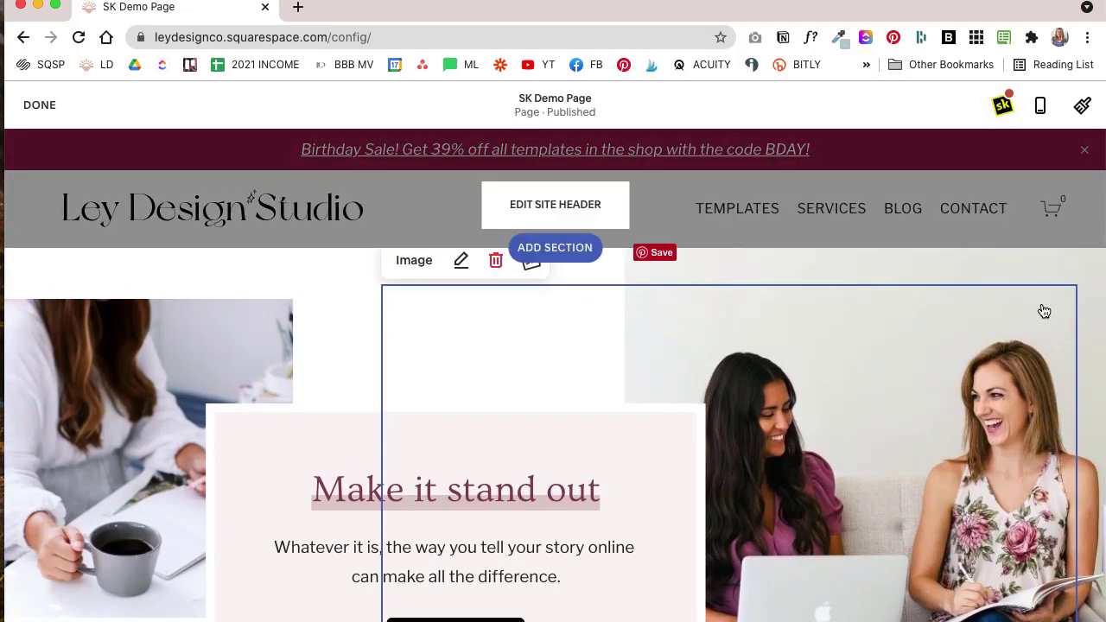
left_click(1003, 109)
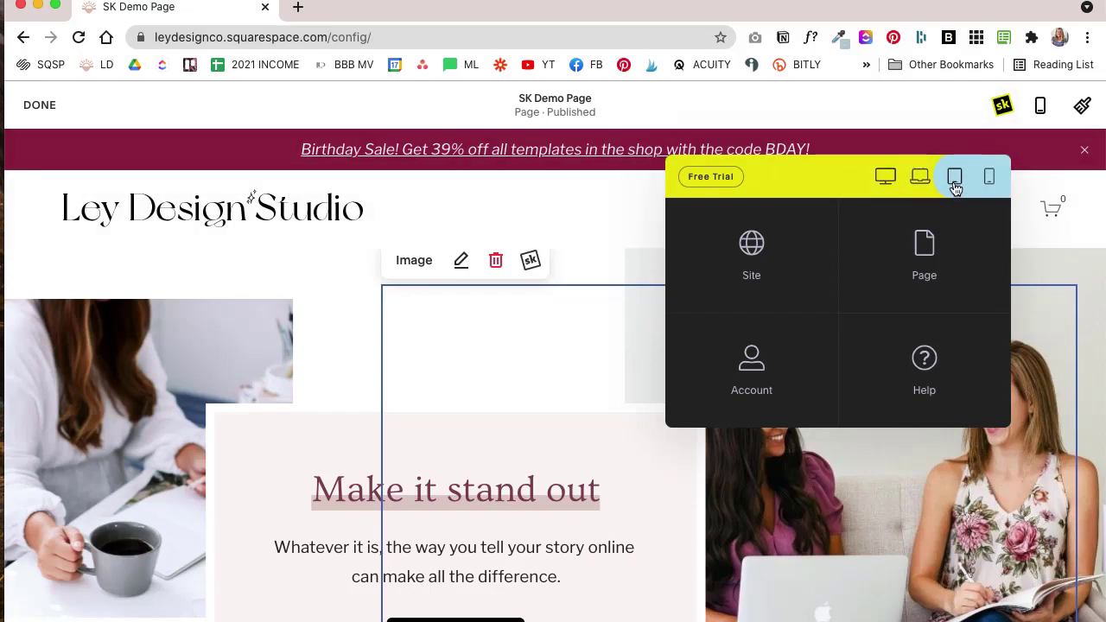
left_click(957, 189)
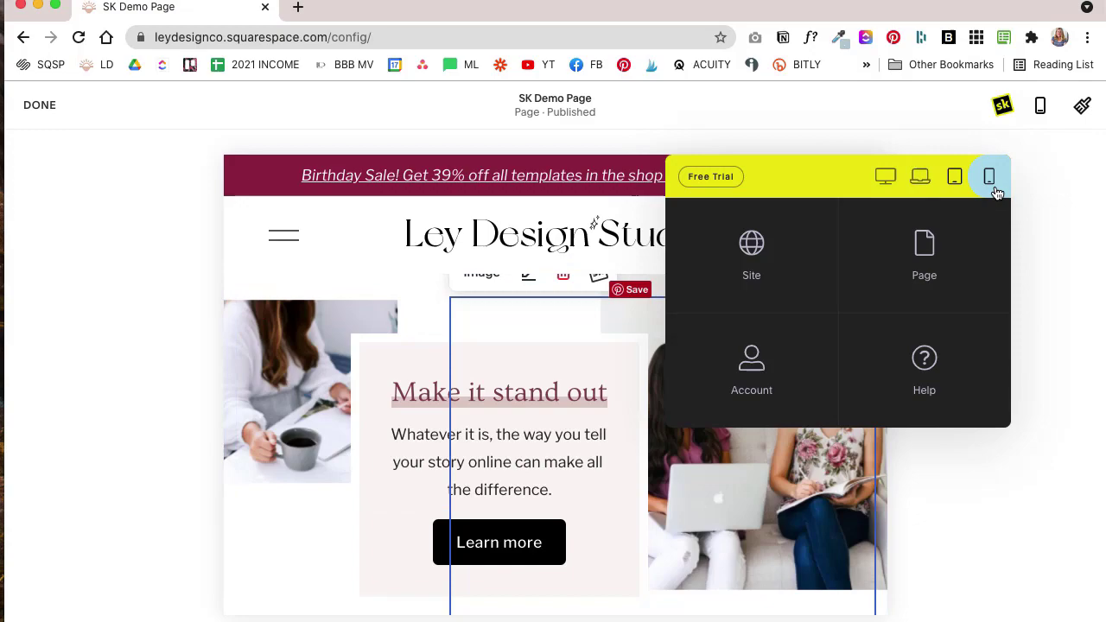
left_click(994, 190)
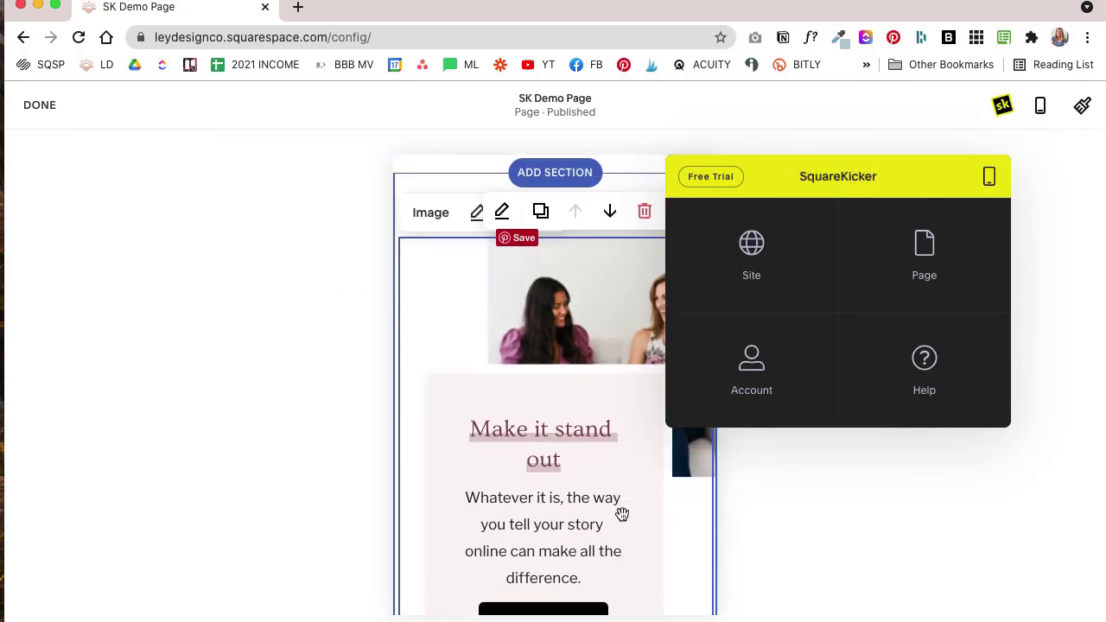
- Scroll the mobile preview to see the split image and text sections stacked vertically
scroll(622, 514, "down", 5)
scroll(618, 527, "up", 2)
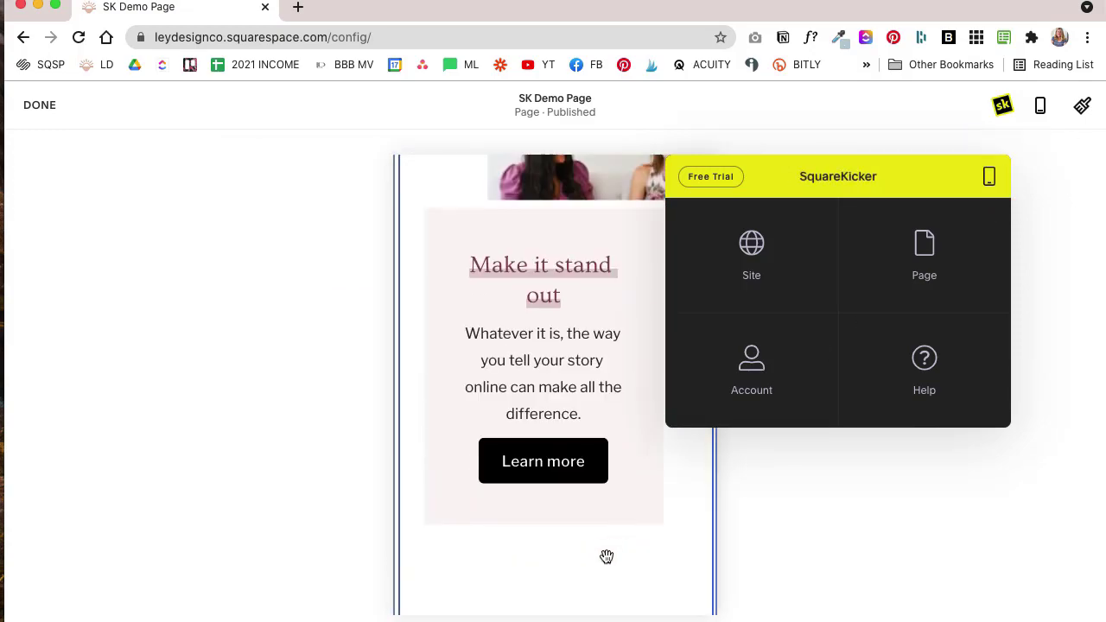
scroll(596, 570, "up", 4)
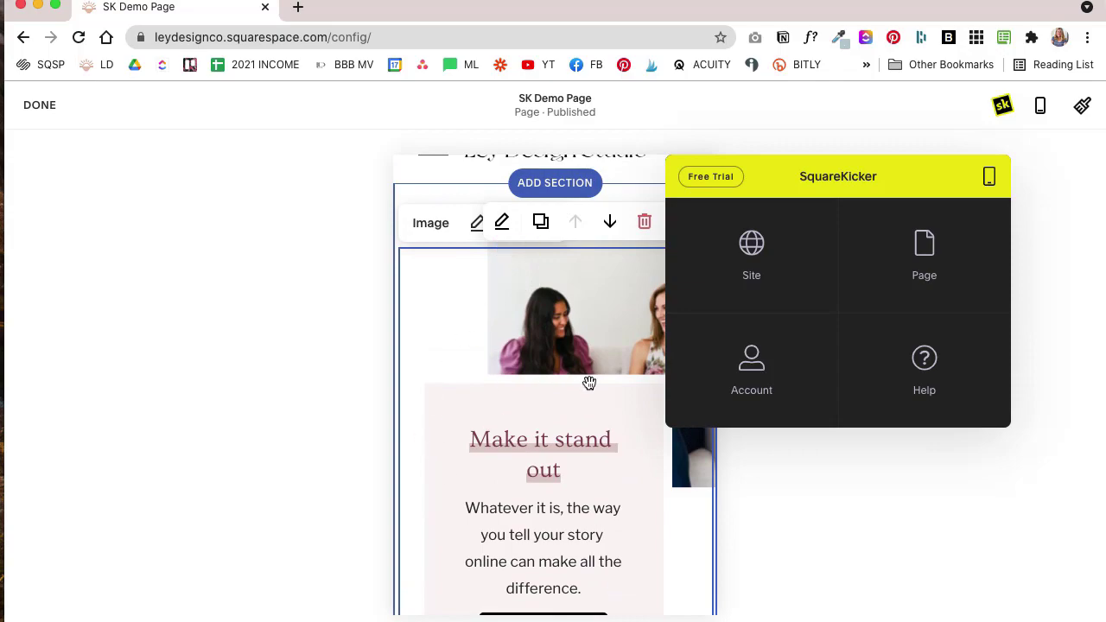
scroll(524, 366, "down", 5)
scroll(525, 366, "up", 5)
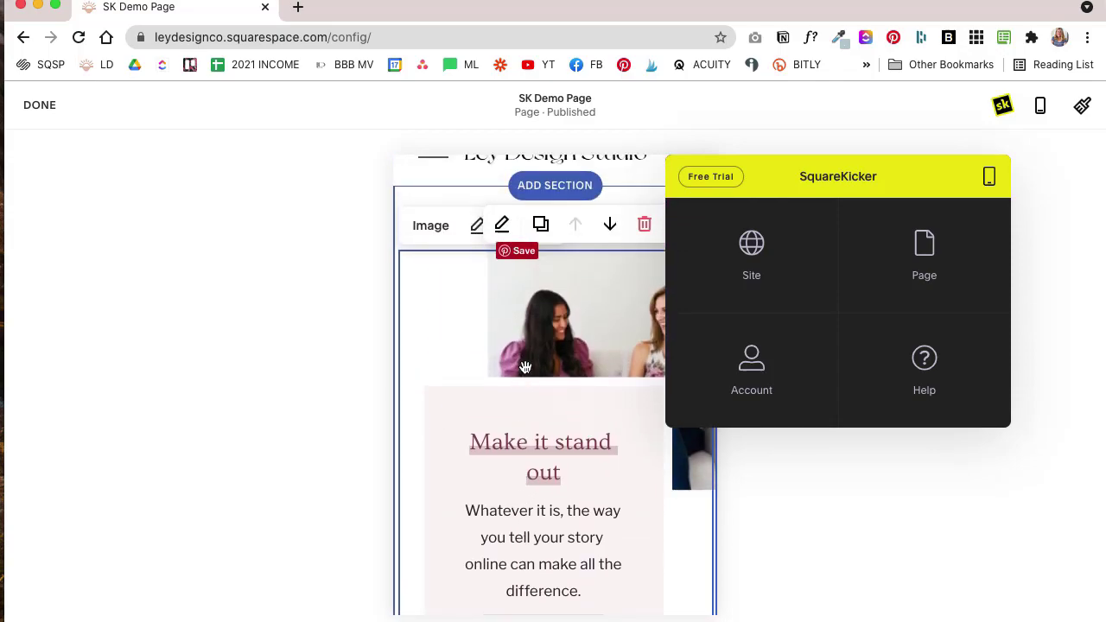
scroll(407, 388, "down", 5)
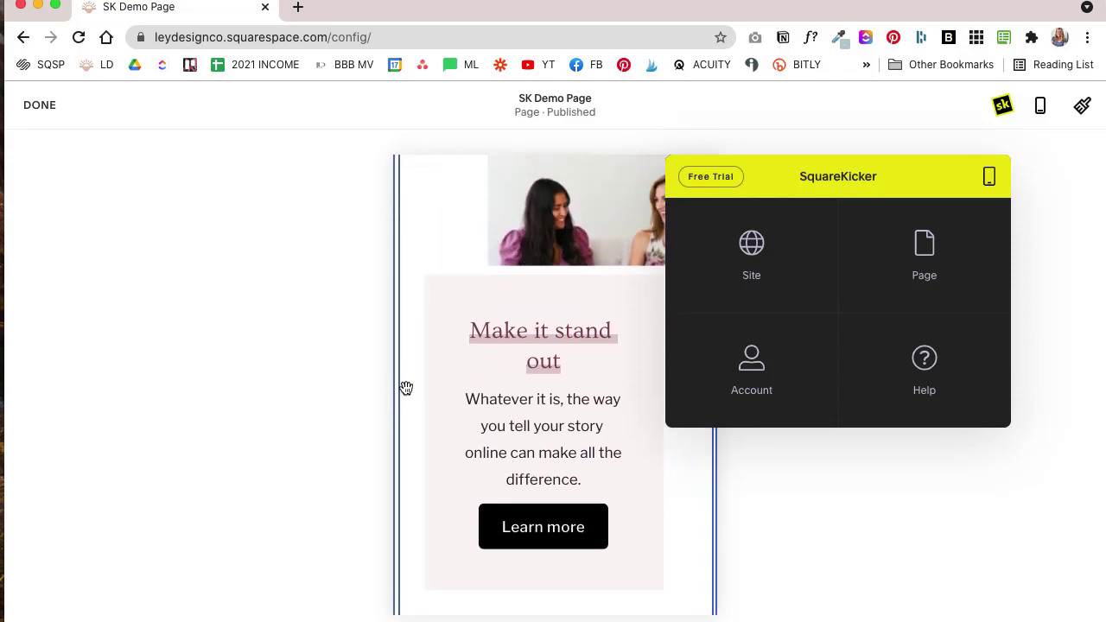
scroll(406, 387, "down", 3)
scroll(407, 388, "up", 6)
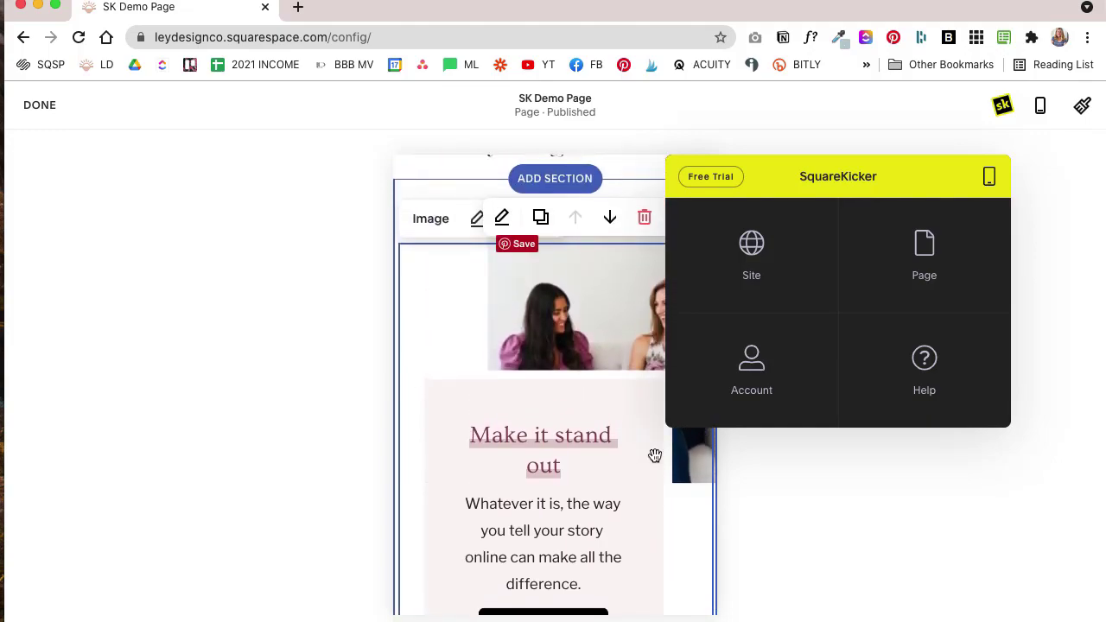
scroll(654, 455, "down", 1)
scroll(654, 455, "down", 4)
scroll(654, 455, "up", 3)
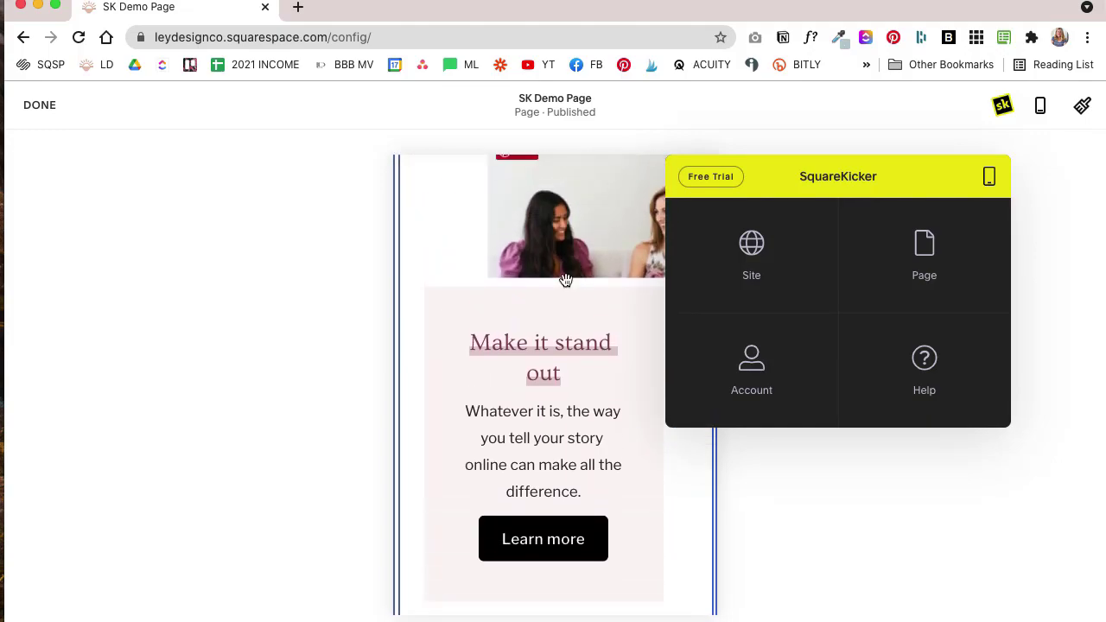
scroll(510, 391, "up", 1)
scroll(510, 390, "up", 2)
scroll(591, 377, "down", 4)
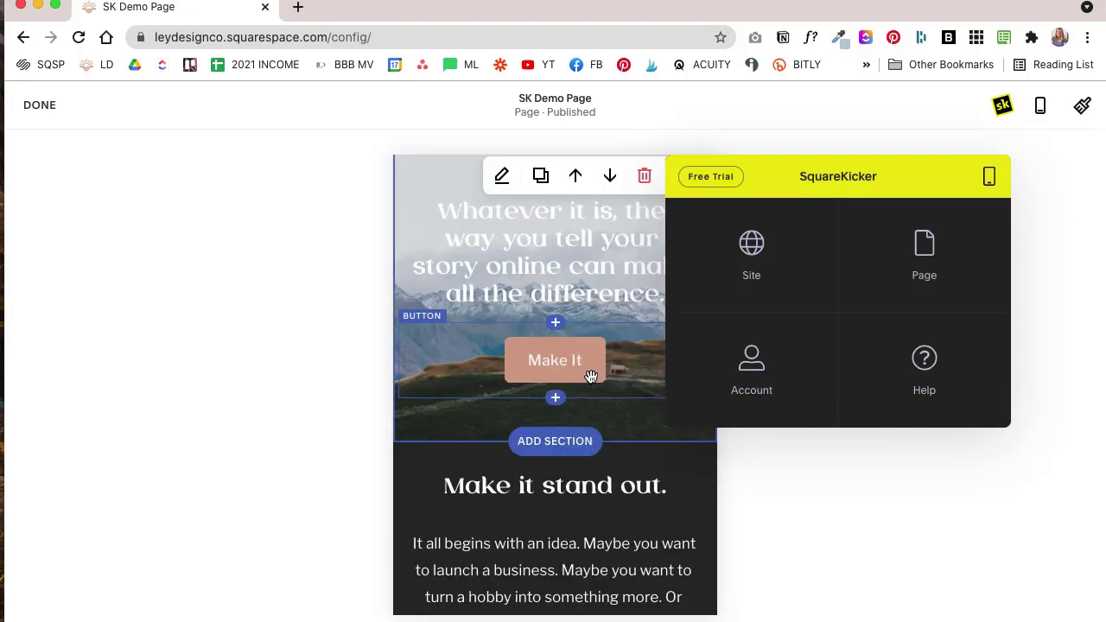
- Cycle the SquareKicker preview through Tablet, Desktop, Mobile and back to Desktop width
mouse_move(992, 177)
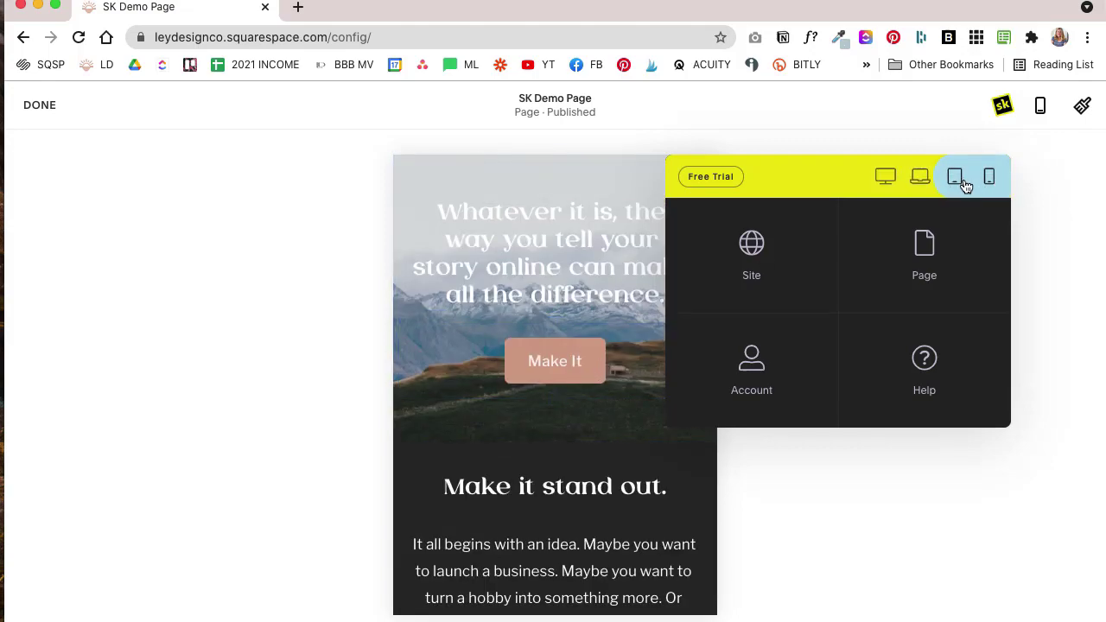
left_click(958, 183)
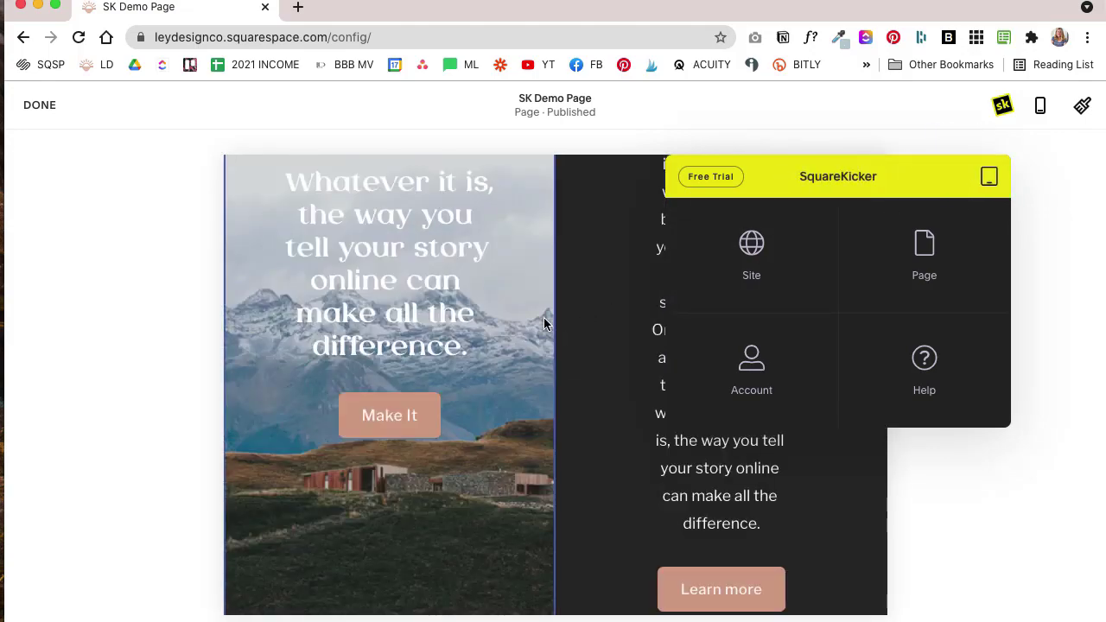
scroll(465, 313, "up", 3)
scroll(603, 454, "down", 2)
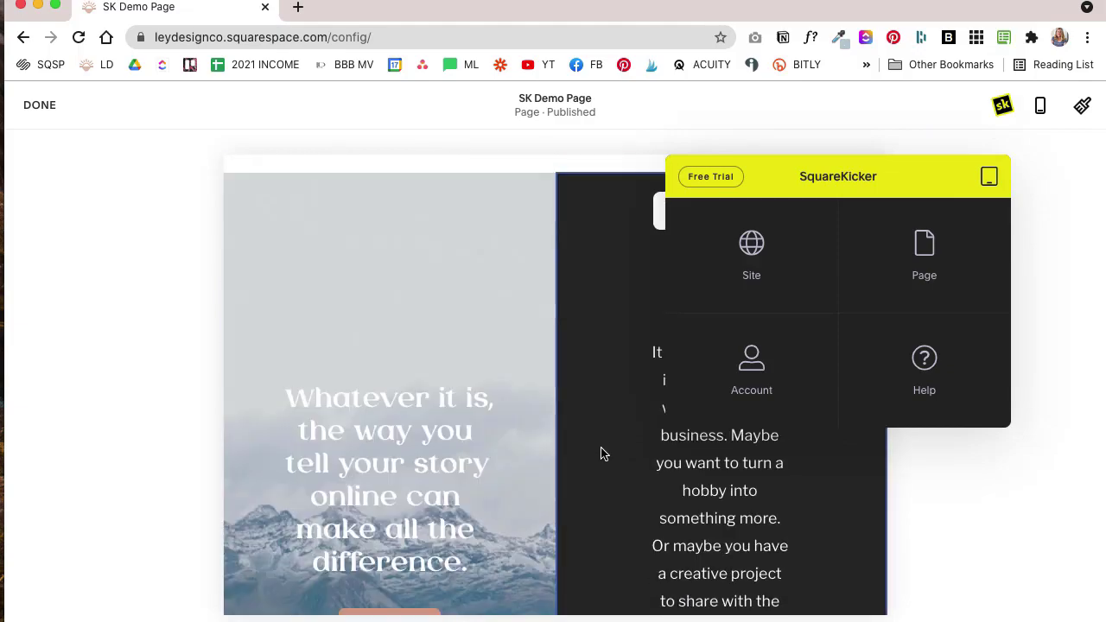
mouse_move(1006, 198)
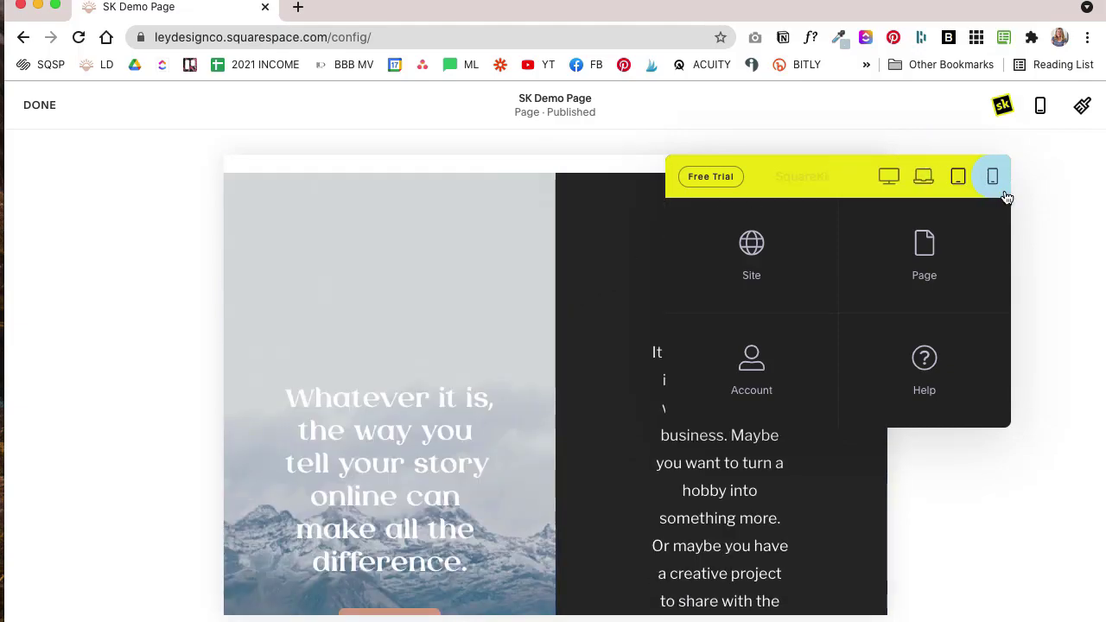
left_click(887, 176)
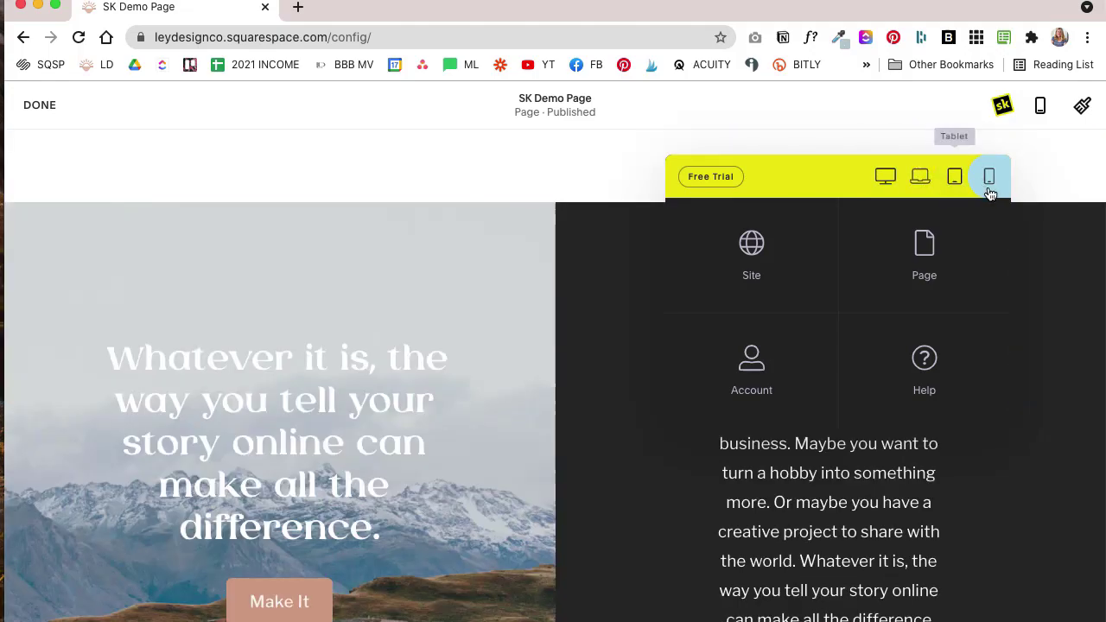
left_click(992, 188)
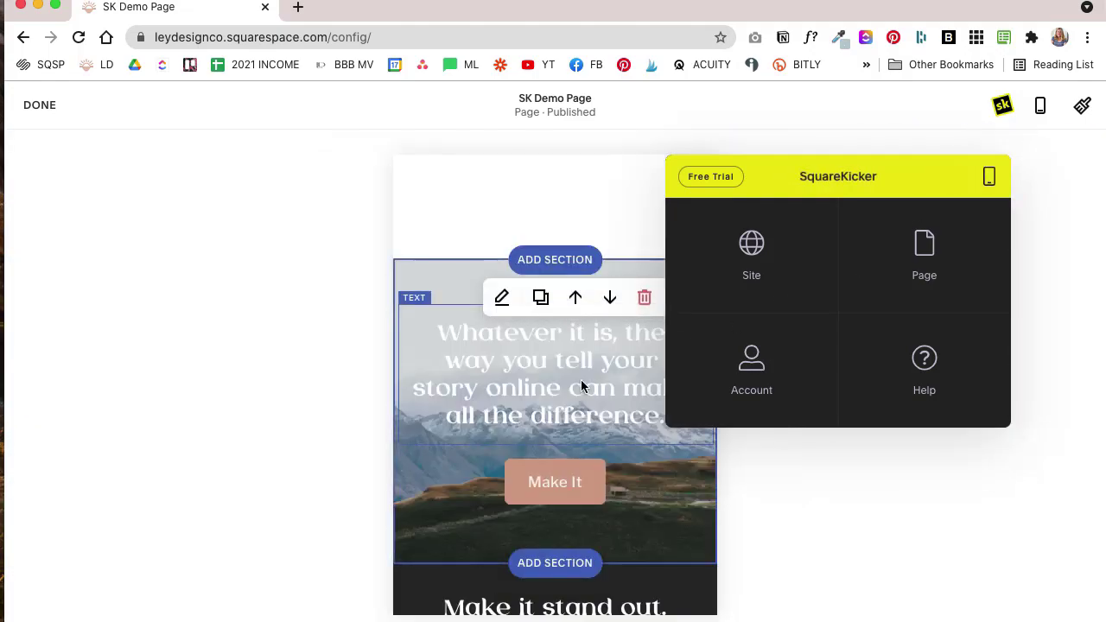
scroll(580, 380, "down", 3)
scroll(581, 380, "up", 4)
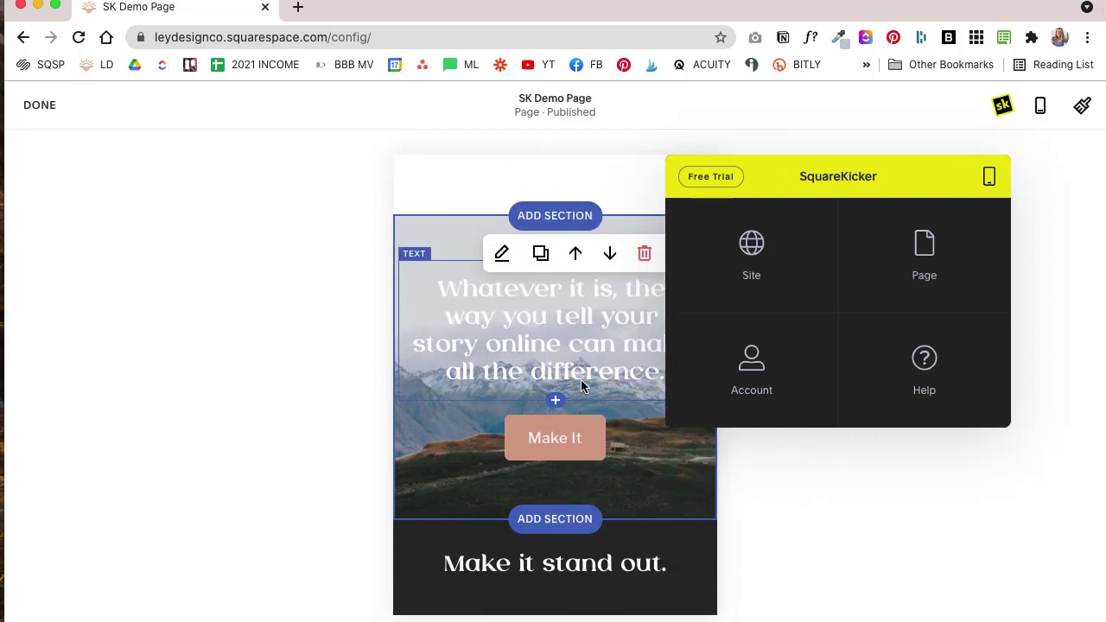
mouse_move(988, 178)
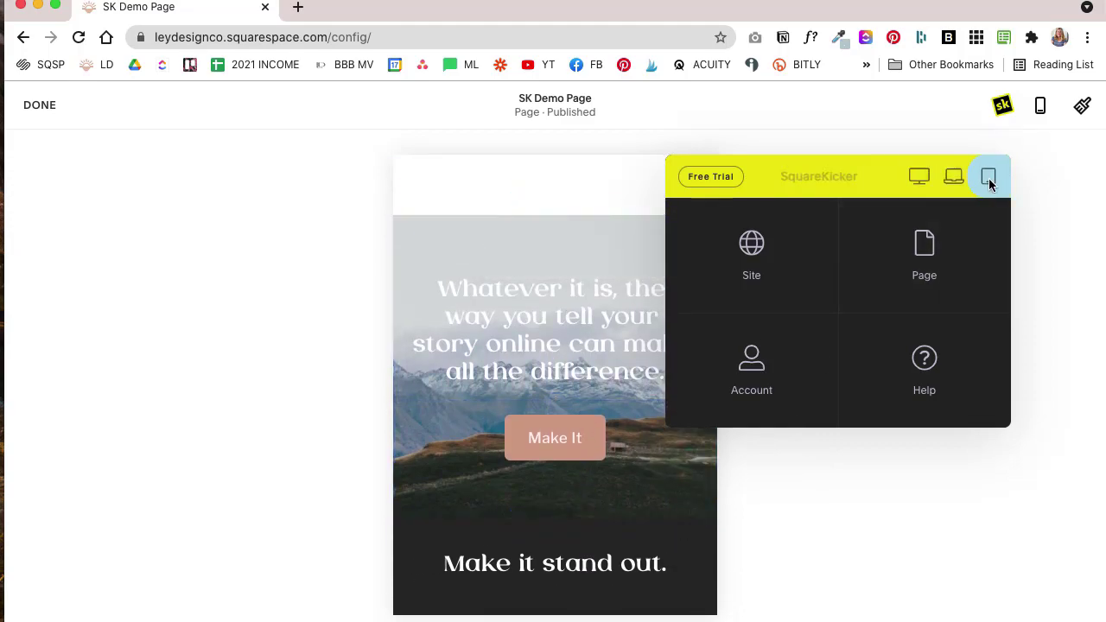
left_click(885, 176)
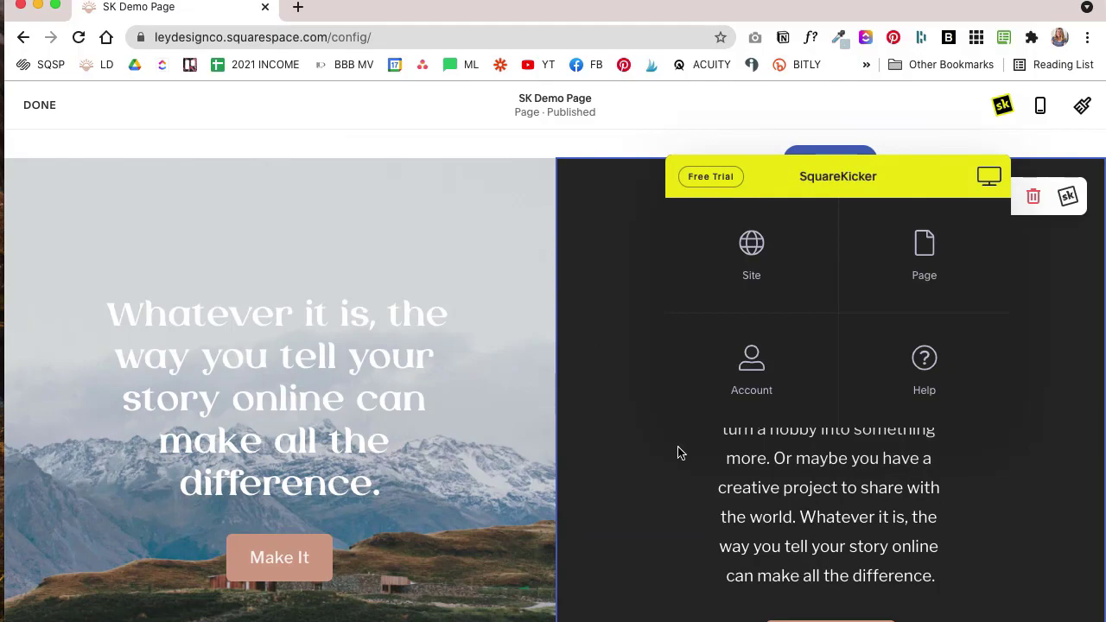
- Scroll the desktop-width page down to the footer's email sign-up
scroll(678, 452, "down", 2)
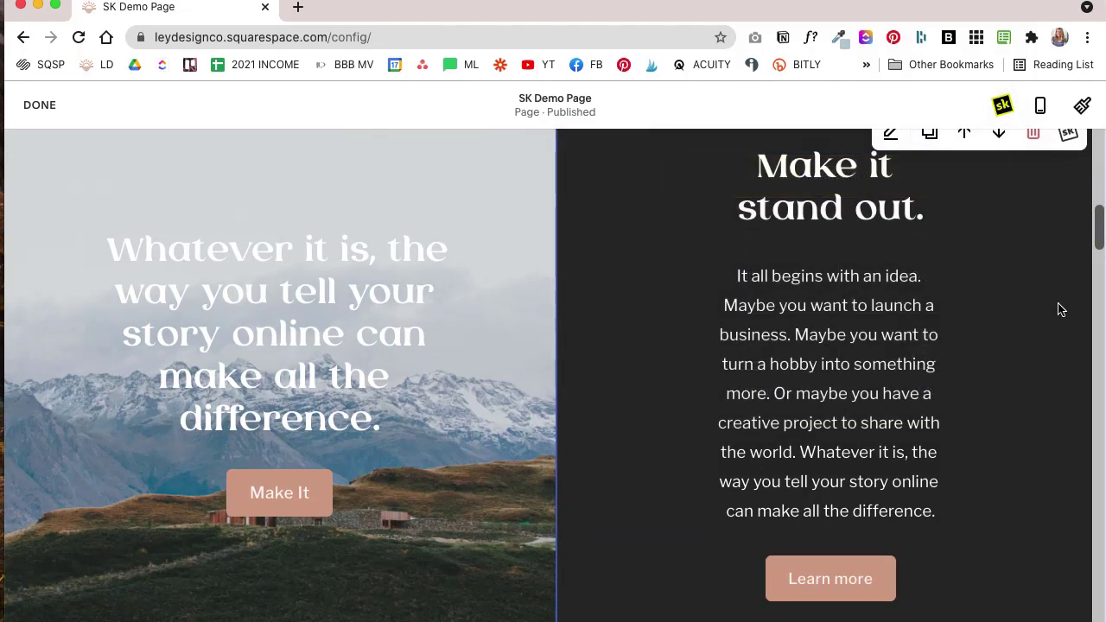
scroll(1061, 309, "down", 5)
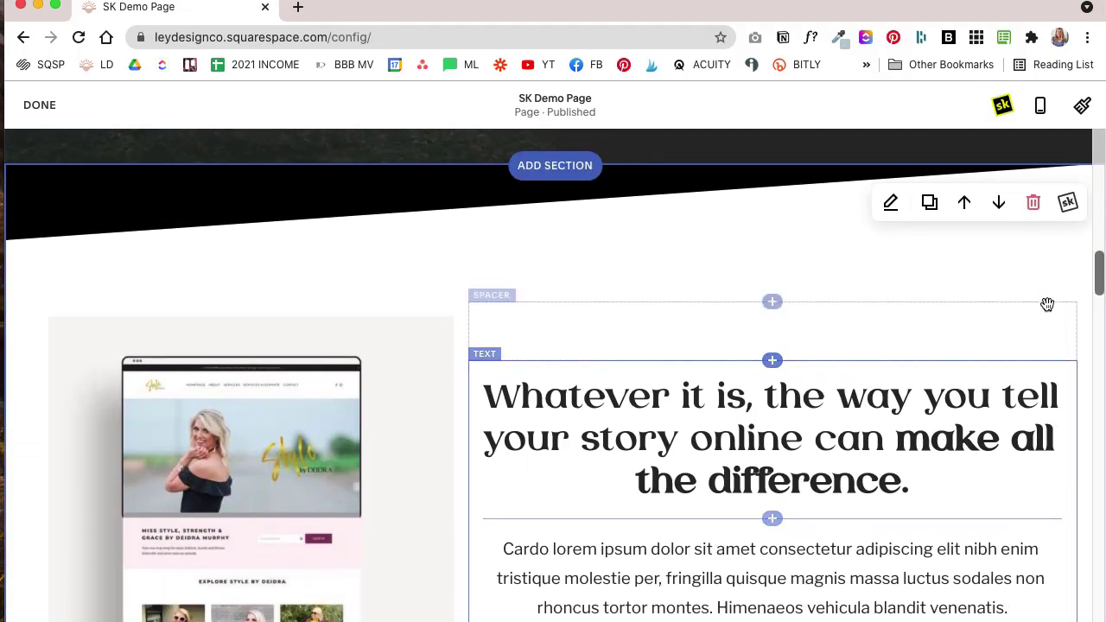
scroll(389, 250, "up", 2)
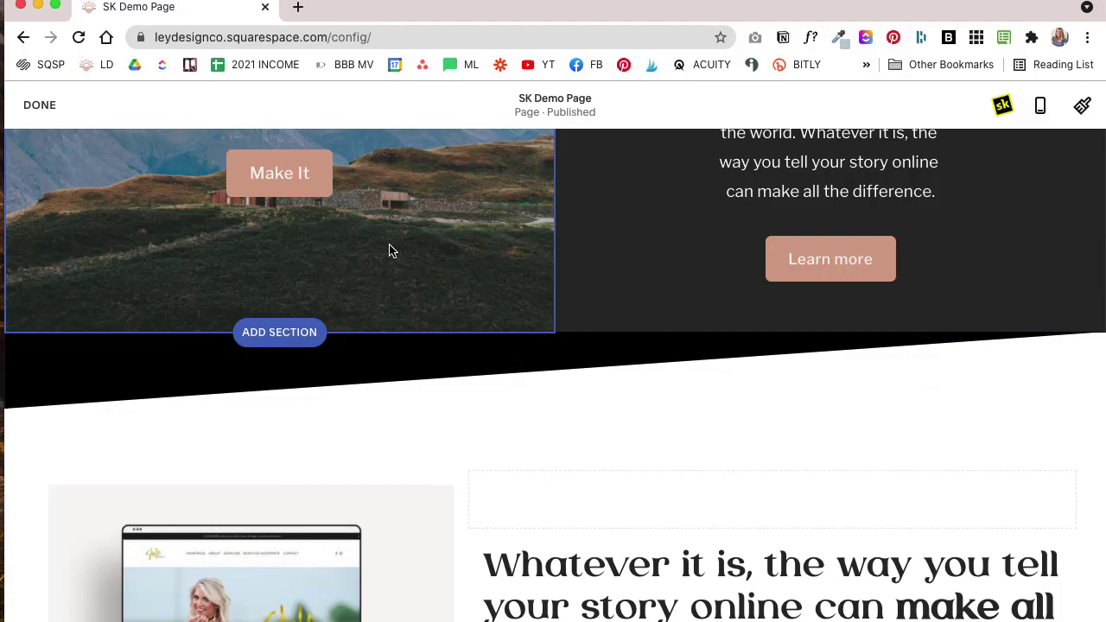
scroll(640, 380, "down", 2)
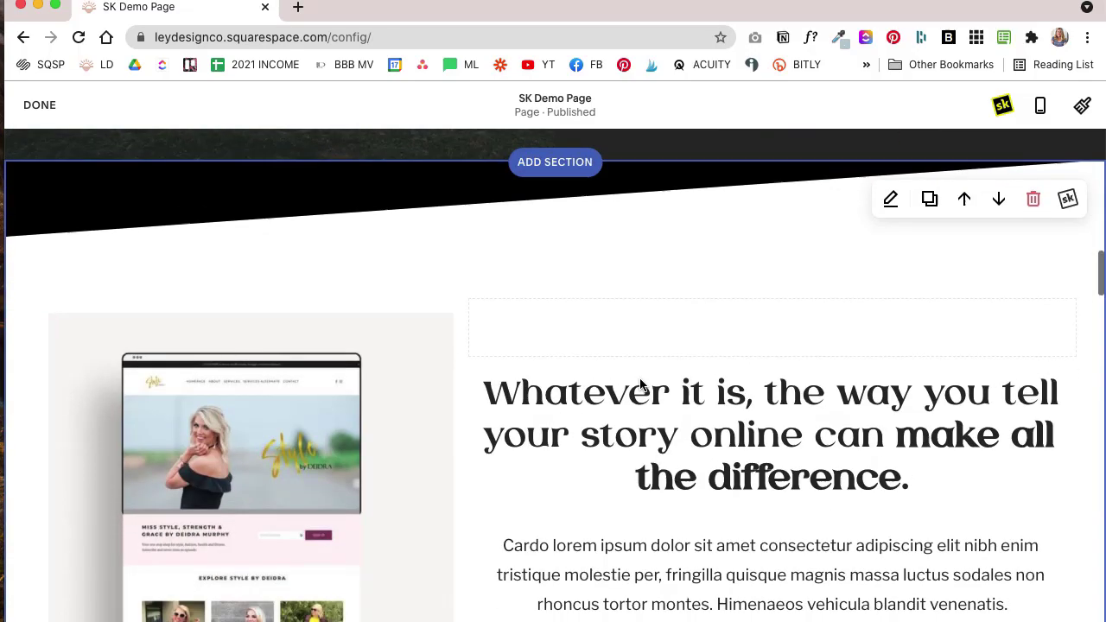
scroll(640, 385, "down", 8)
scroll(639, 384, "up", 2)
scroll(639, 384, "down", 2)
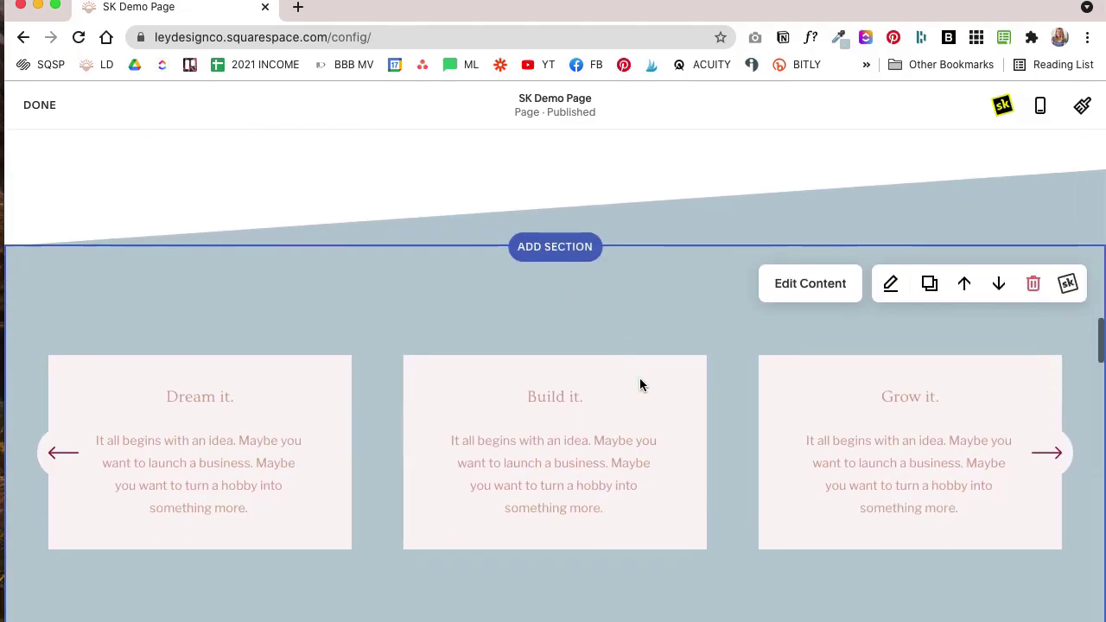
scroll(642, 283, "up", 5)
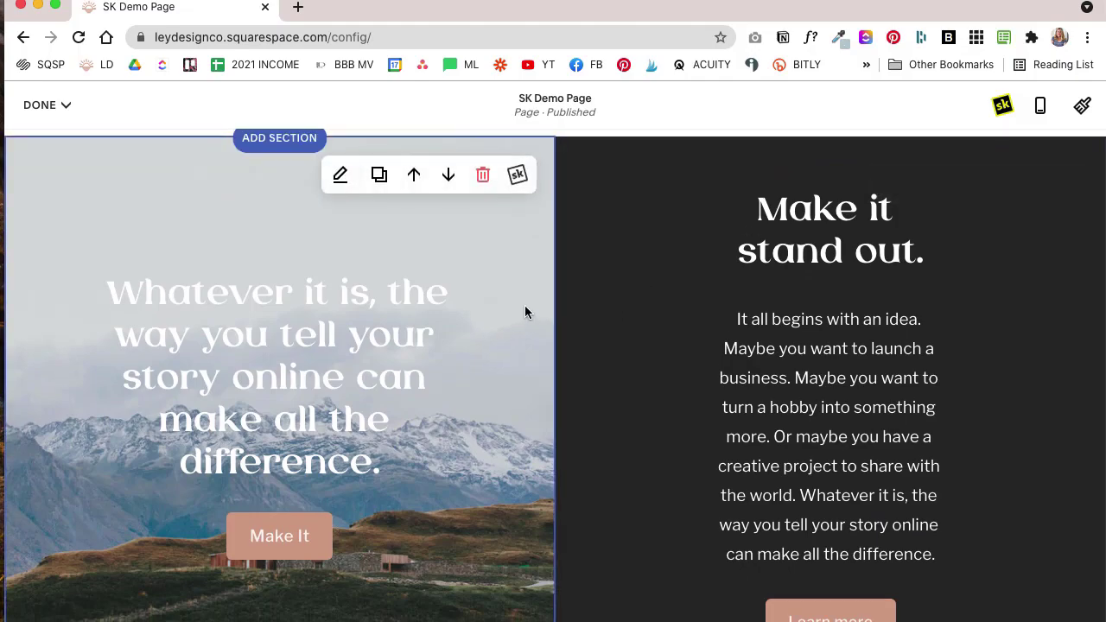
scroll(524, 309, "down", 3)
scroll(525, 309, "up", 6)
scroll(527, 312, "down", 3)
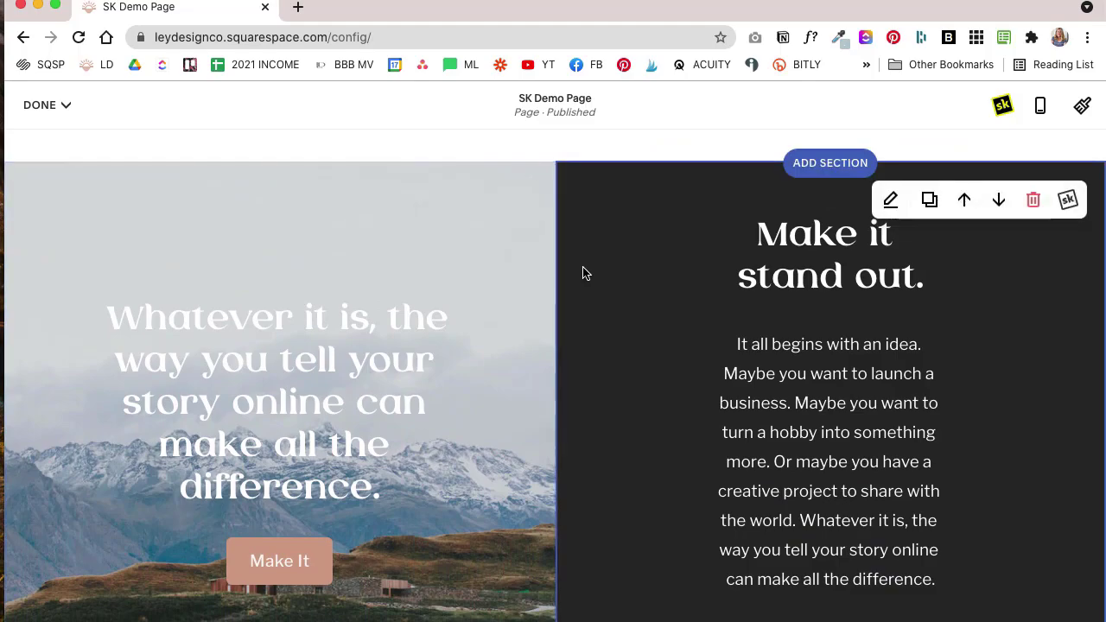
scroll(583, 273, "down", 8)
scroll(583, 273, "down", 10)
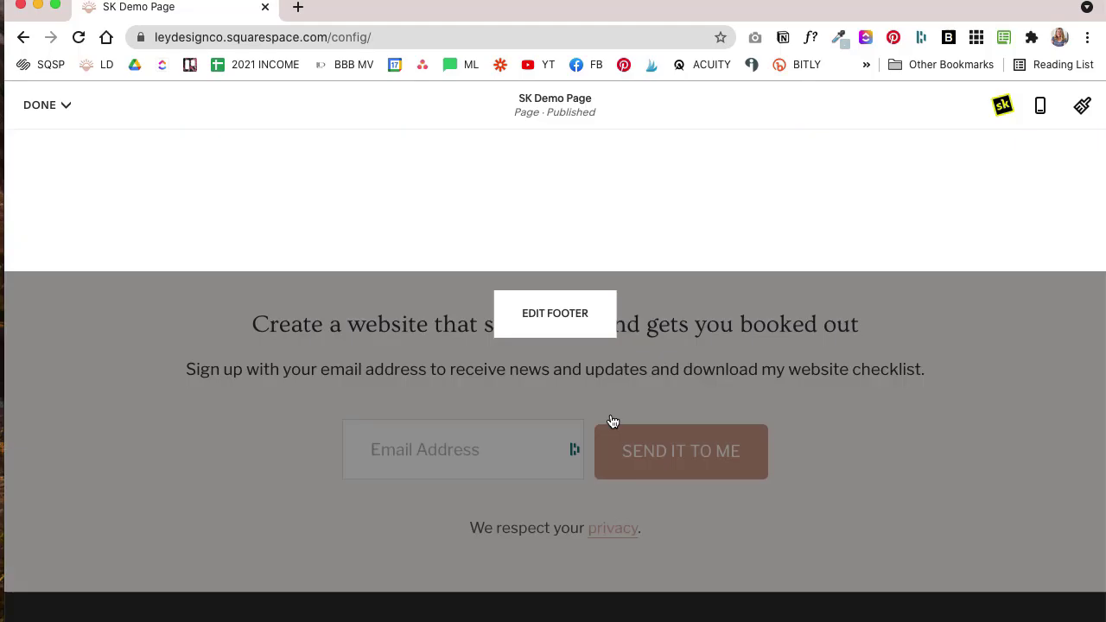
scroll(613, 420, "up", 3)
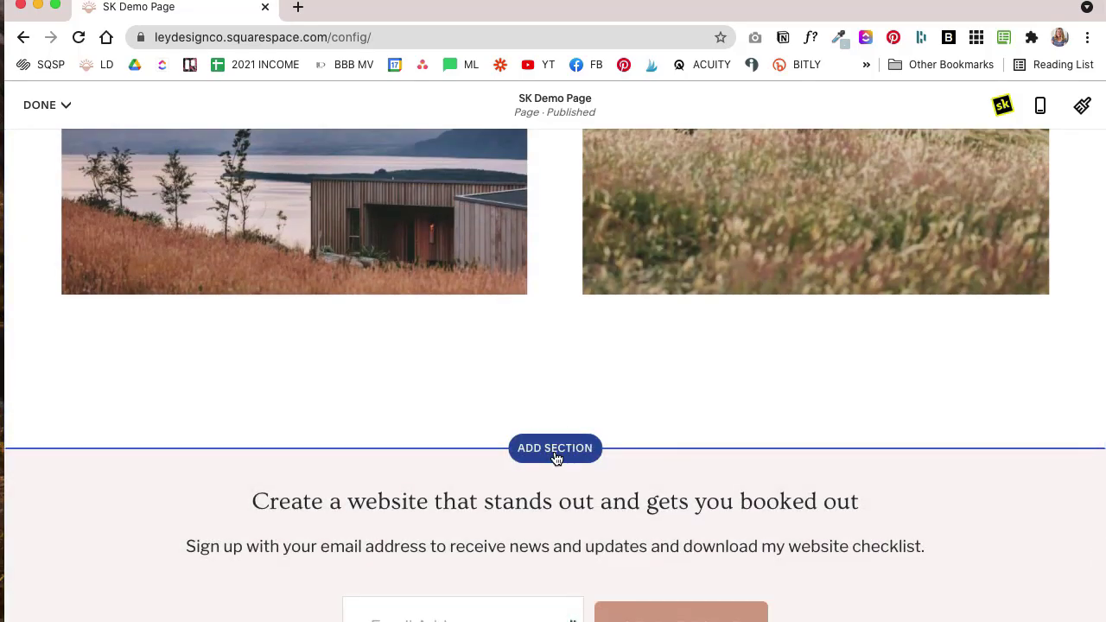
- Add a mountain Headlines hero section above the footer
left_click(556, 449)
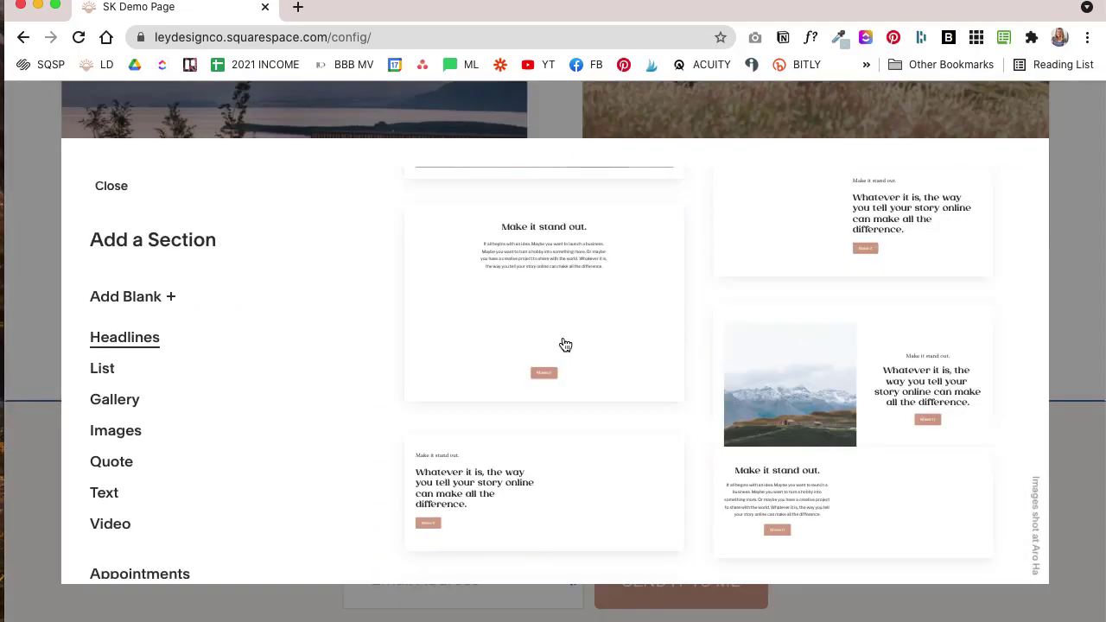
scroll(617, 405, "down", 3)
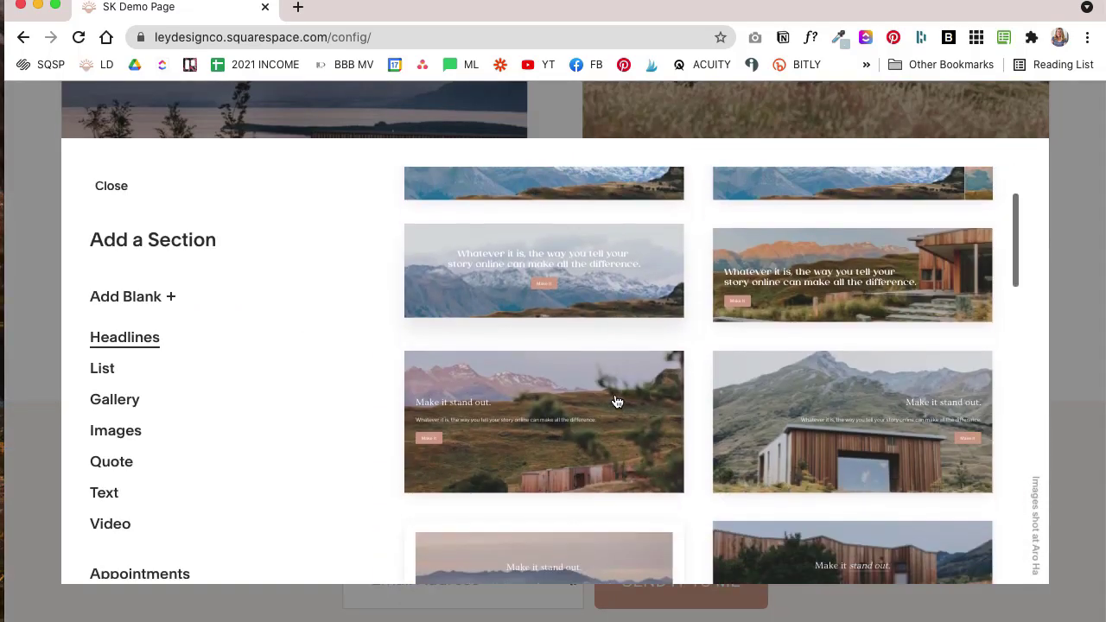
scroll(626, 372, "up", 1)
left_click(637, 337)
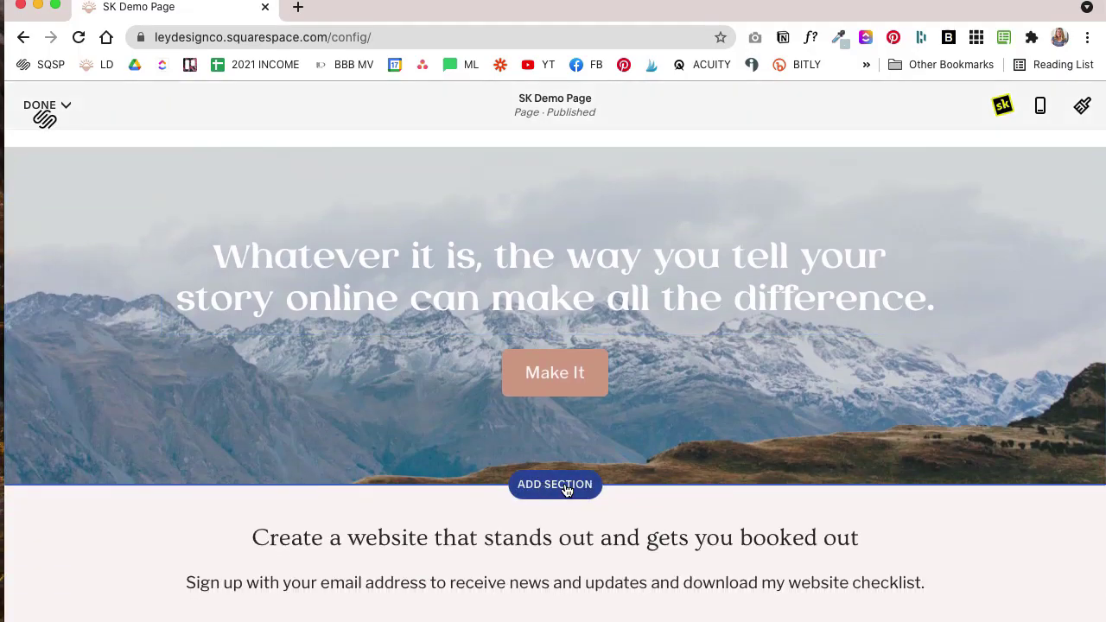
- Add a 'Make it stand out' text section below it and colour it Bright 2
left_click(566, 489)
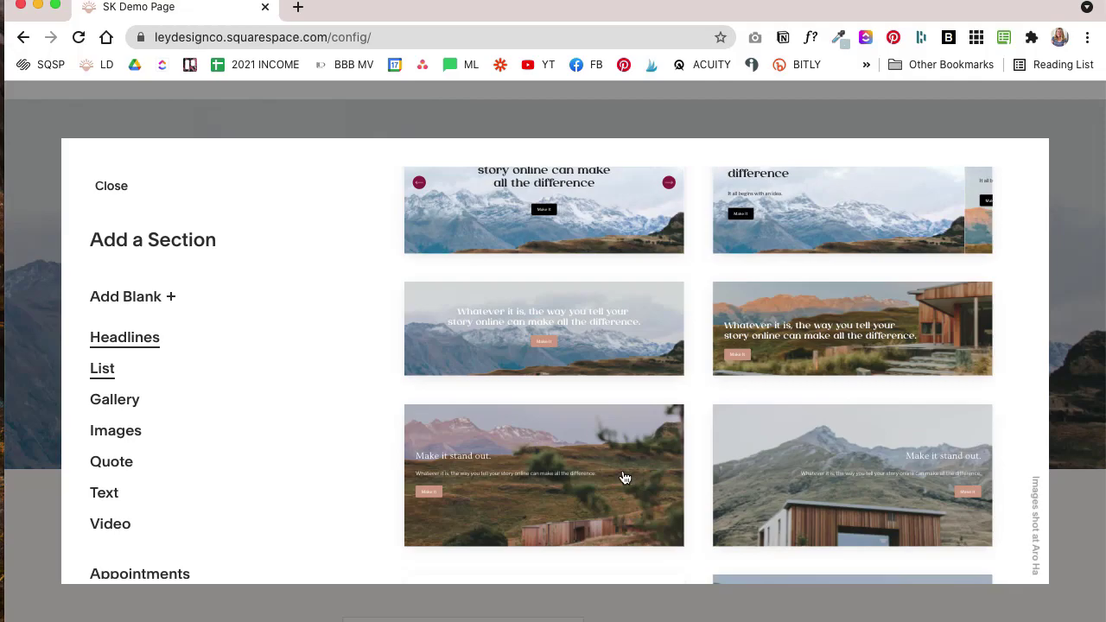
scroll(625, 478, "down", 10)
left_click(605, 432)
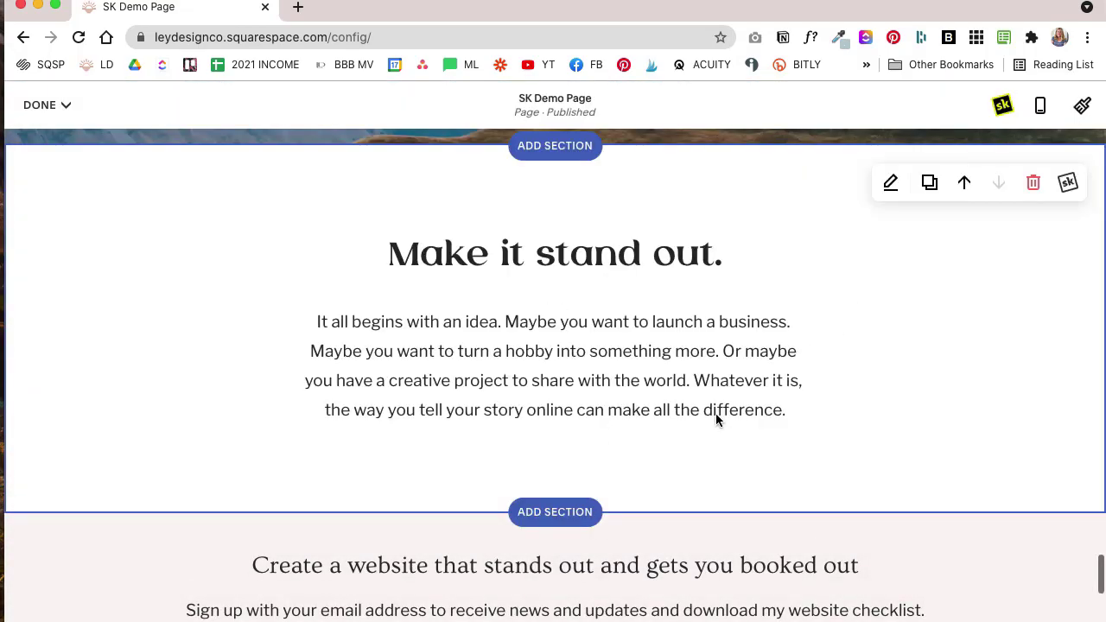
left_click(892, 185)
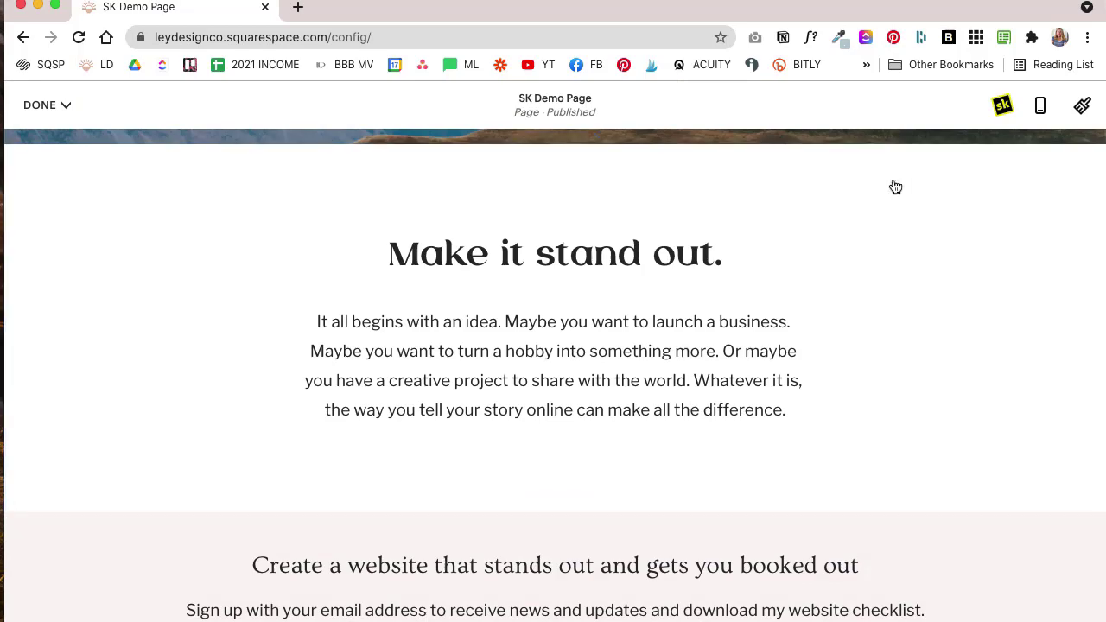
left_click(1063, 165)
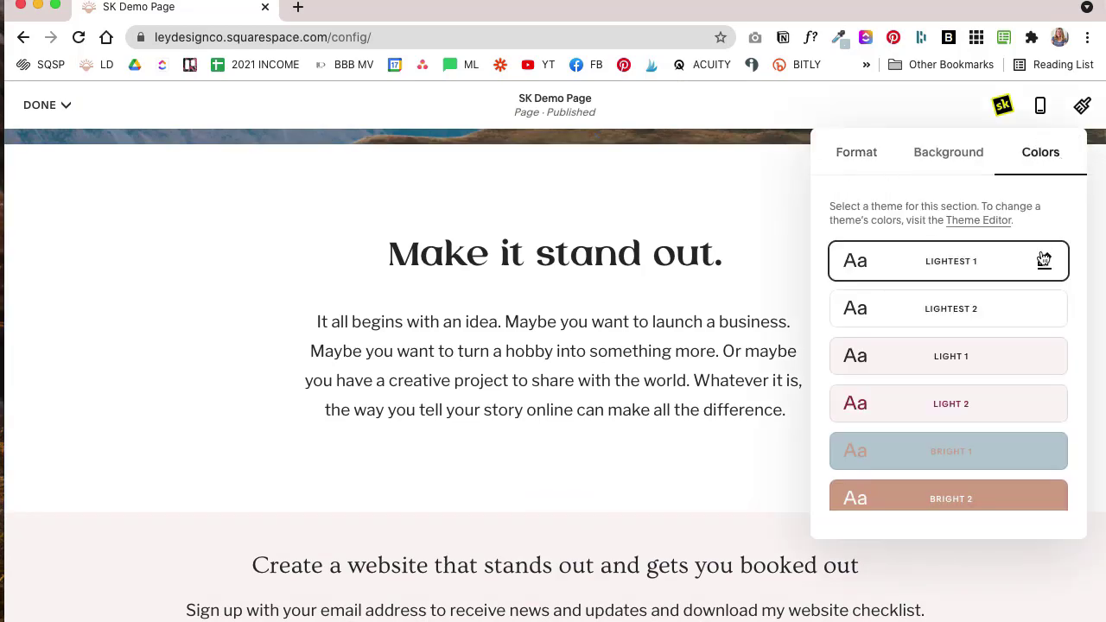
left_click(1031, 364)
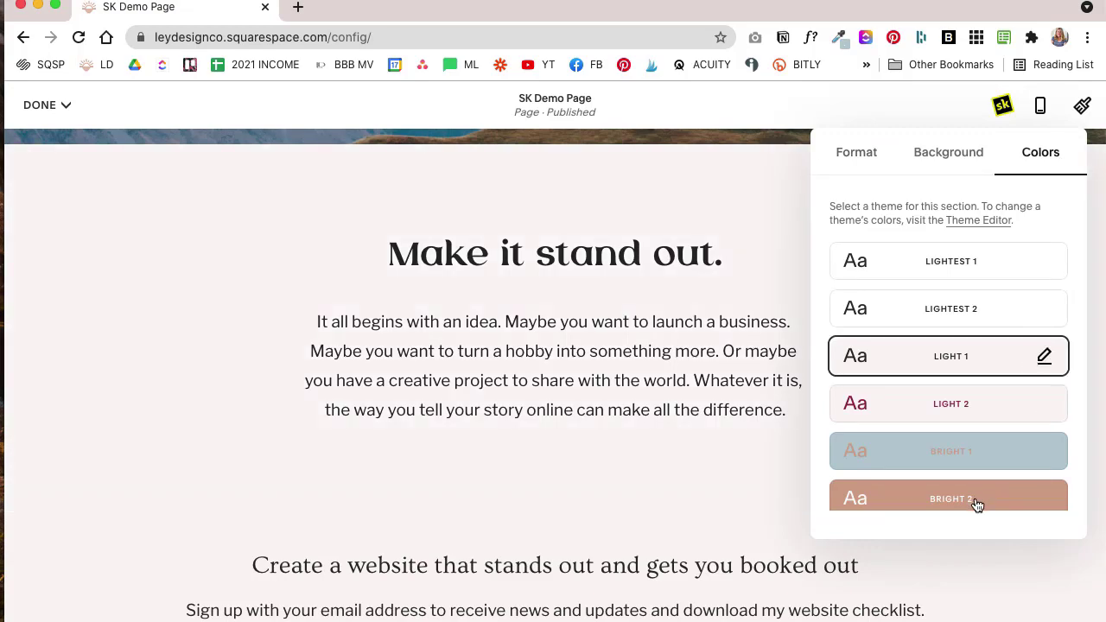
left_click(977, 501)
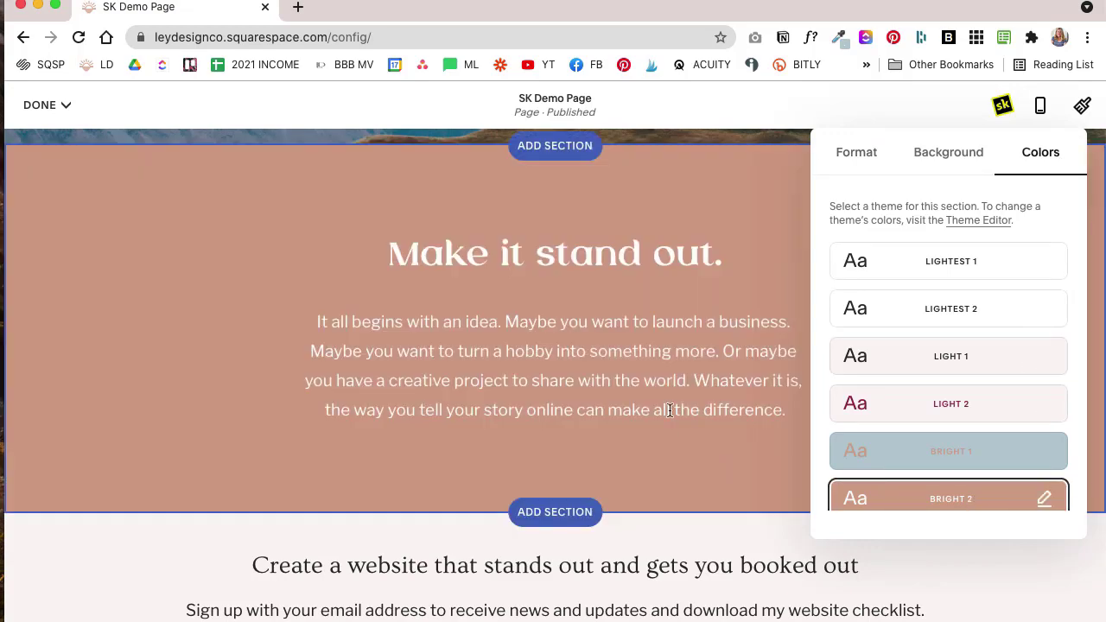
scroll(741, 211, "up", 5)
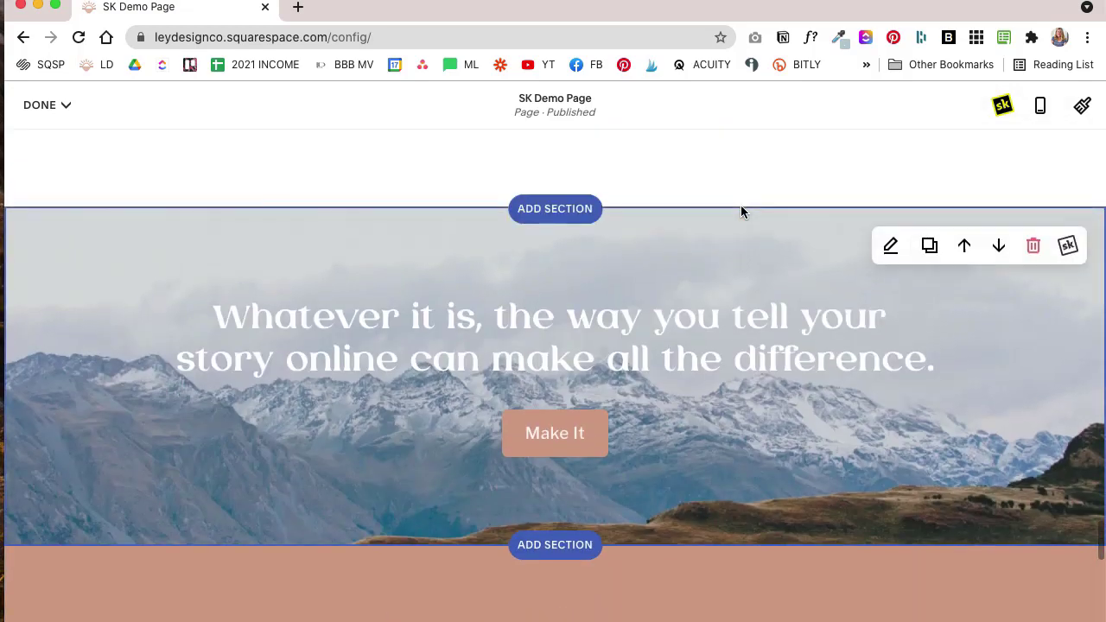
- Set the mountain hero section to 1/2 - 50% width in SquareKicker Layout
left_click(1068, 247)
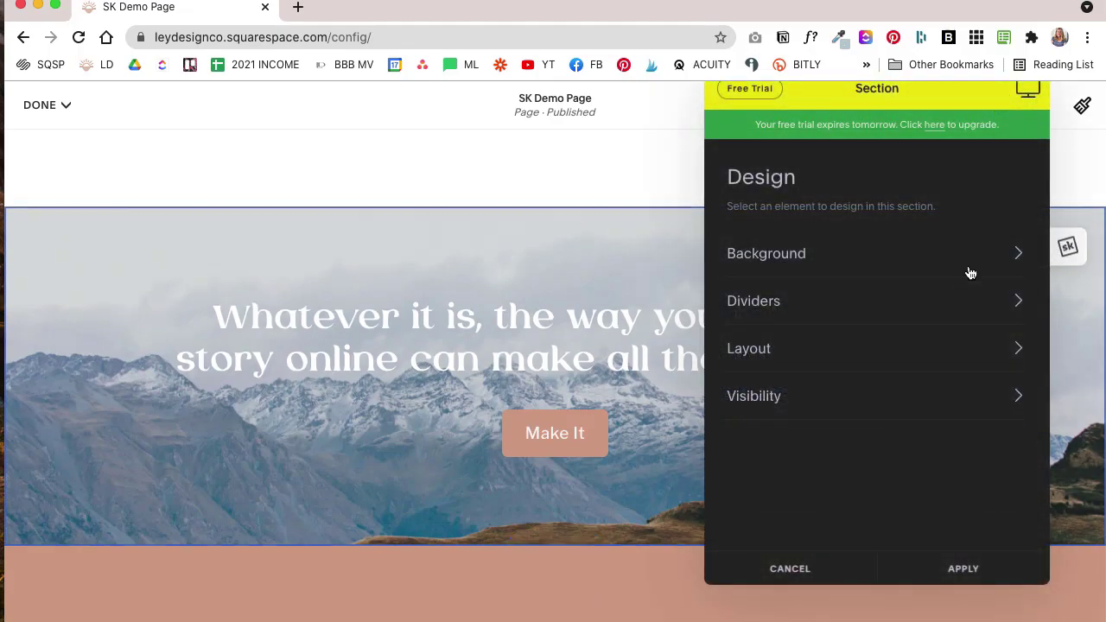
left_click(903, 361)
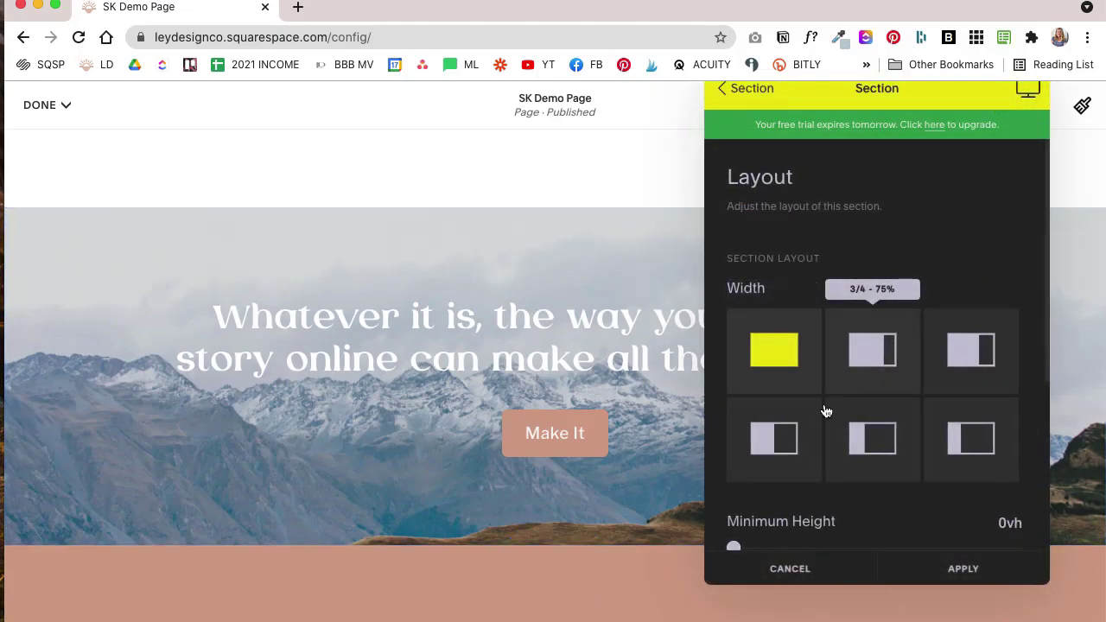
left_click(784, 453)
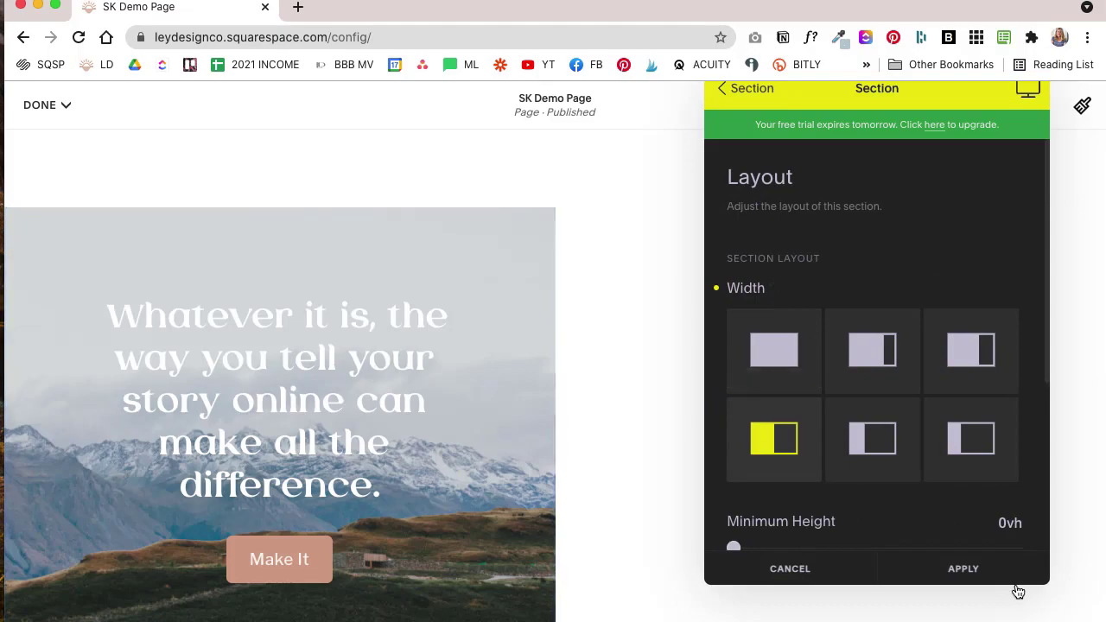
left_click(990, 570)
scroll(984, 574, "down", 3)
- Set the 'Make it stand out.' section to 1/2 - 50% width as well
left_click(1067, 506)
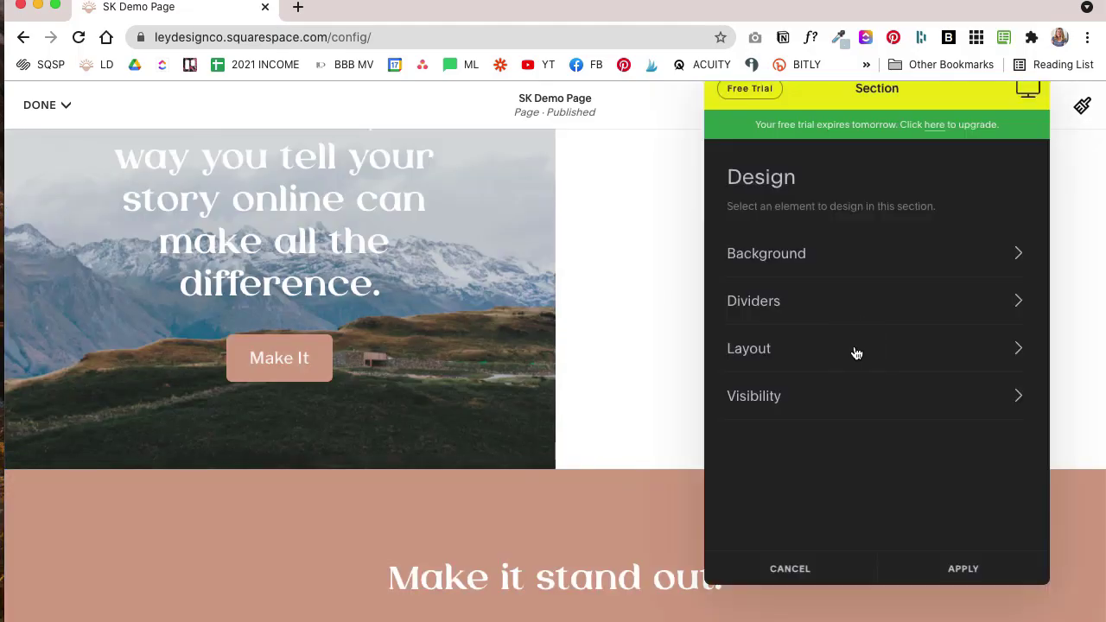
left_click(852, 350)
left_click(788, 447)
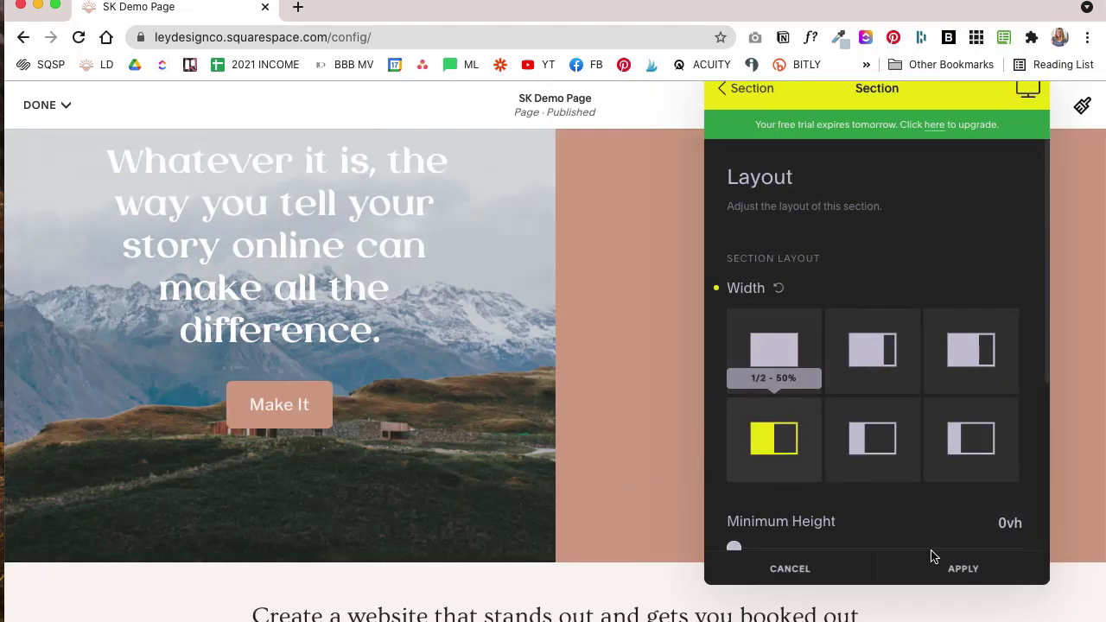
left_click(956, 575)
scroll(690, 438, "up", 2)
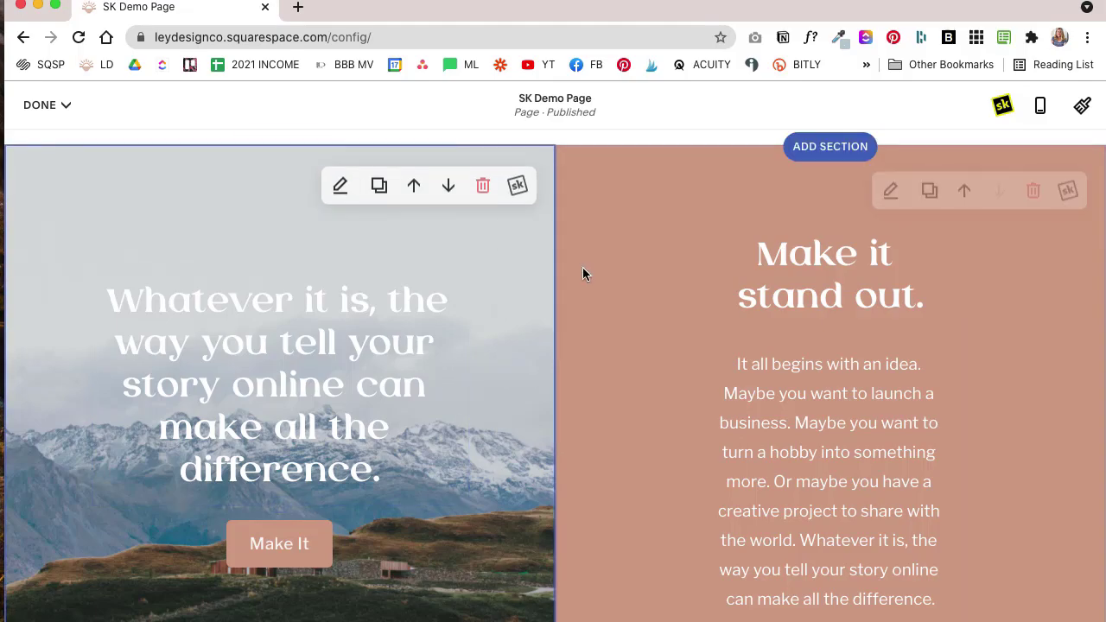
- Narrow the mountain hero section to 1/3 - 33% width and save
left_click(518, 185)
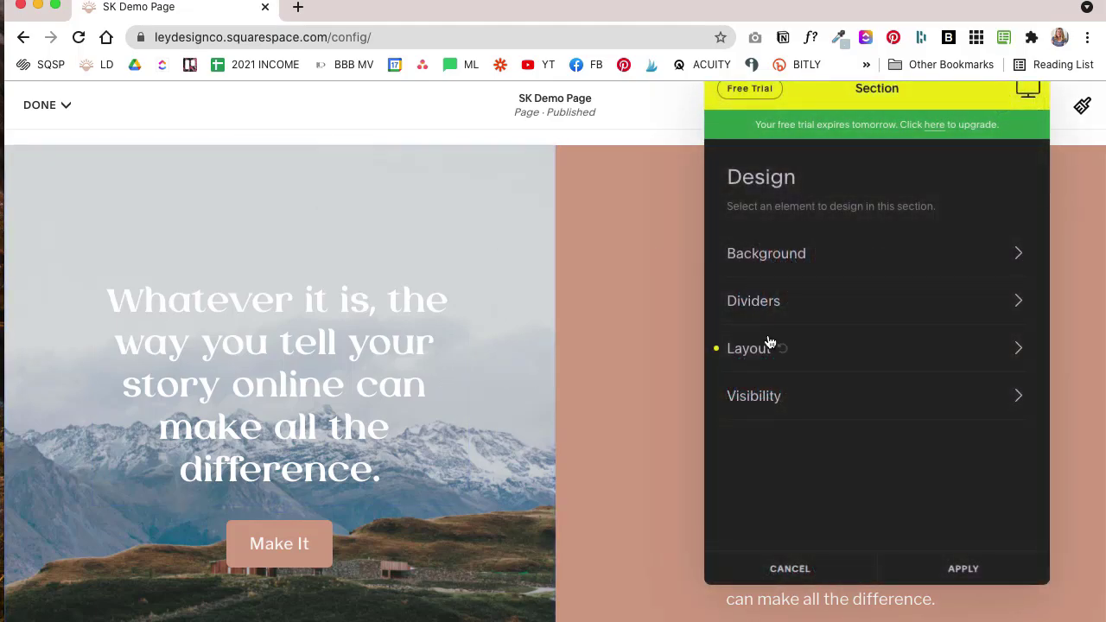
left_click(804, 346)
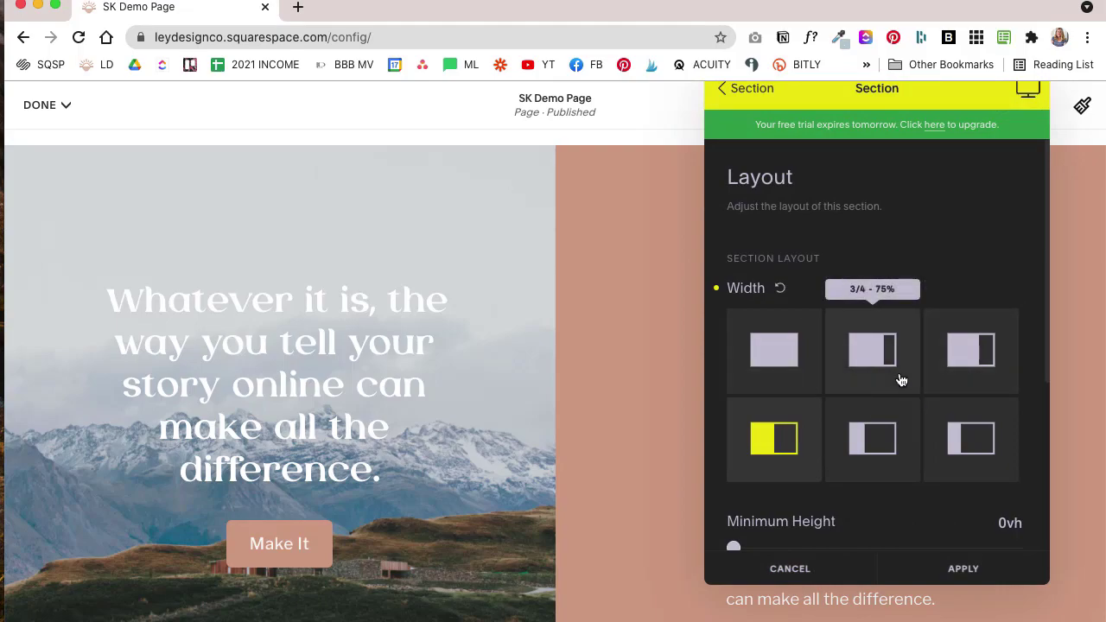
left_click(873, 442)
left_click(467, 360)
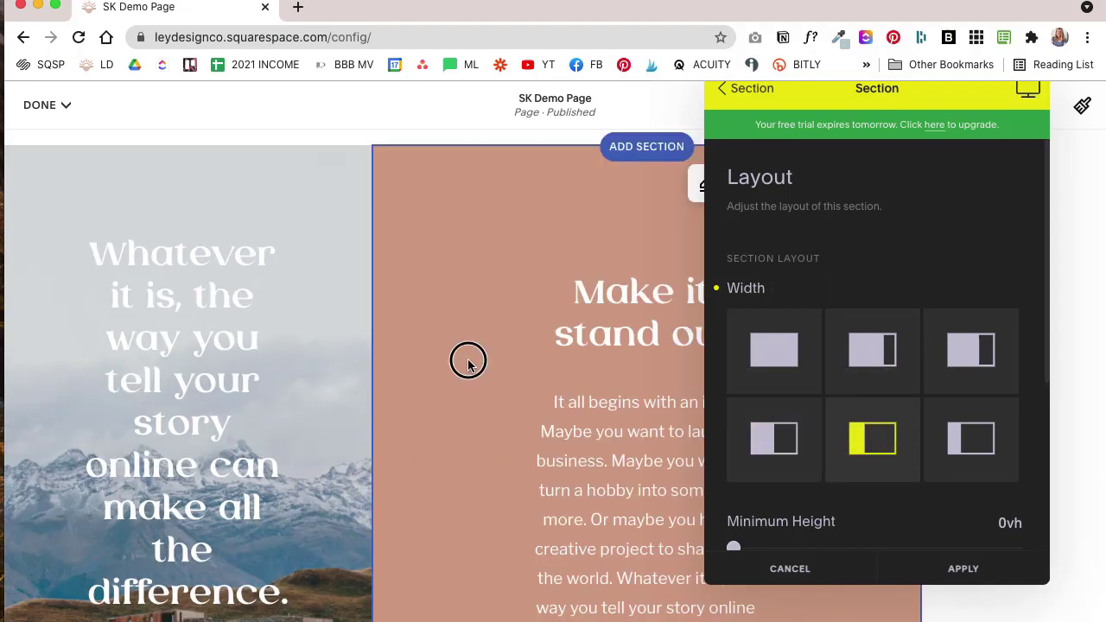
left_click(674, 390)
- Set the 'Make it stand out.' section to 1/3 - 33% width and apply it
left_click(882, 190)
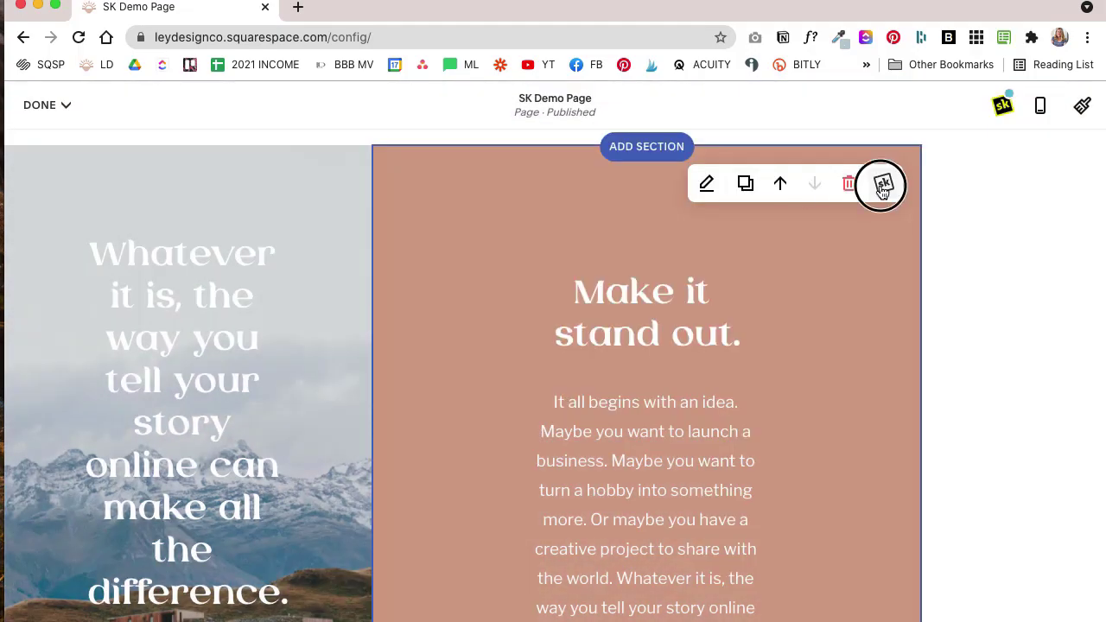
left_click(885, 348)
left_click(881, 382)
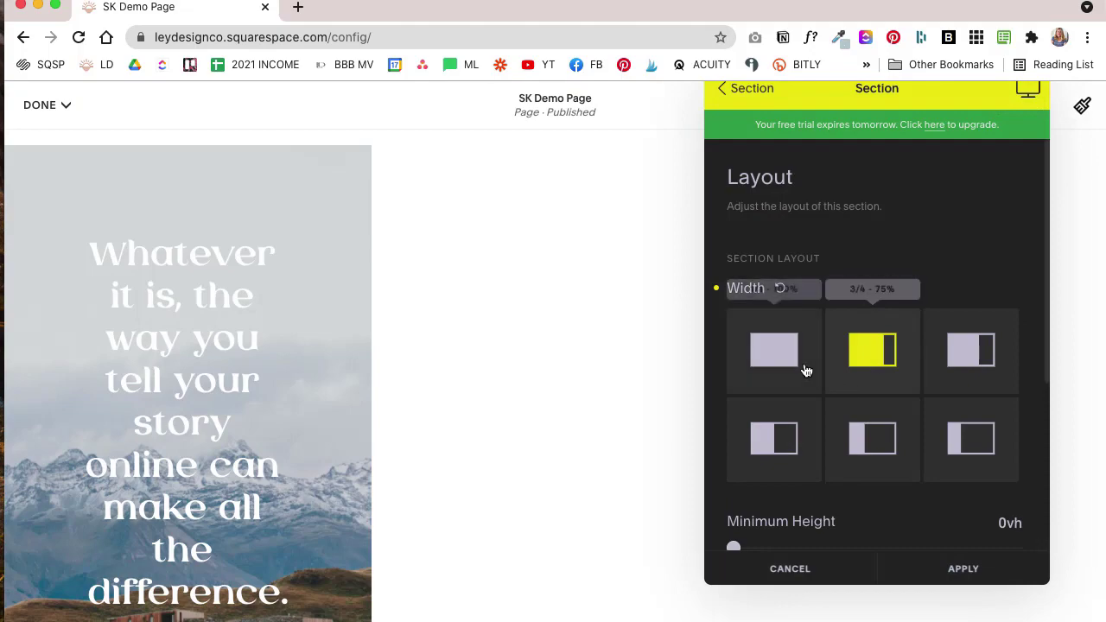
left_click(971, 354)
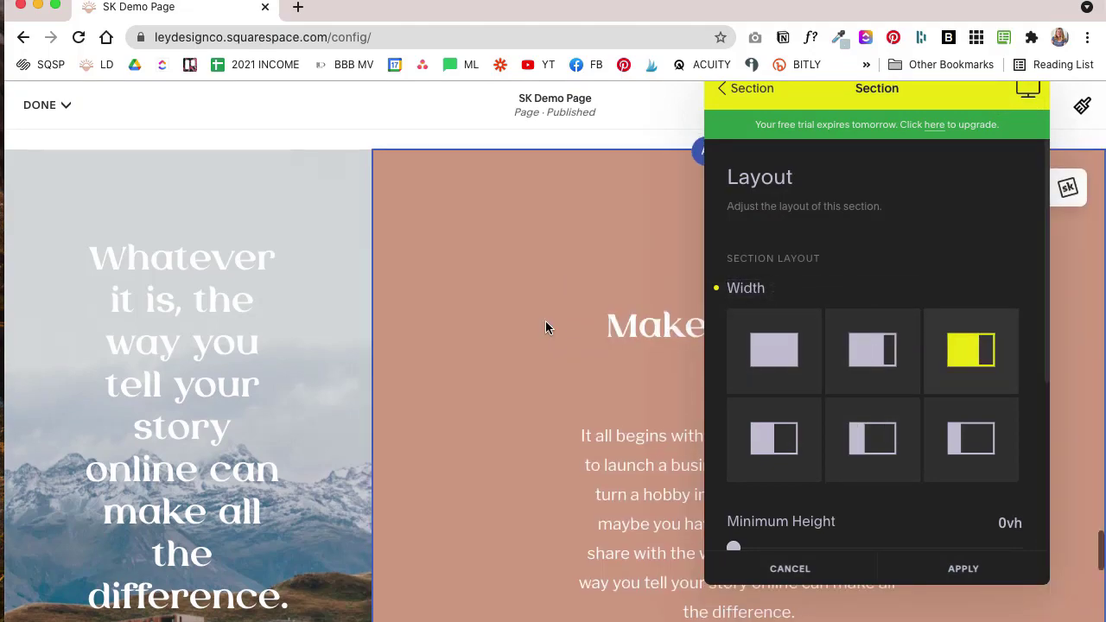
scroll(545, 324, "down", 5)
scroll(545, 324, "up", 3)
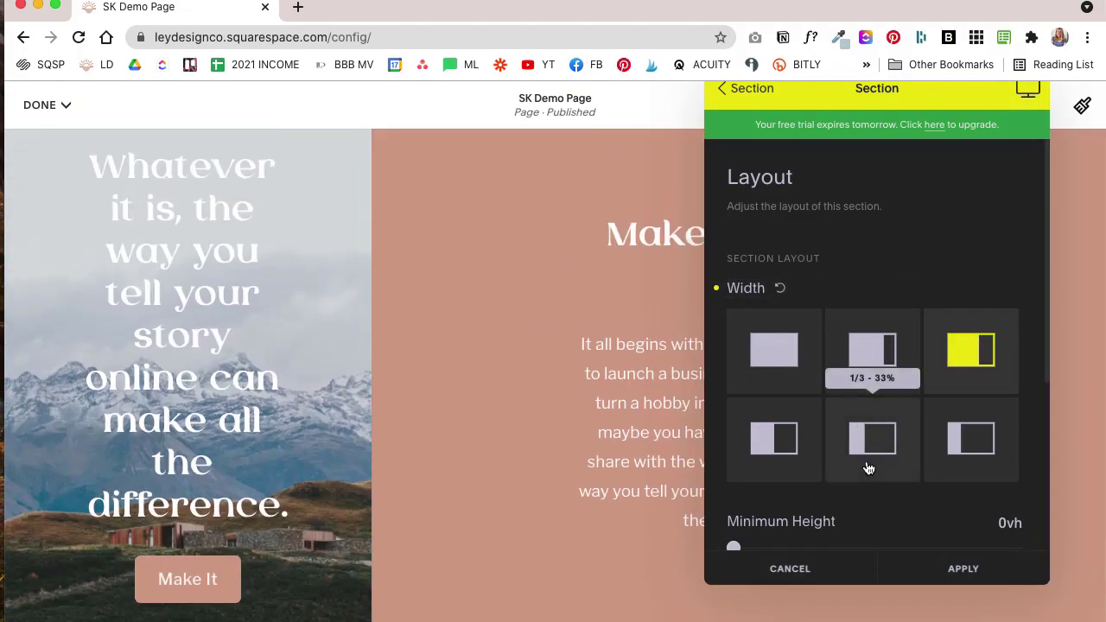
left_click(863, 446)
left_click(968, 571)
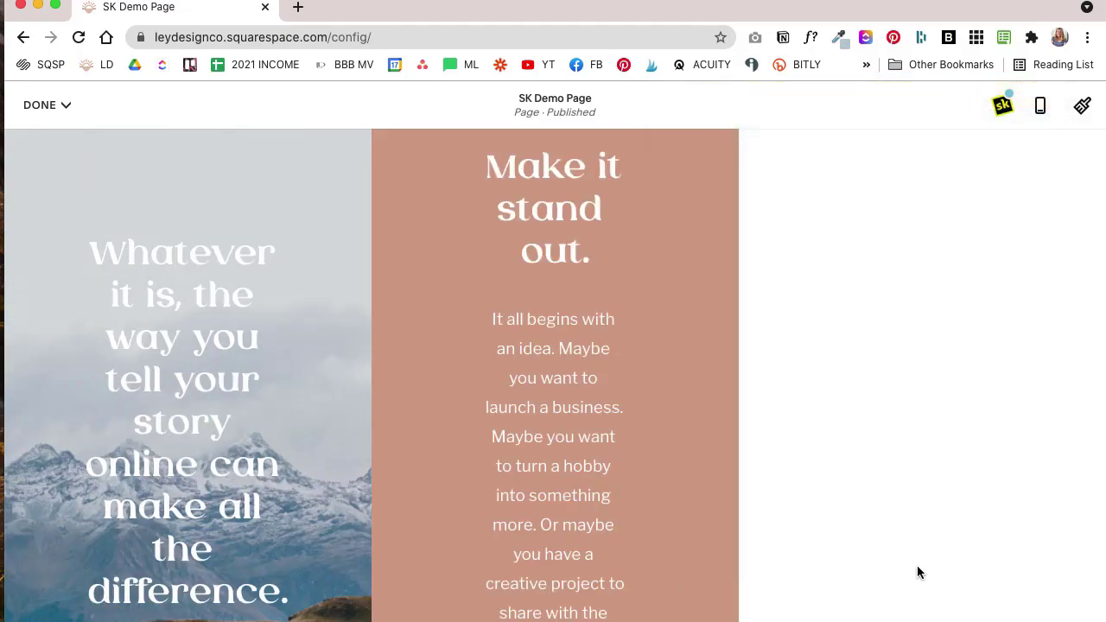
- Add another mountain Headlines section below and choose 1/3 - 33% width for it
scroll(773, 350, "down", 2)
scroll(878, 436, "down", 5)
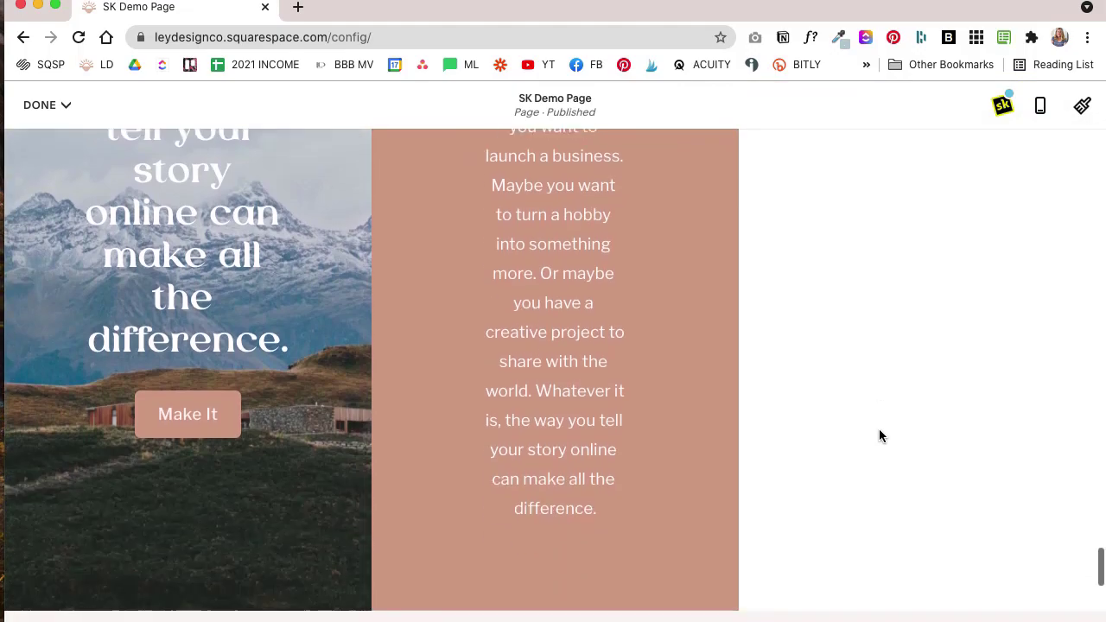
left_click(581, 516)
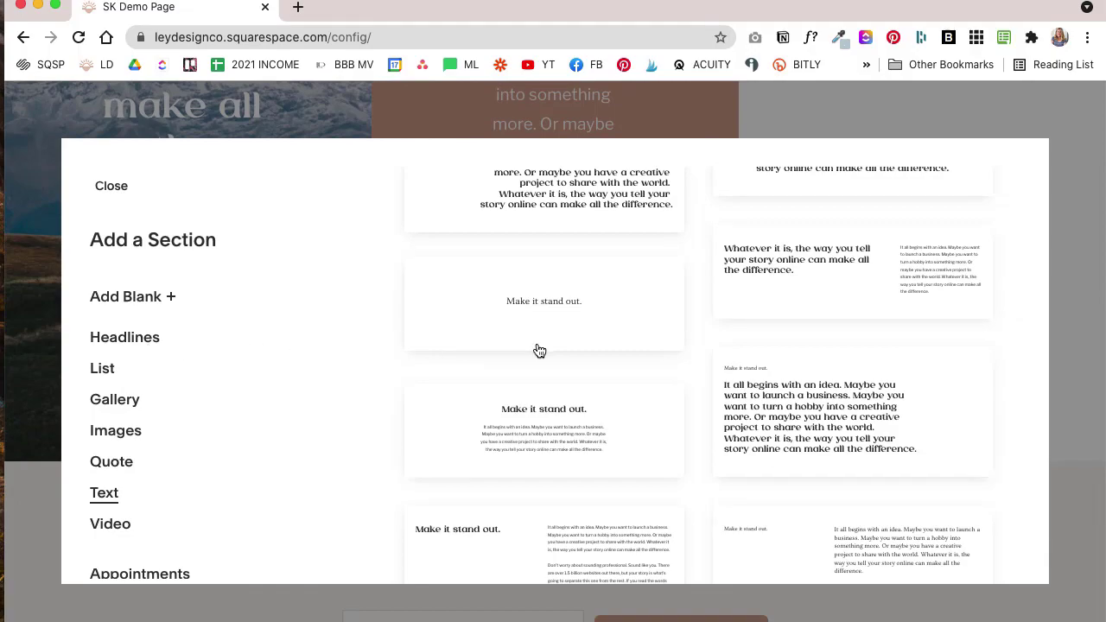
scroll(539, 350, "up", 10)
left_click(632, 388)
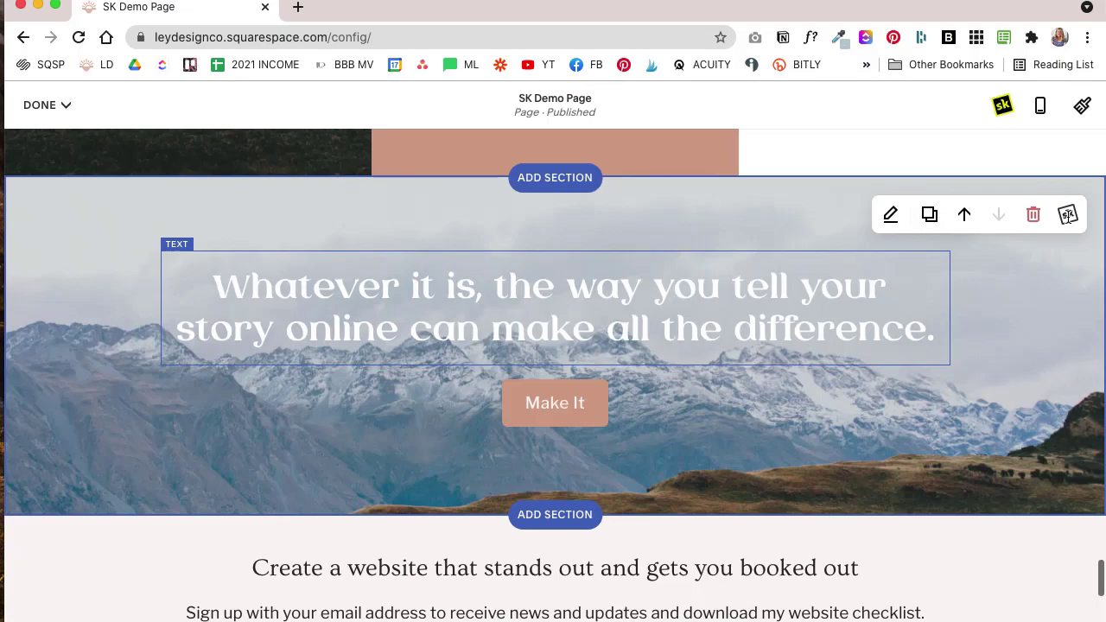
left_click(1068, 215)
left_click(873, 439)
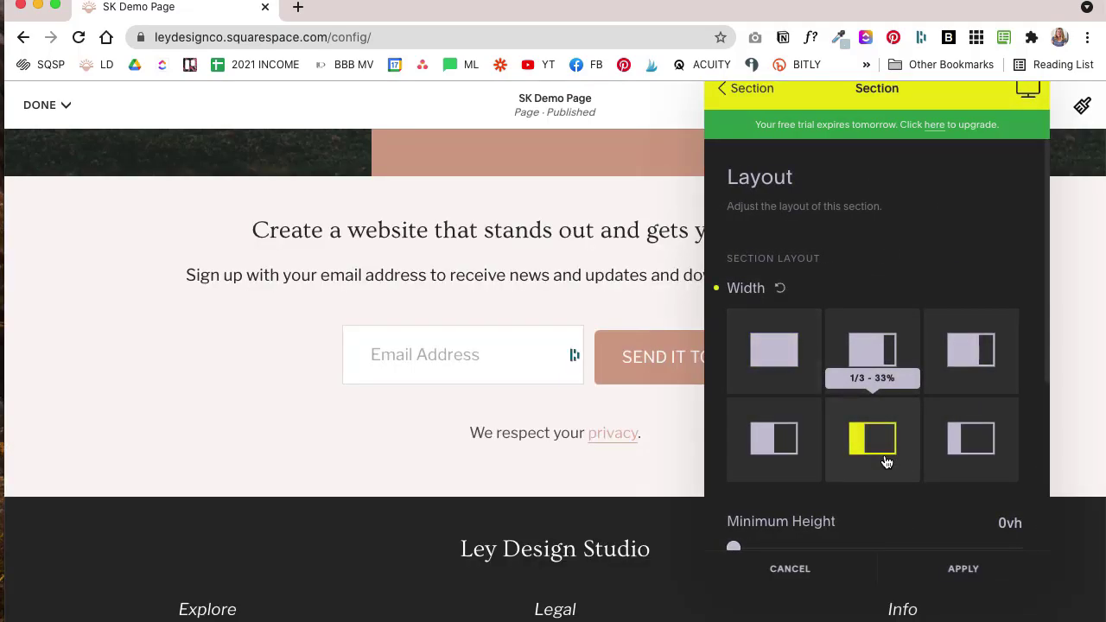
left_click(974, 572)
scroll(852, 395, "up", 5)
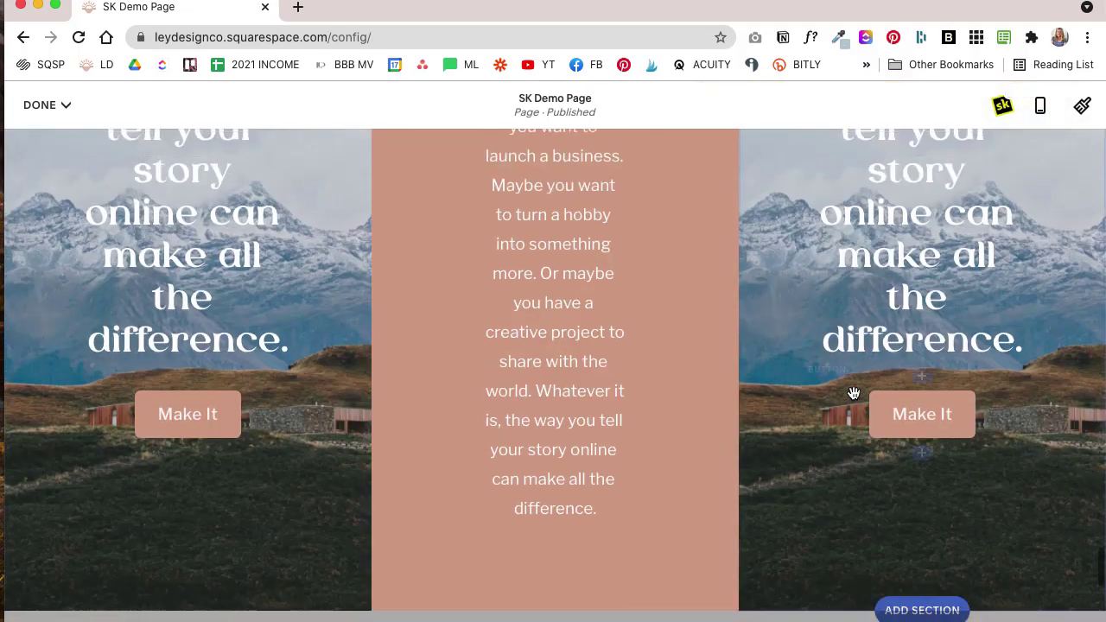
scroll(461, 388, "up", 4)
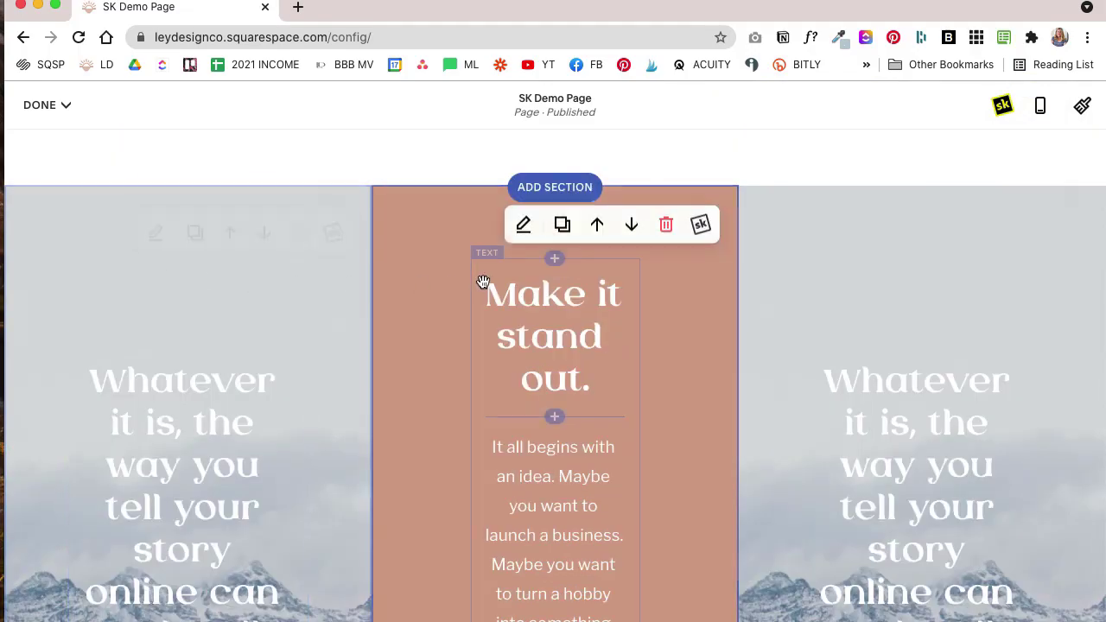
scroll(676, 367, "down", 5)
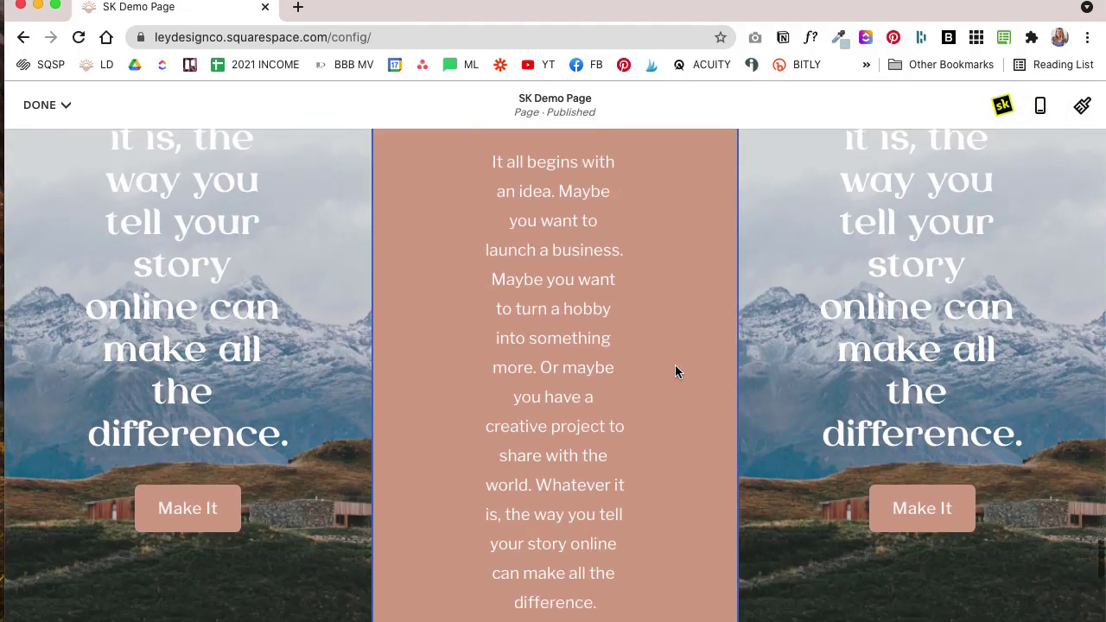
scroll(676, 372, "down", 1)
scroll(676, 371, "up", 7)
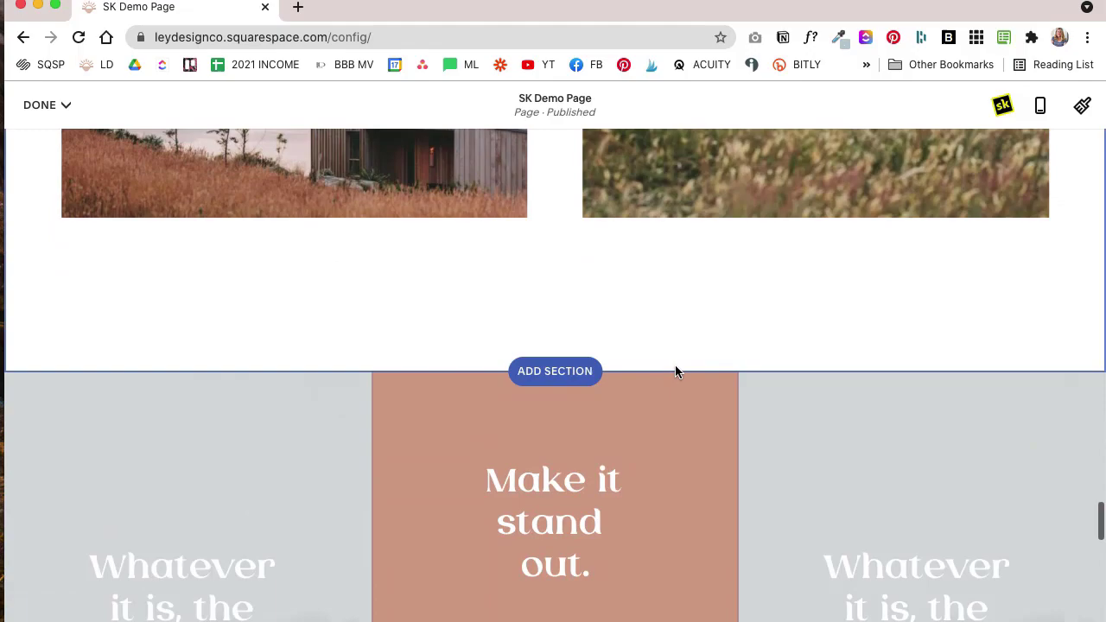
scroll(675, 371, "down", 4)
scroll(675, 371, "down", 2)
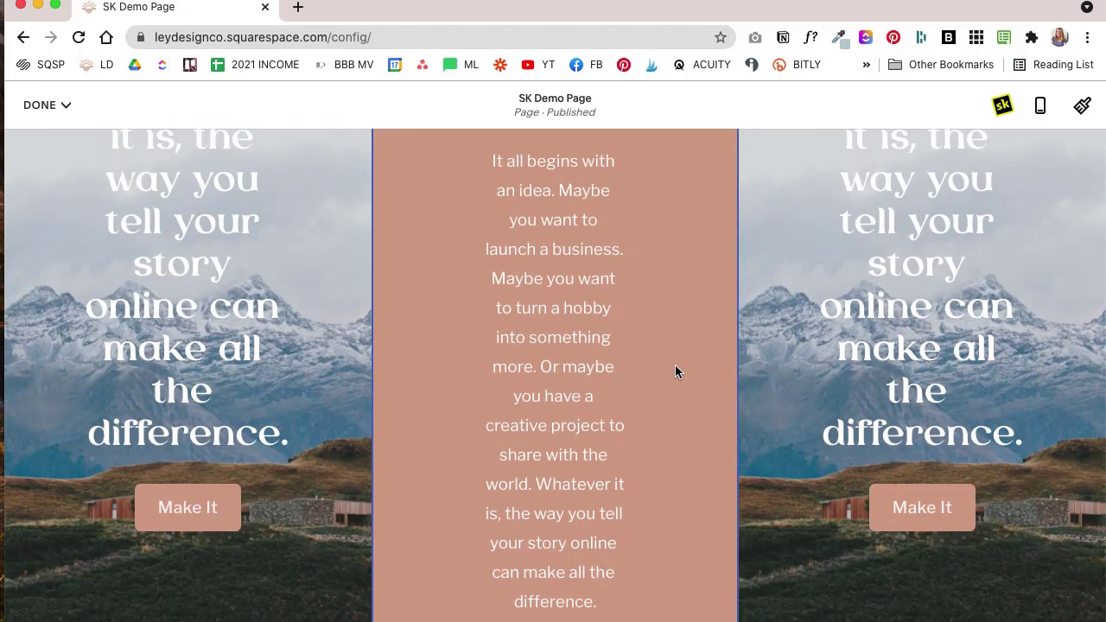
scroll(674, 371, "down", 1)
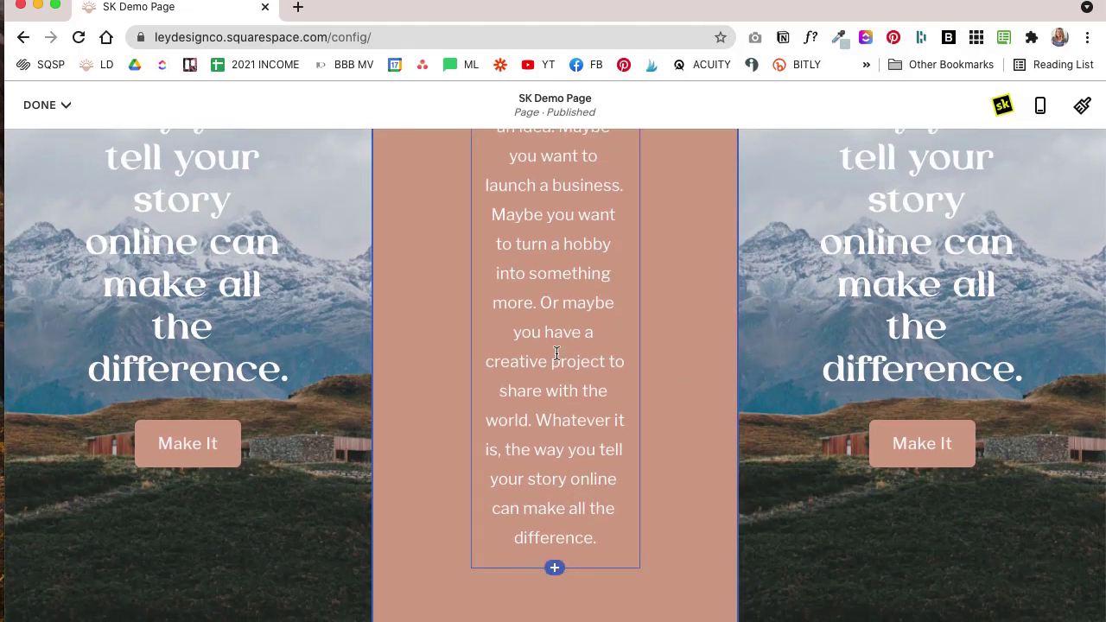
scroll(557, 353, "up", 3)
scroll(663, 309, "up", 2)
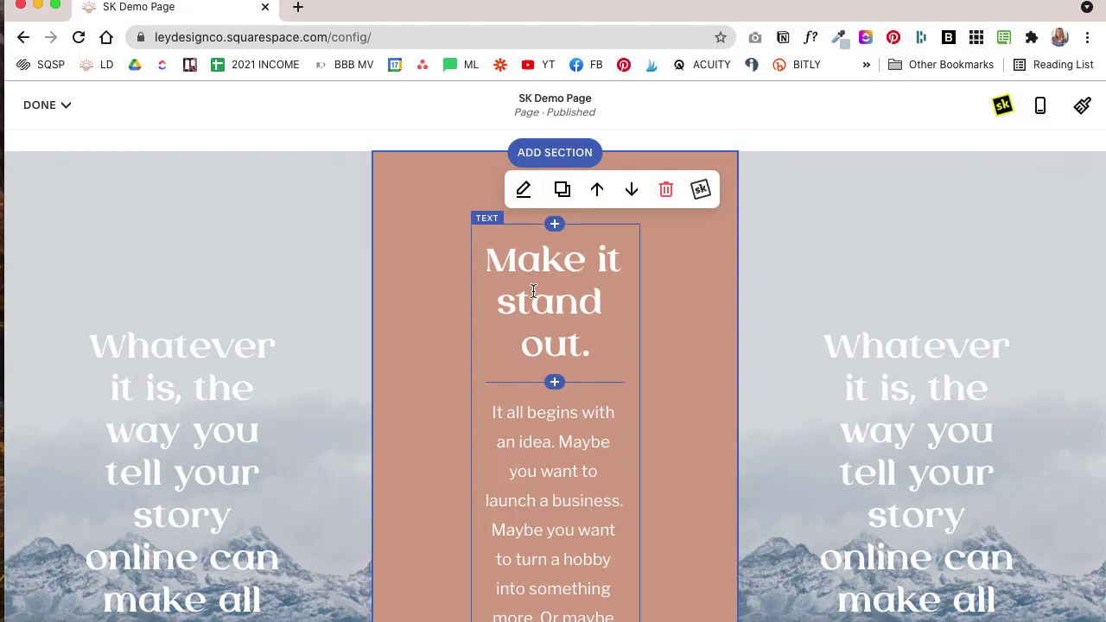
scroll(651, 459, "up", 4)
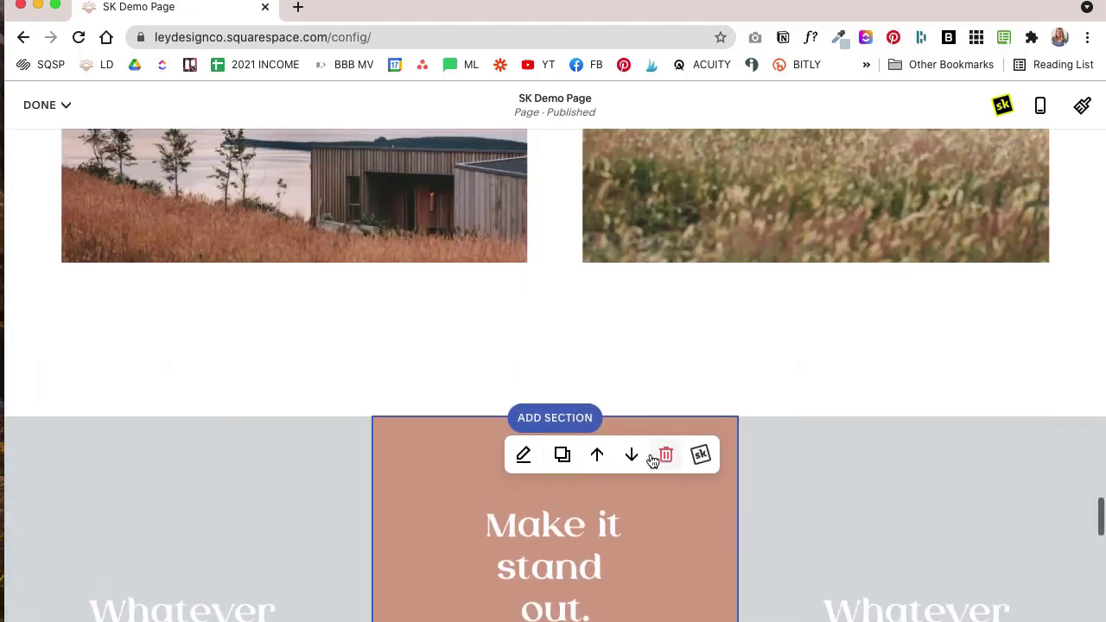
scroll(652, 461, "down", 5)
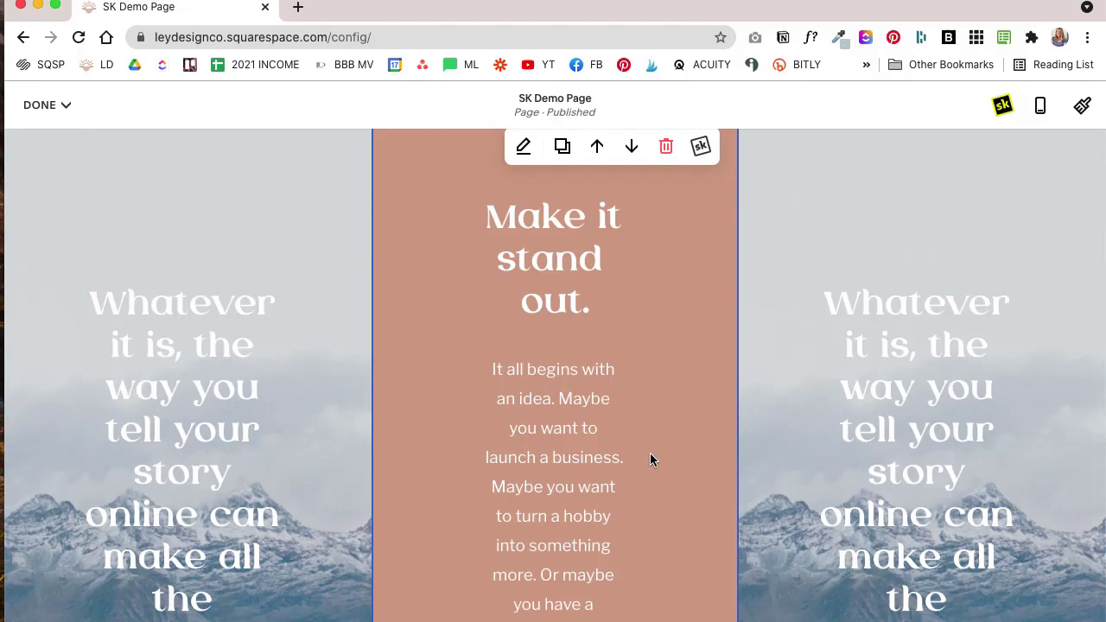